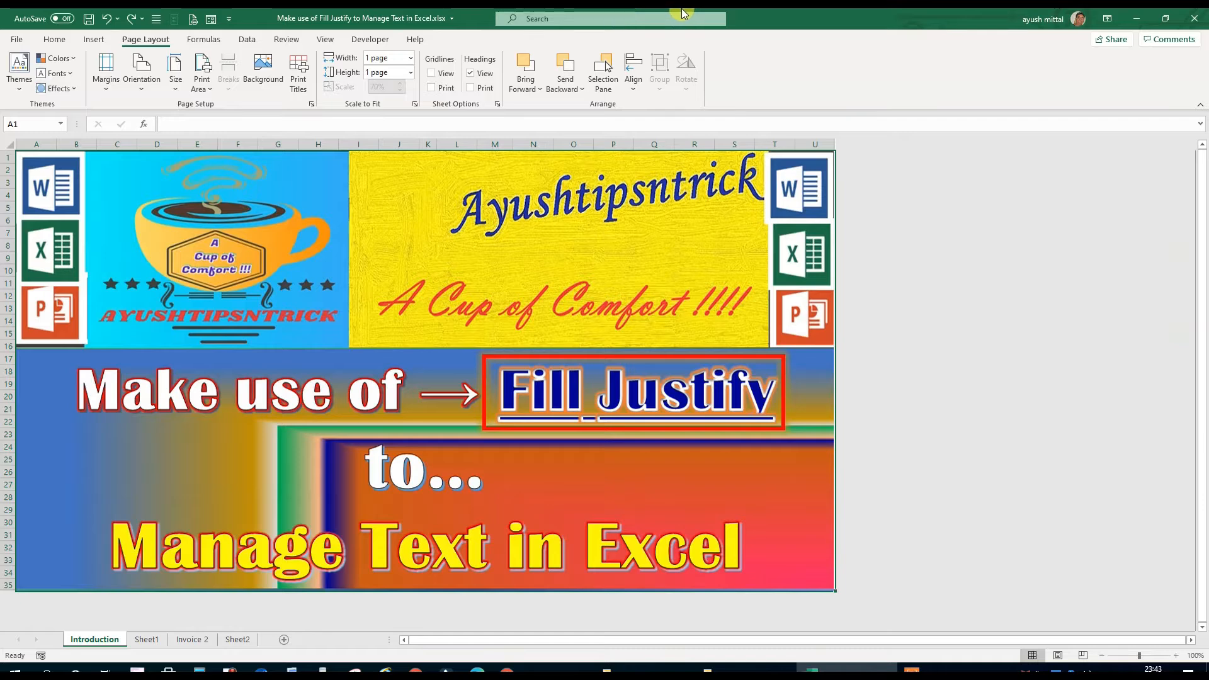
Go to Sheet1 and look through the Fill options available for the long text in A6
key(ctrl+Page_Down)
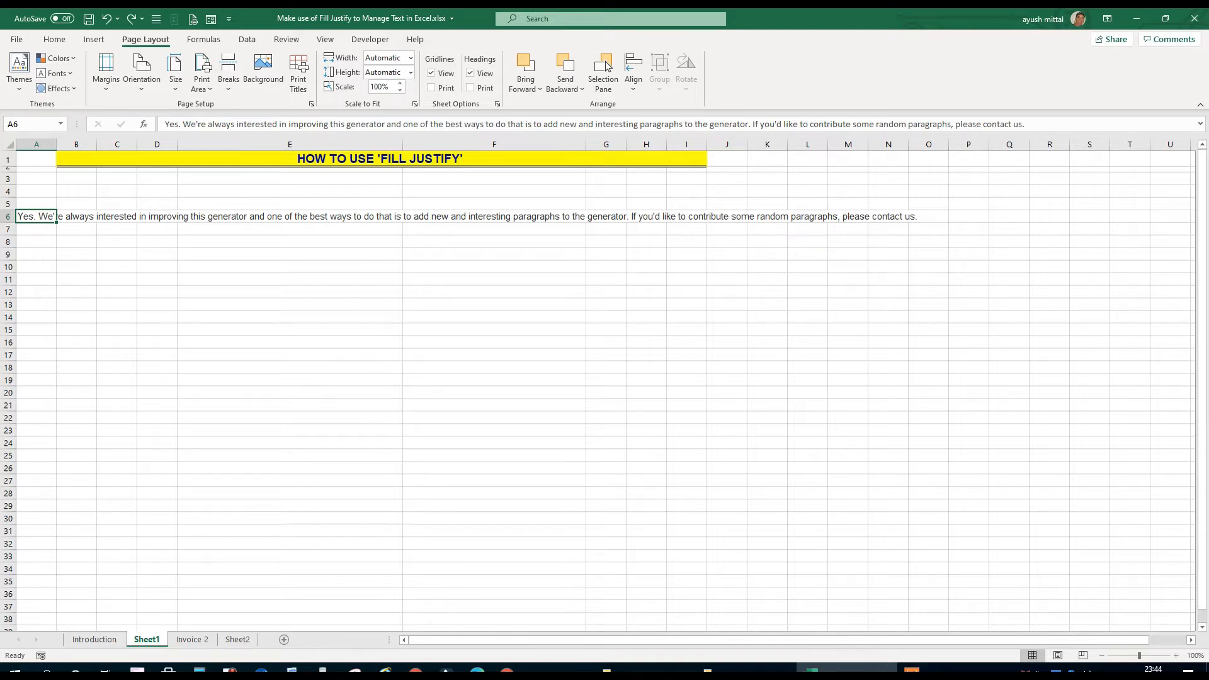
click(53, 40)
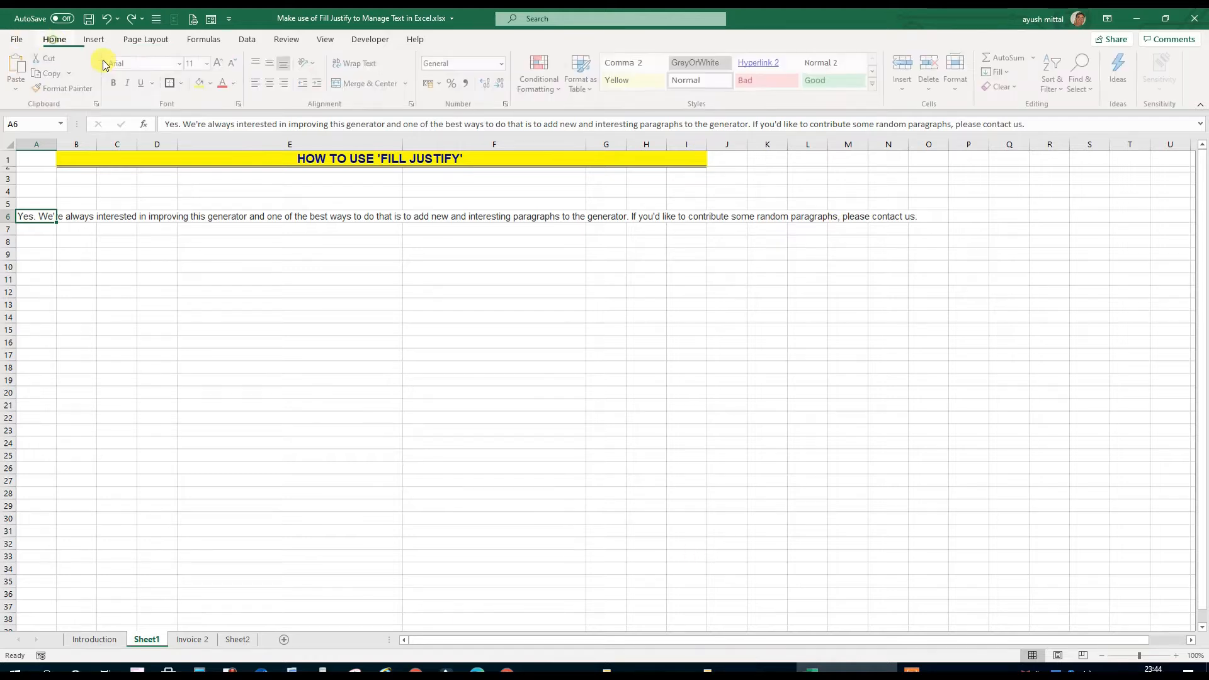
click(1000, 72)
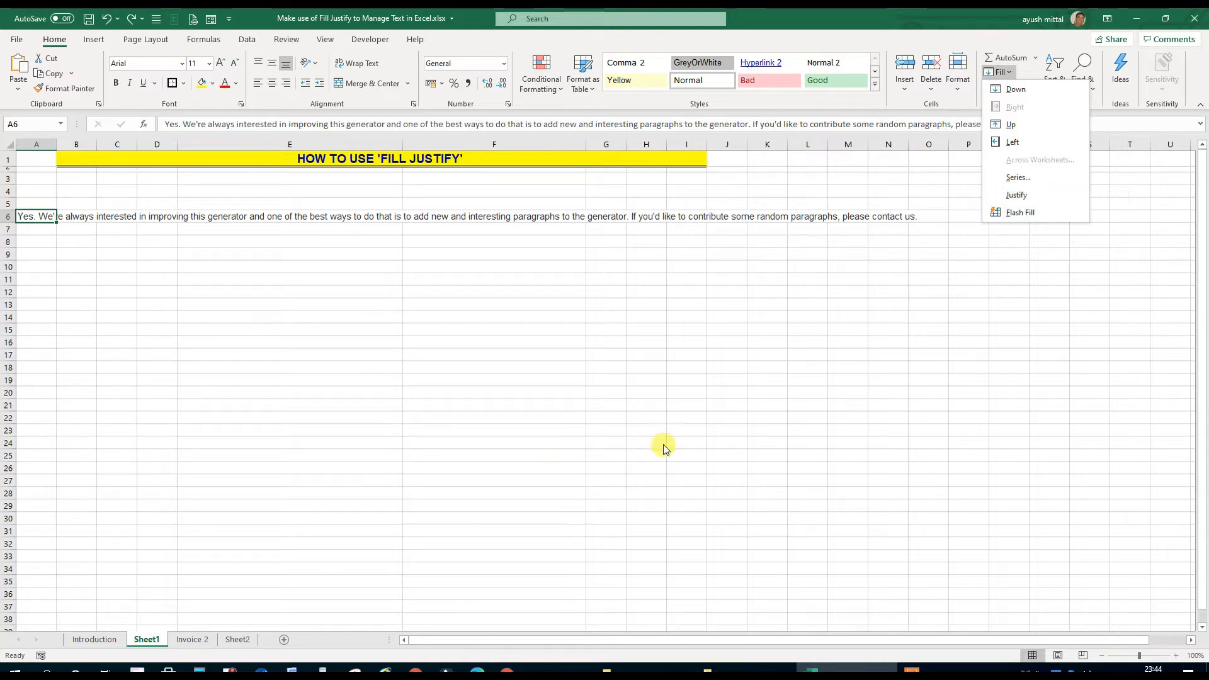
click(267, 364)
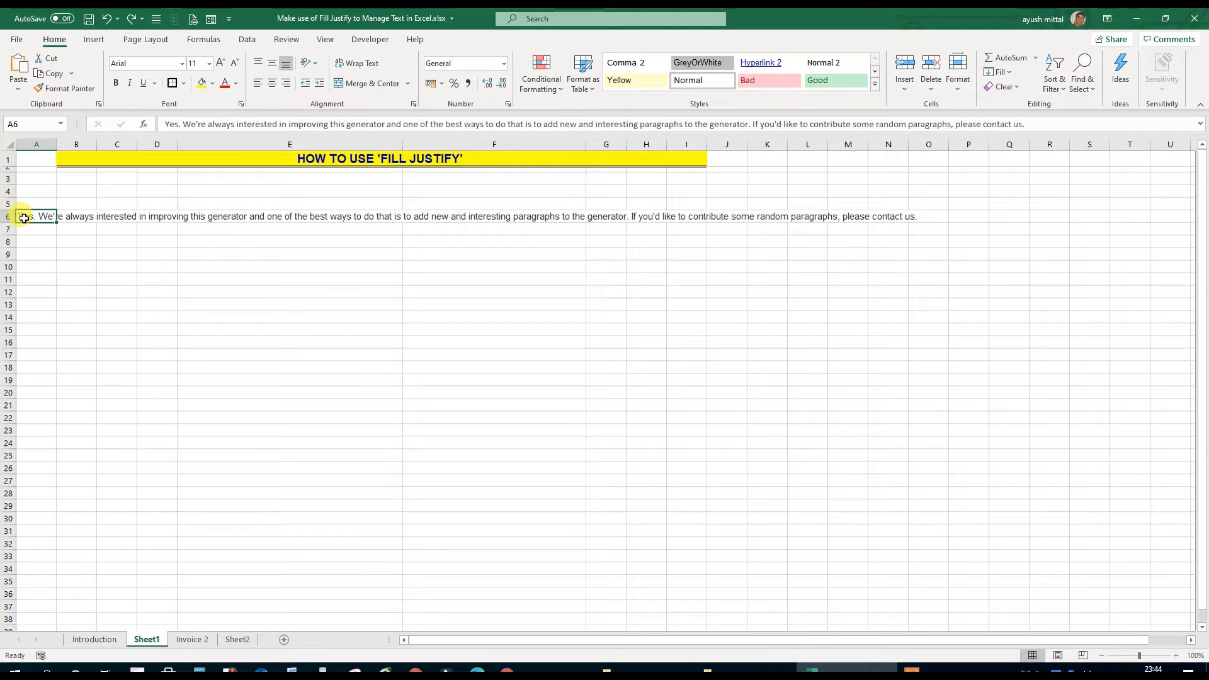
Fill the range A6:E11 with yellow to mark the area in which the text should fit
drag(30, 219, 899, 217)
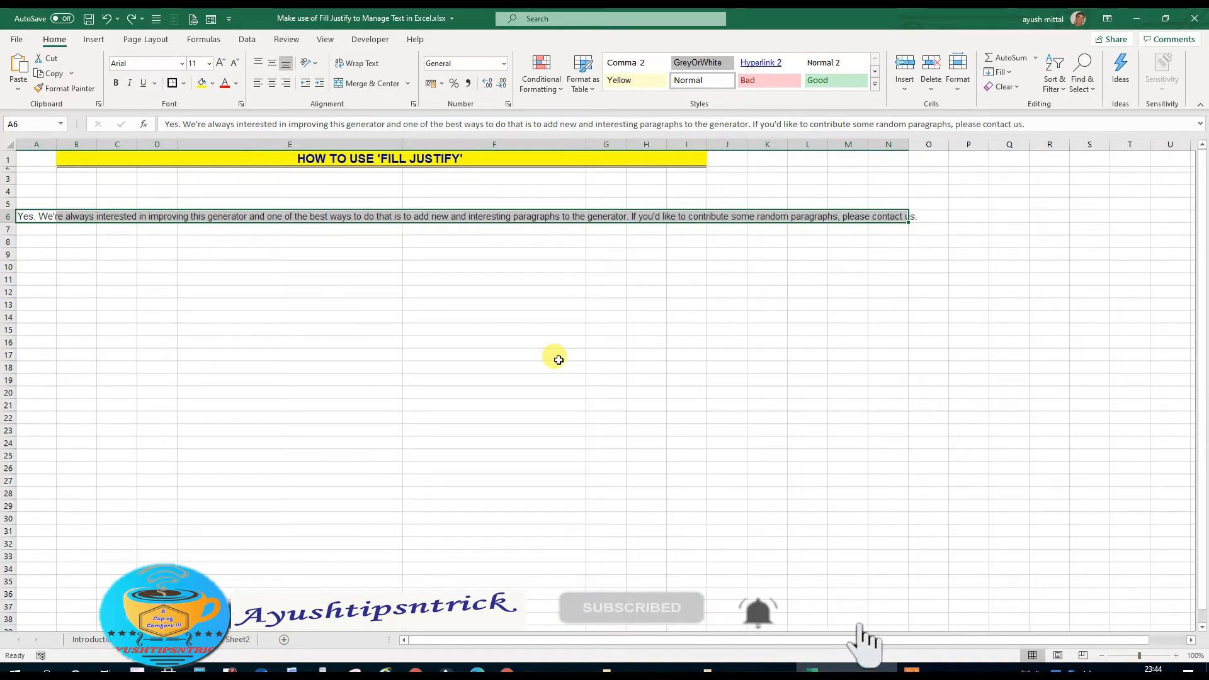
click(197, 302)
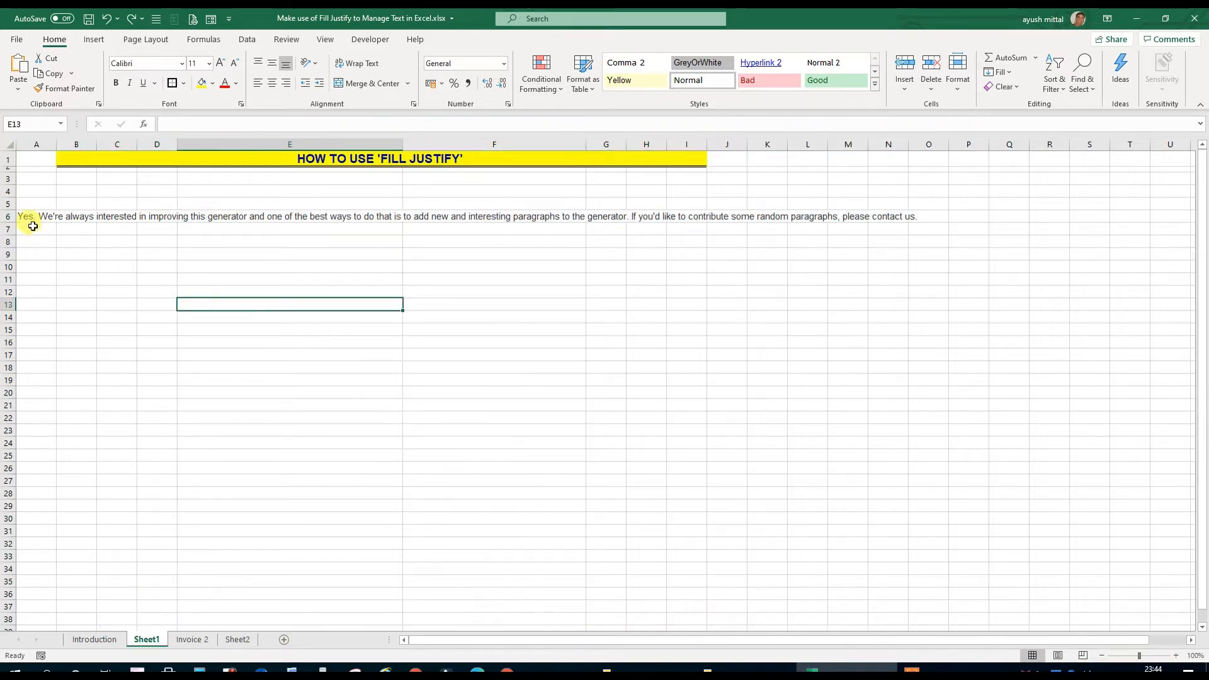
drag(27, 217, 386, 286)
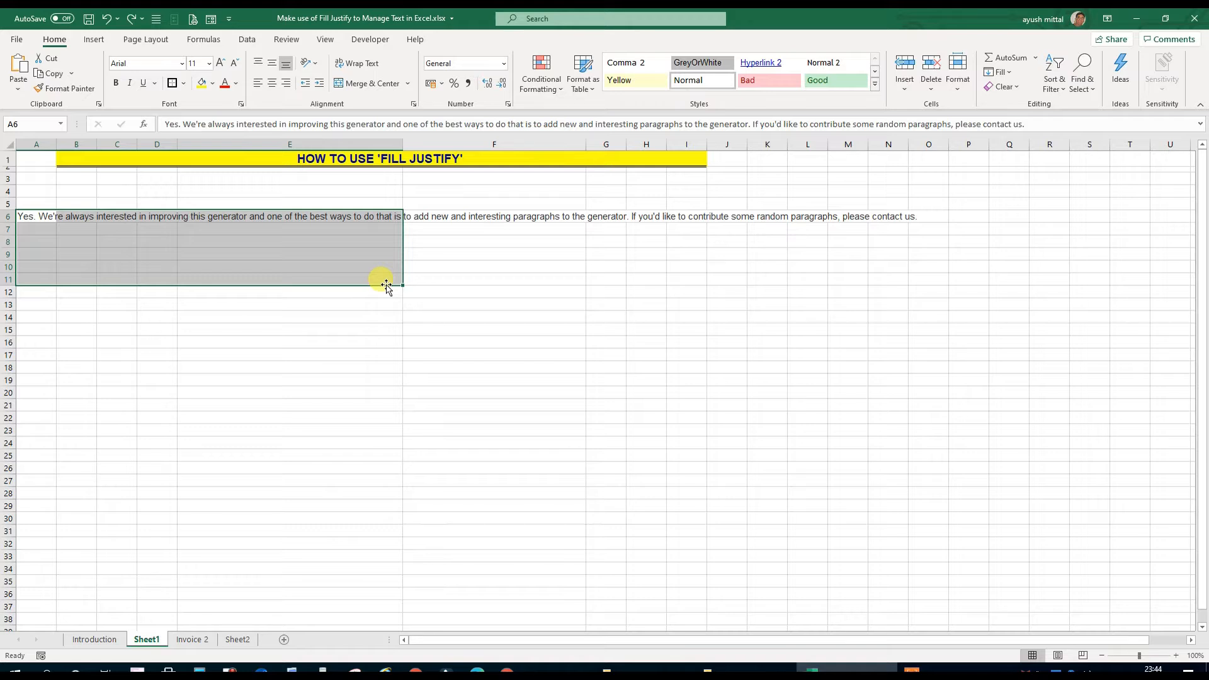
click(313, 378)
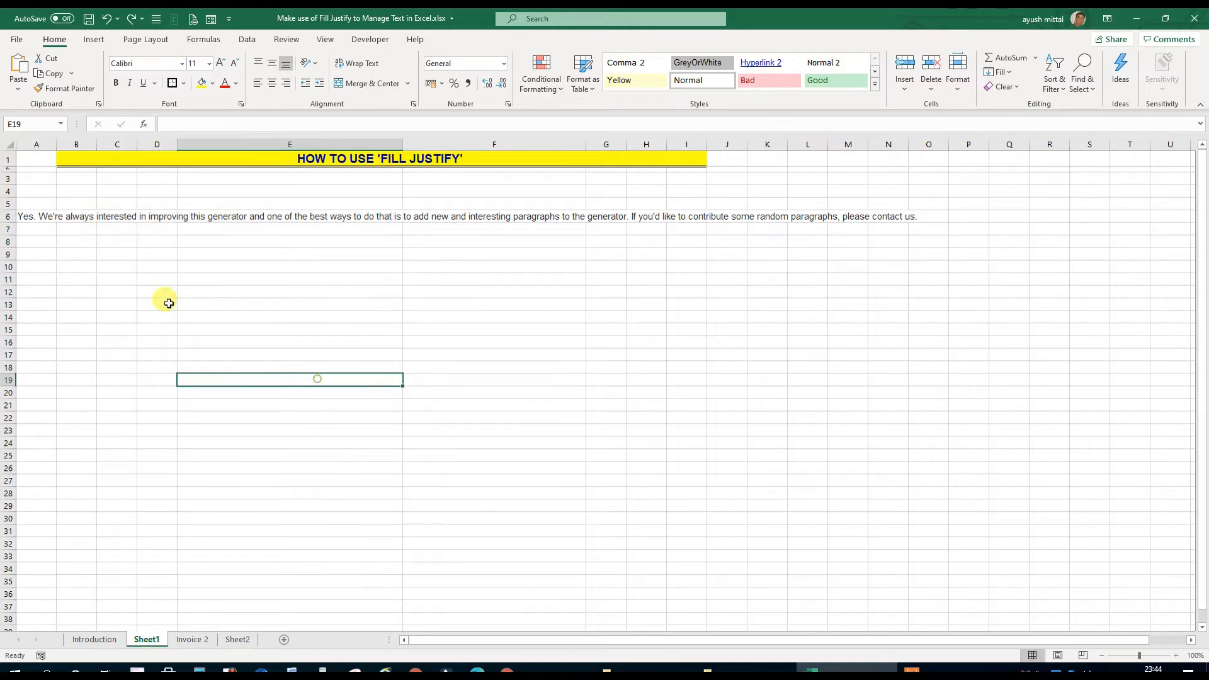
drag(27, 218, 350, 277)
click(201, 82)
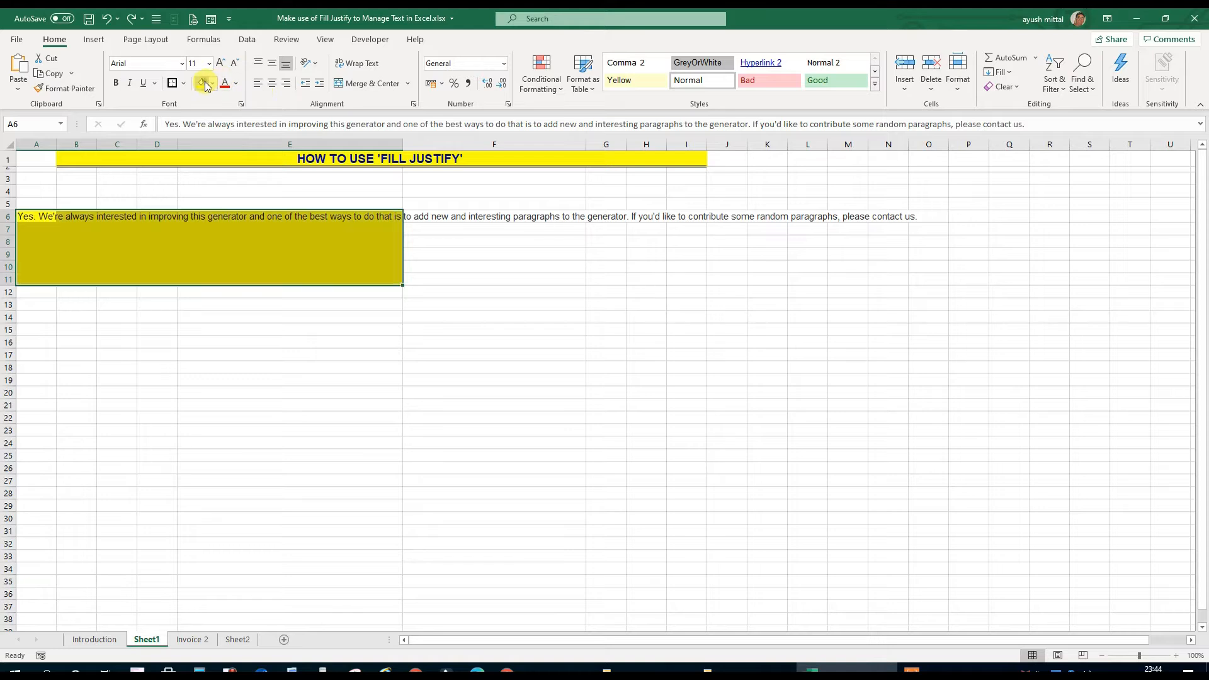
click(230, 346)
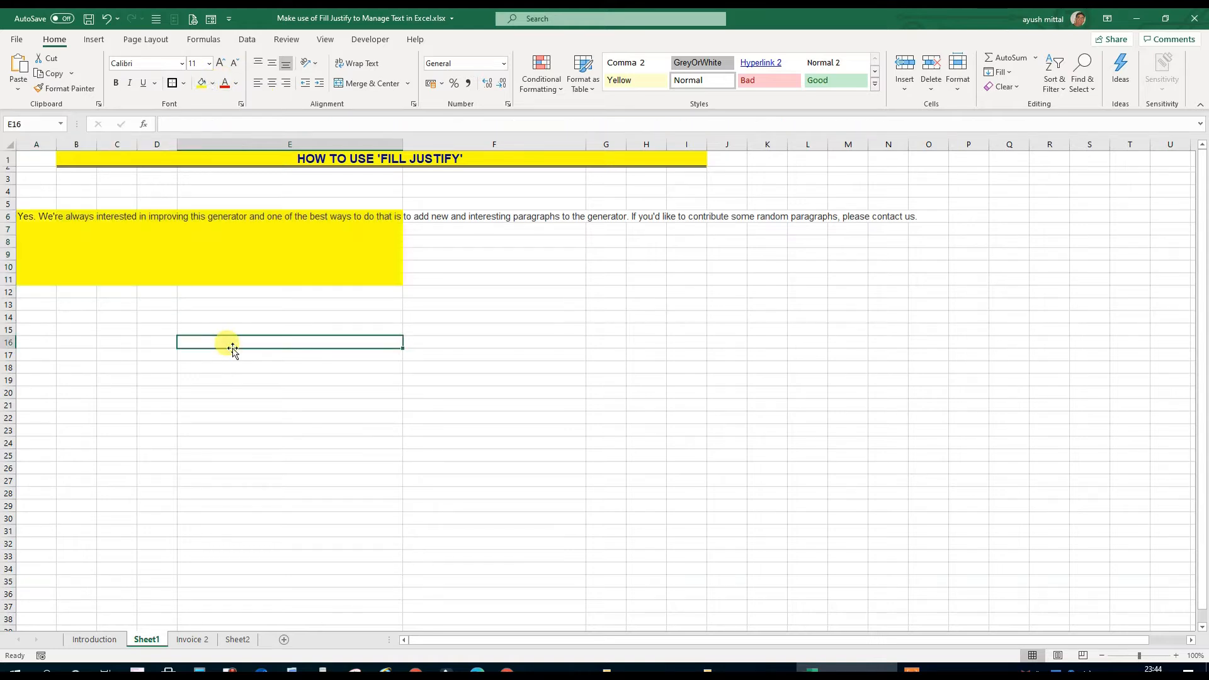
Cut the text from "to add new and interesting paragraphs" to the end out of A6 and paste it into A7
click(29, 219)
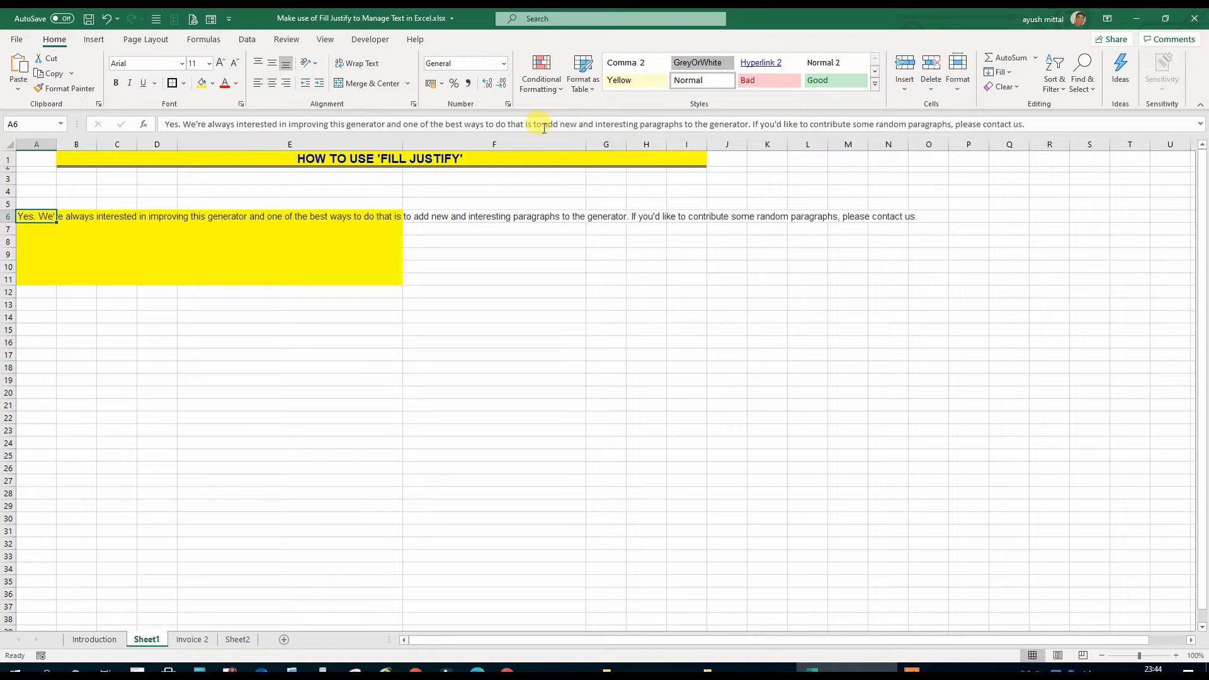
drag(534, 124, 1066, 121)
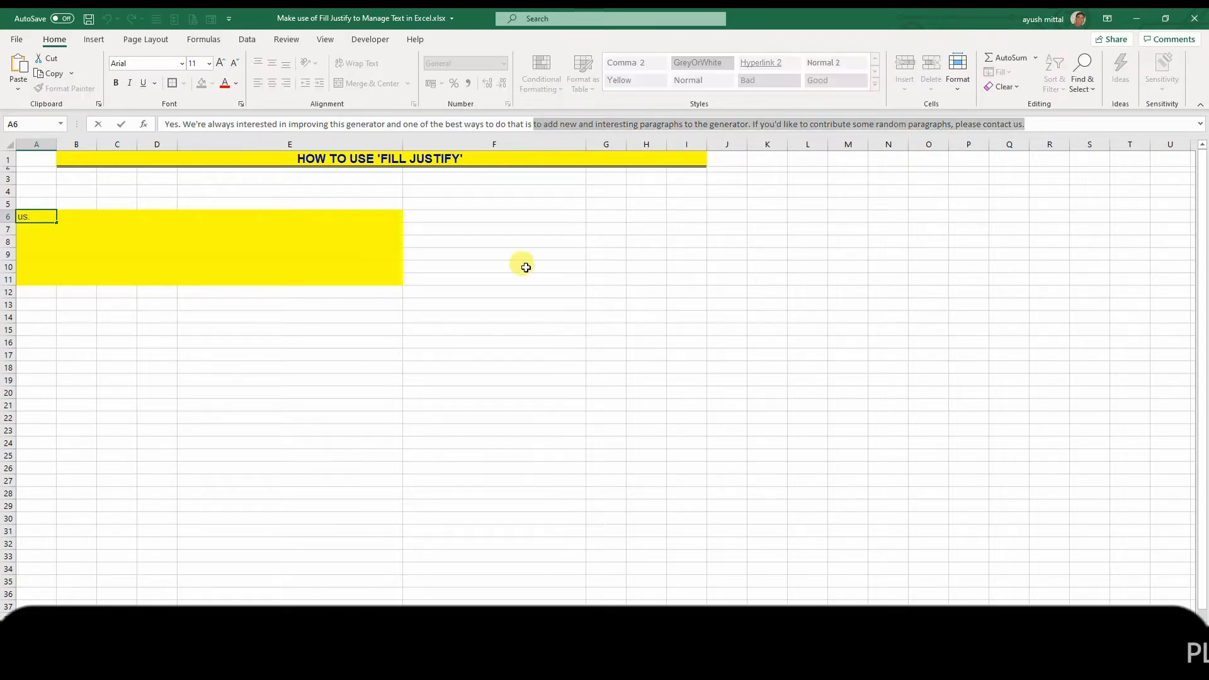
key(ctrl+x)
key(Return)
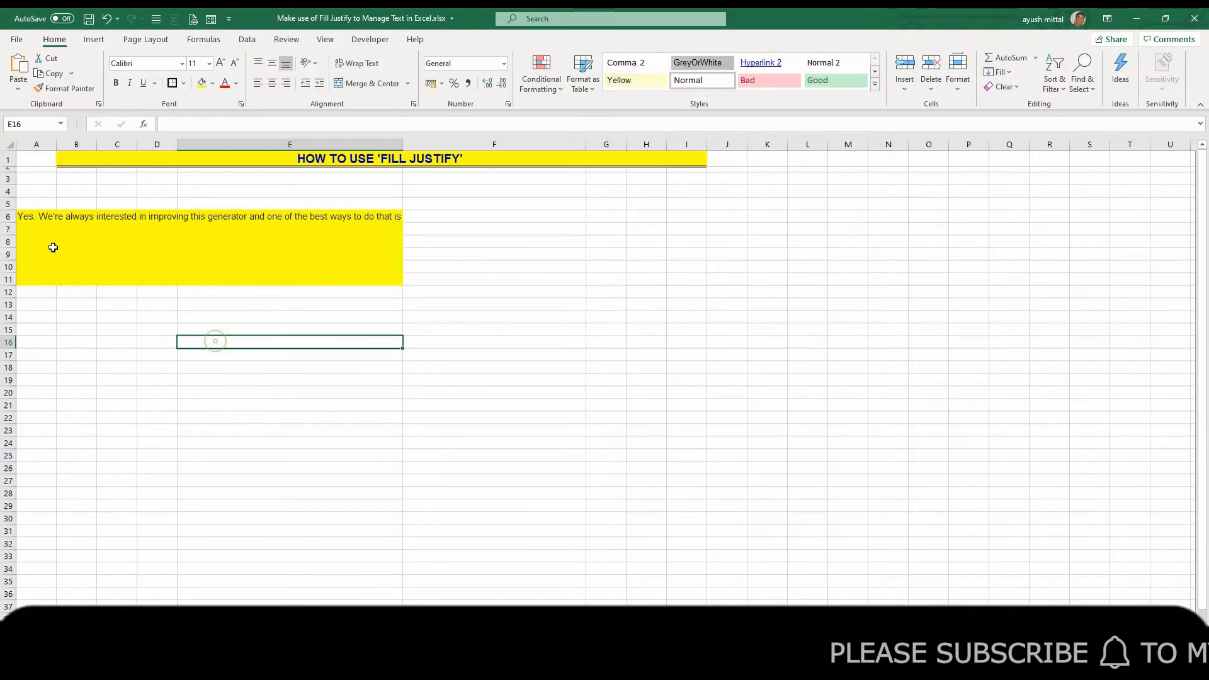
click(175, 124)
key(ctrl+v)
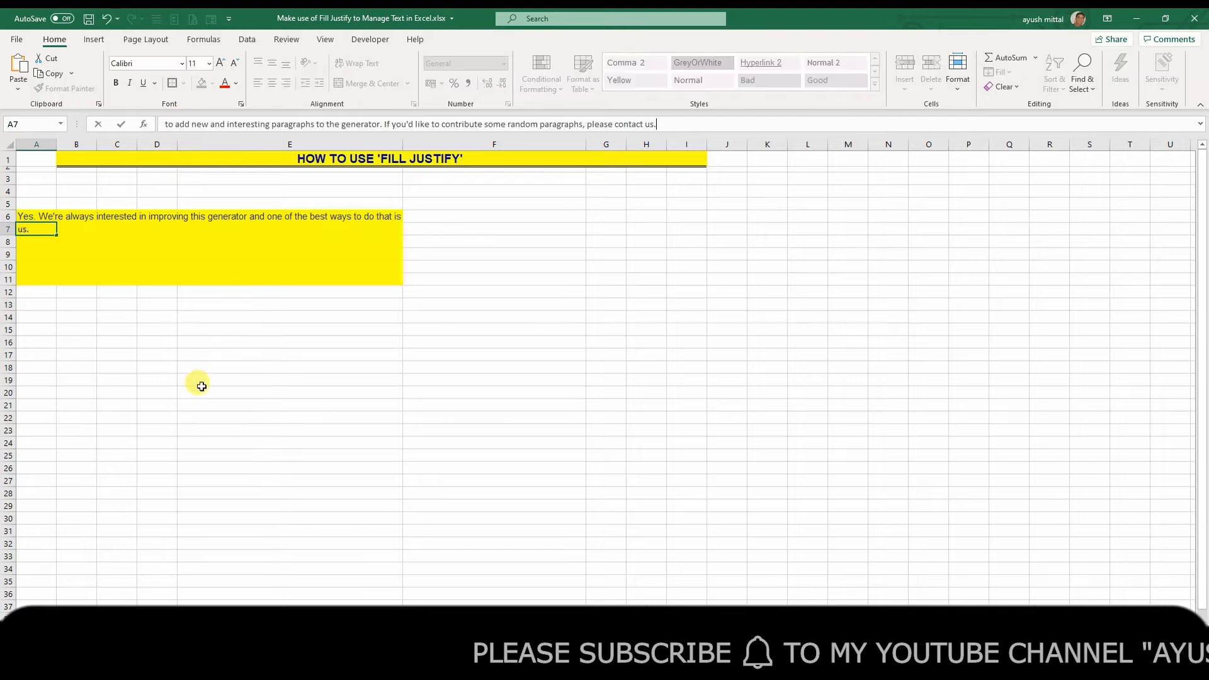
click(201, 386)
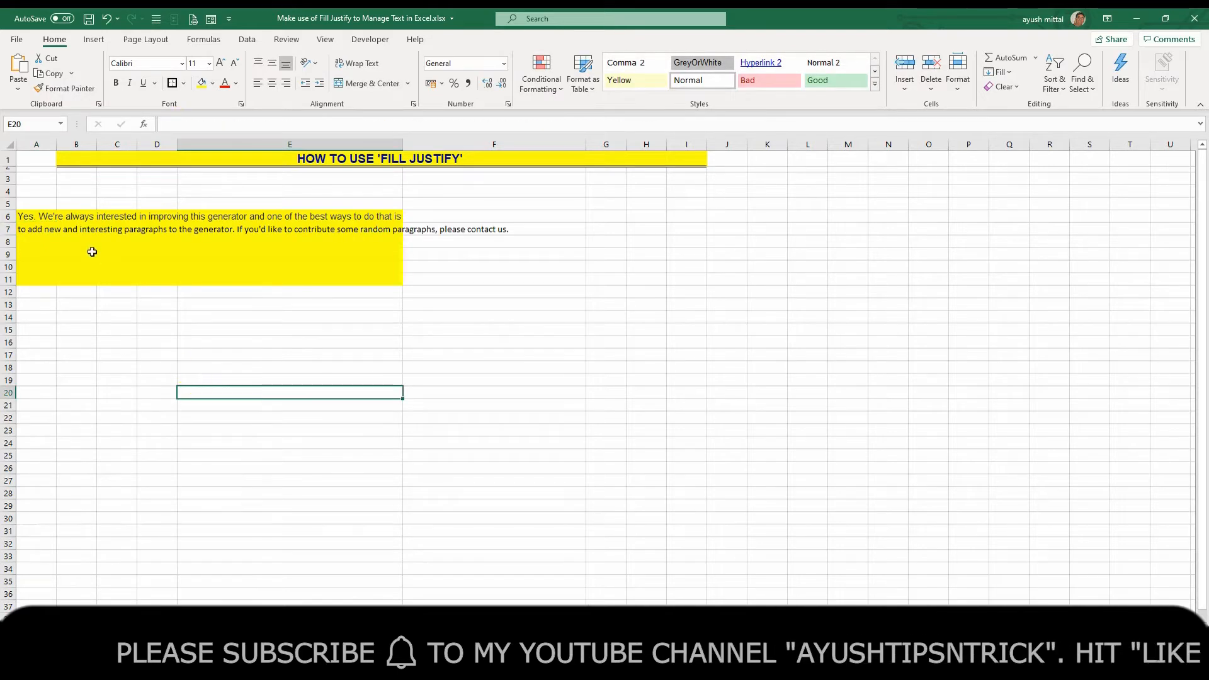
Move the ending "paragraphs, please contact us." from A7 to A8
click(25, 233)
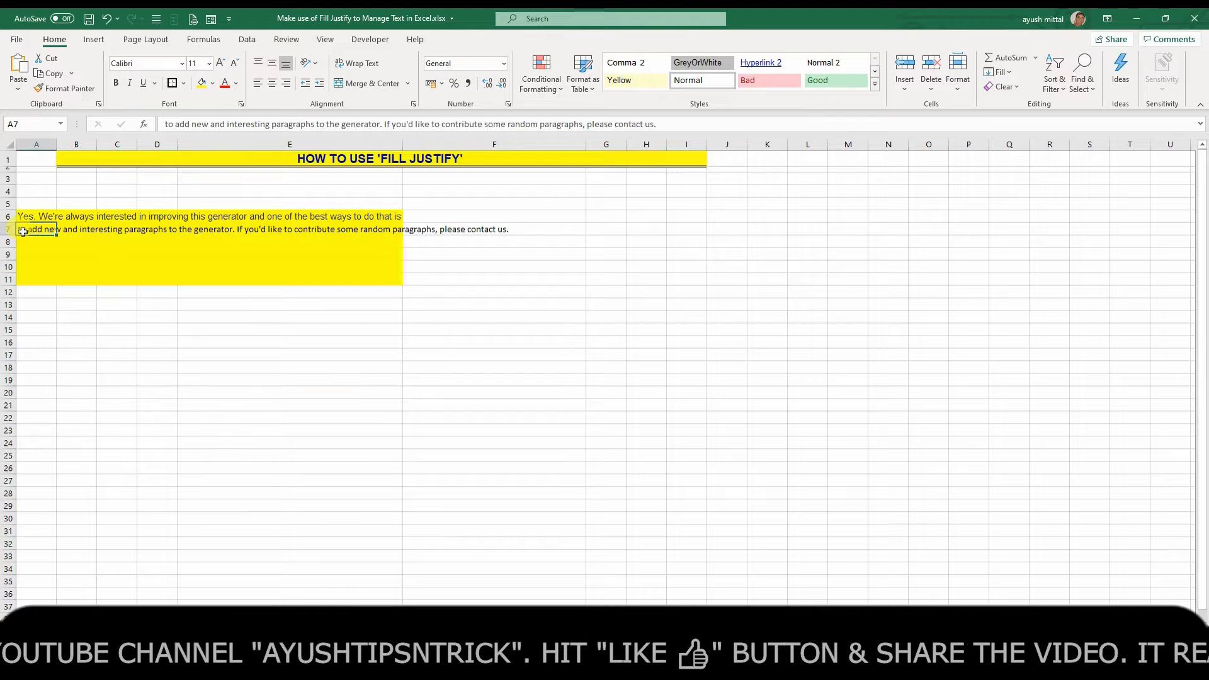
click(543, 124)
drag(540, 125, 661, 123)
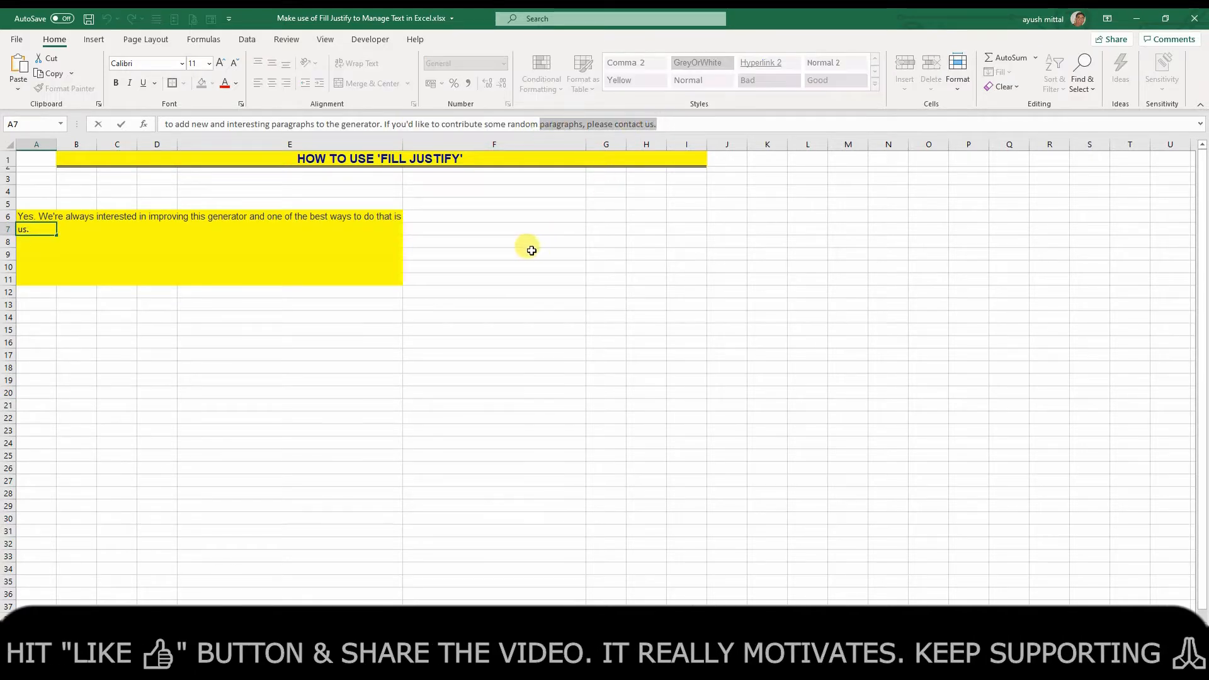
key(Delete)
key(Return)
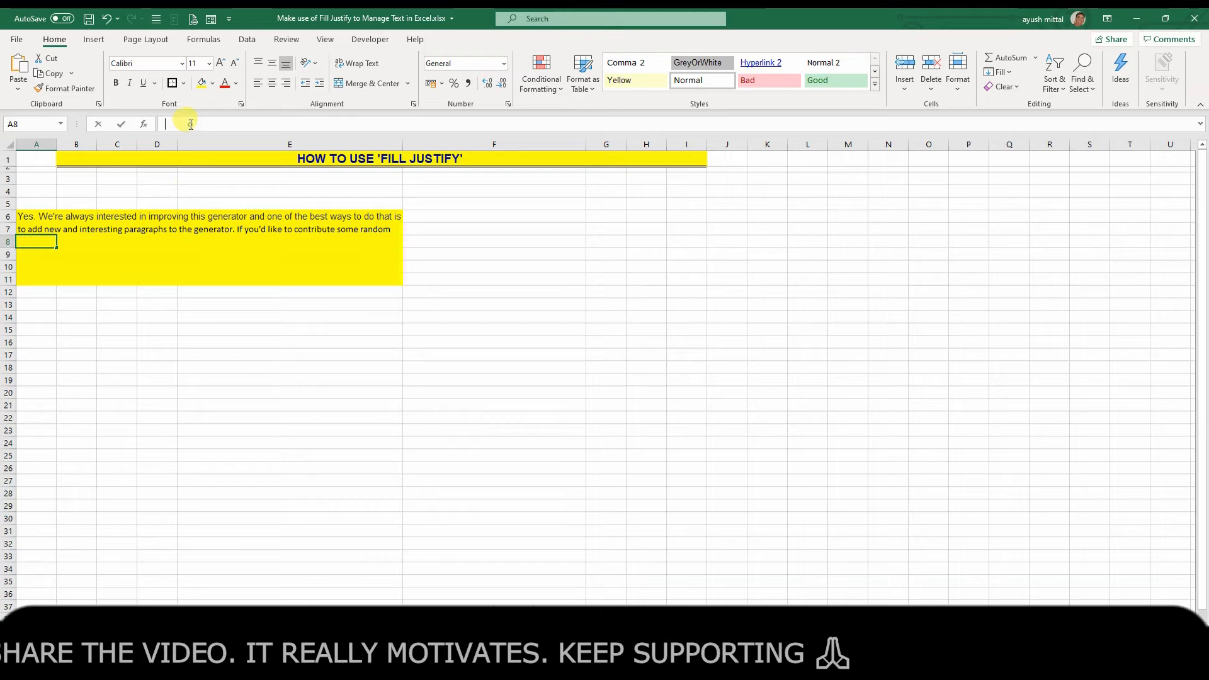
key(ctrl+v)
click(194, 353)
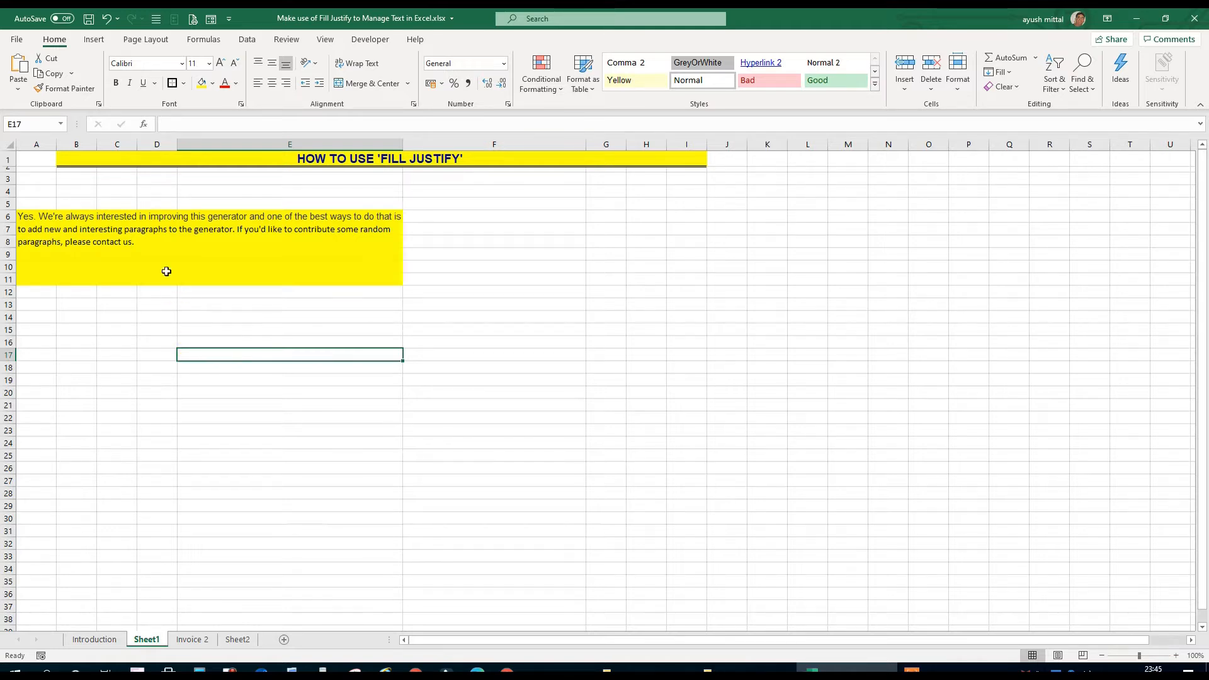
Undo the manual splitting of the A6 text into rows 7 and 8
drag(104, 216, 109, 466)
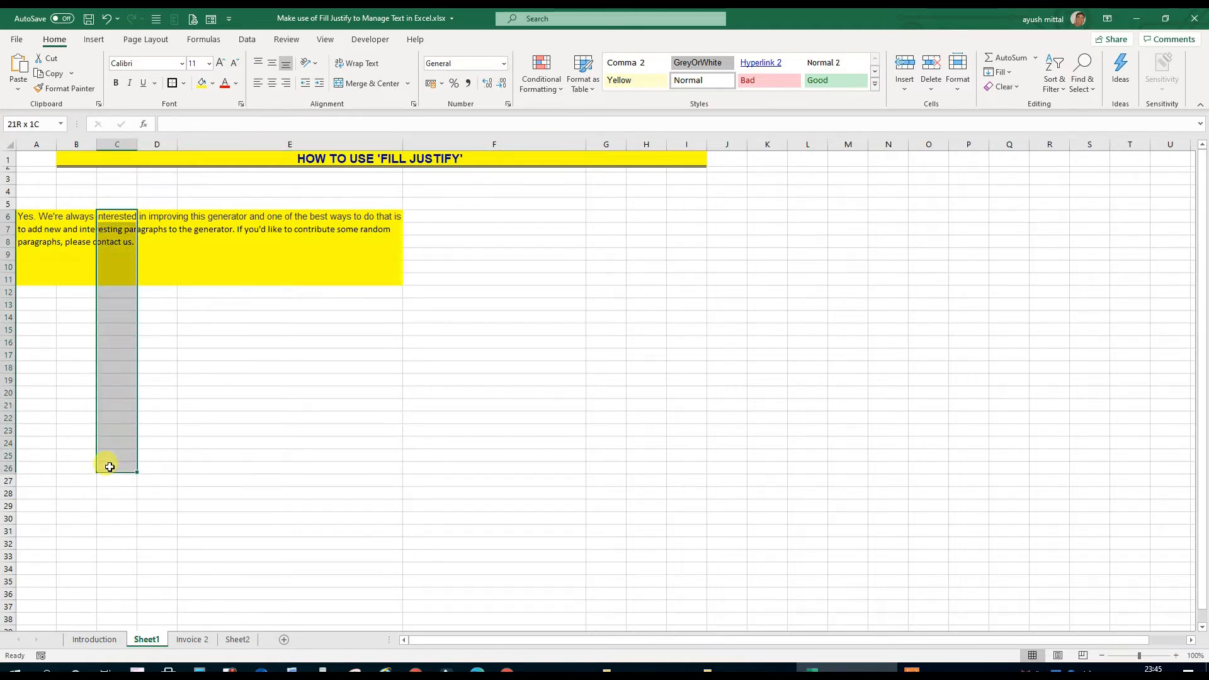
click(314, 442)
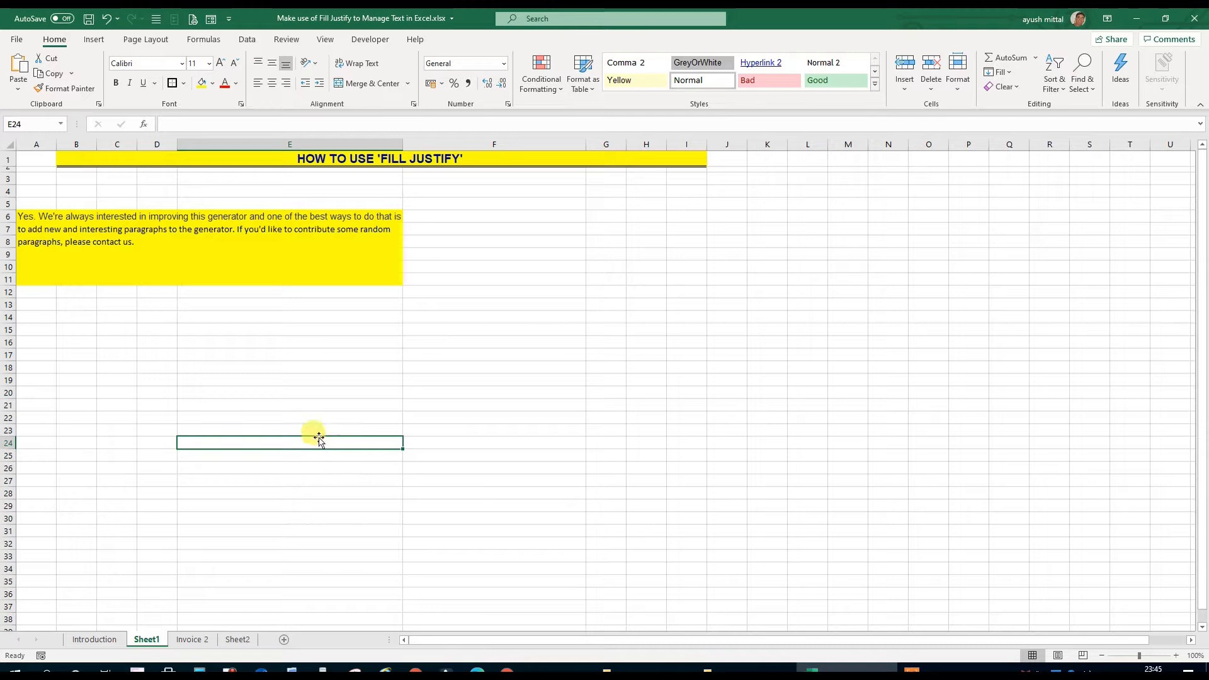
click(107, 20)
click(106, 20)
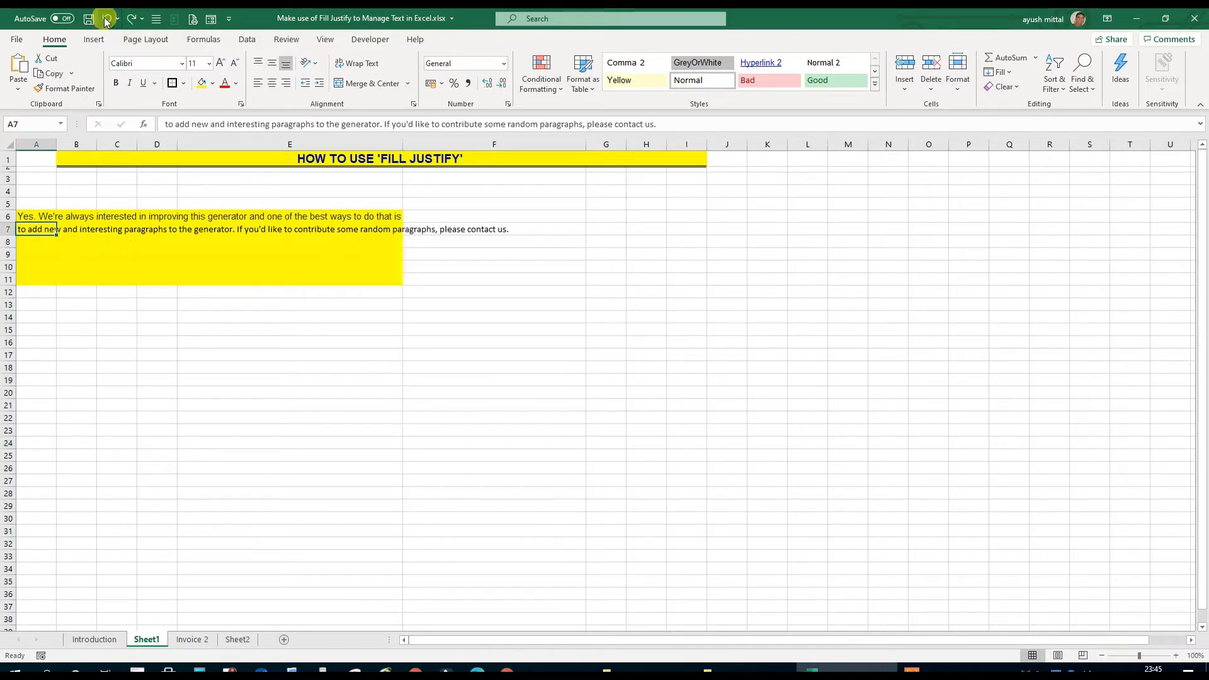
click(106, 20)
click(106, 19)
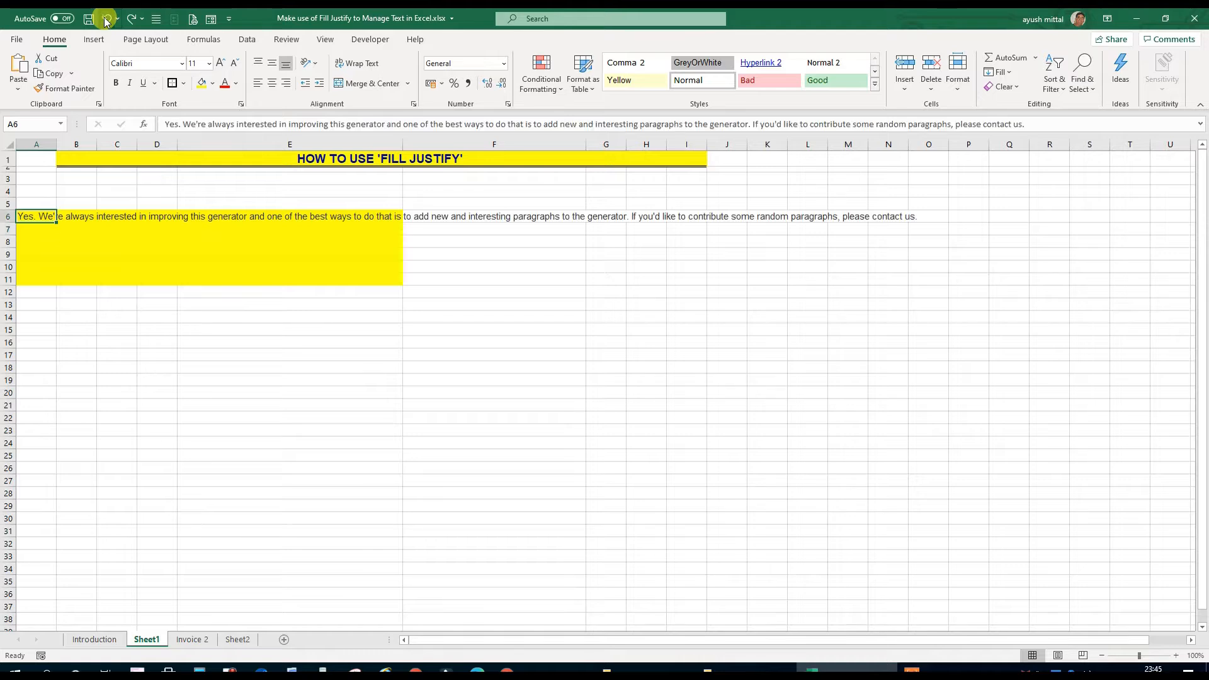
click(134, 396)
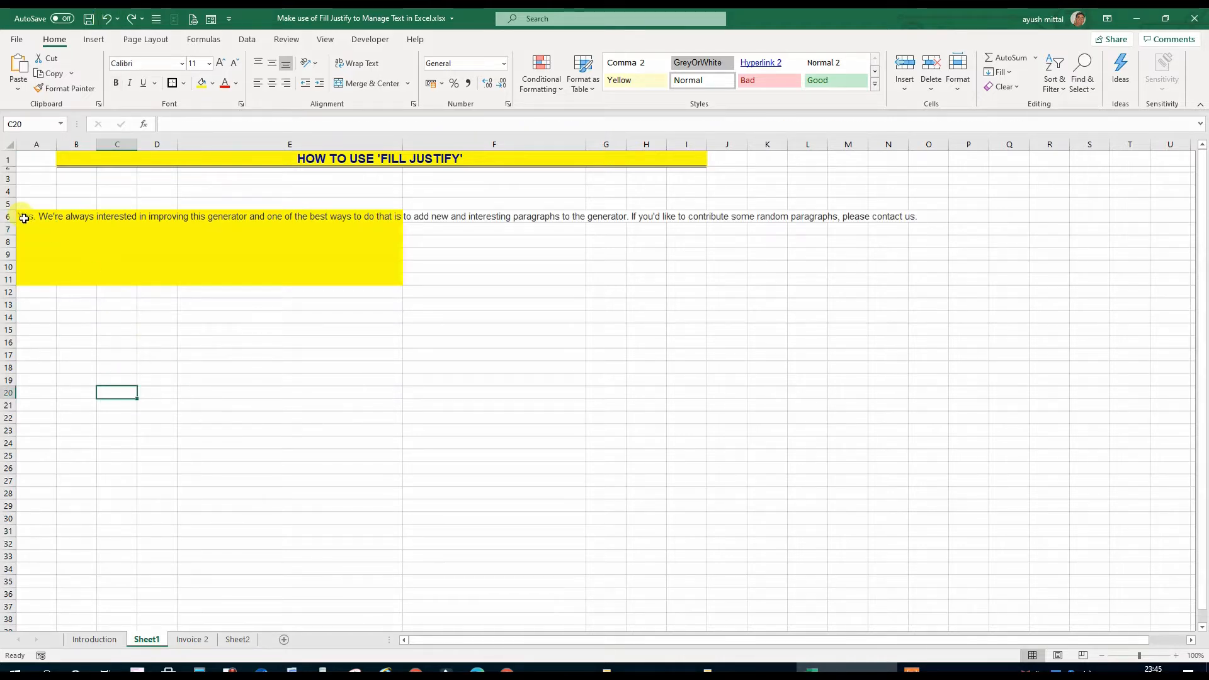
Apply Fill Justify to the text across A6:E11, review the split lines, and undo the fill
drag(24, 217, 385, 269)
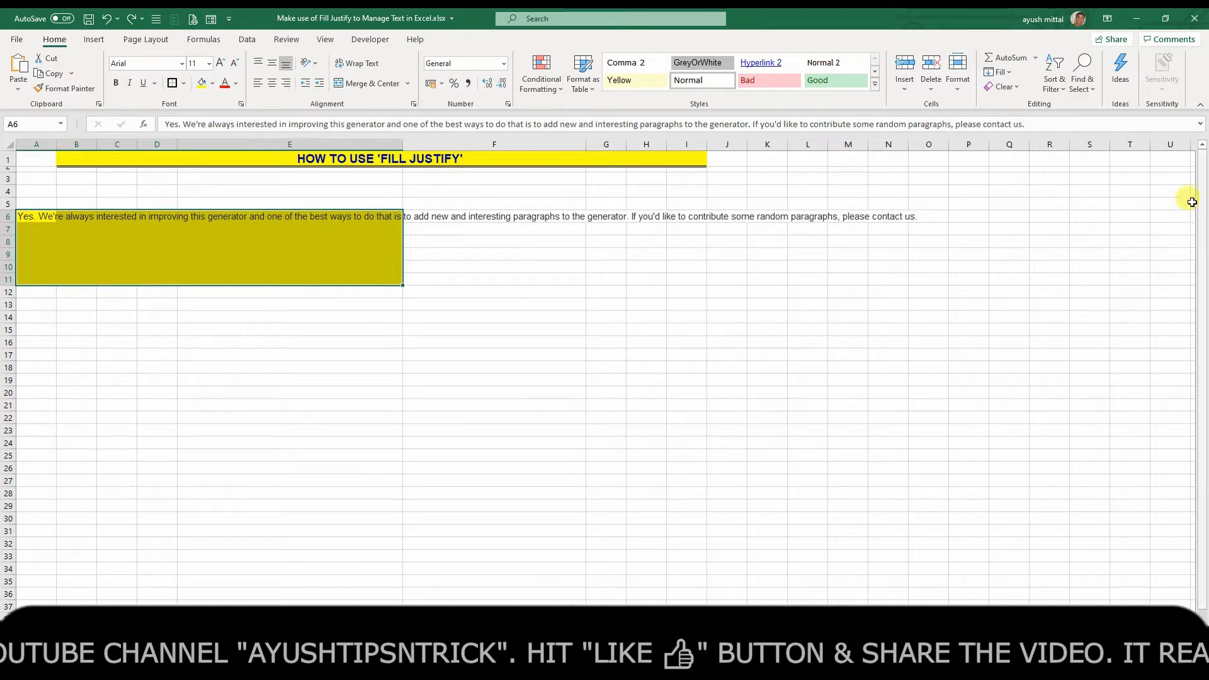
click(1011, 73)
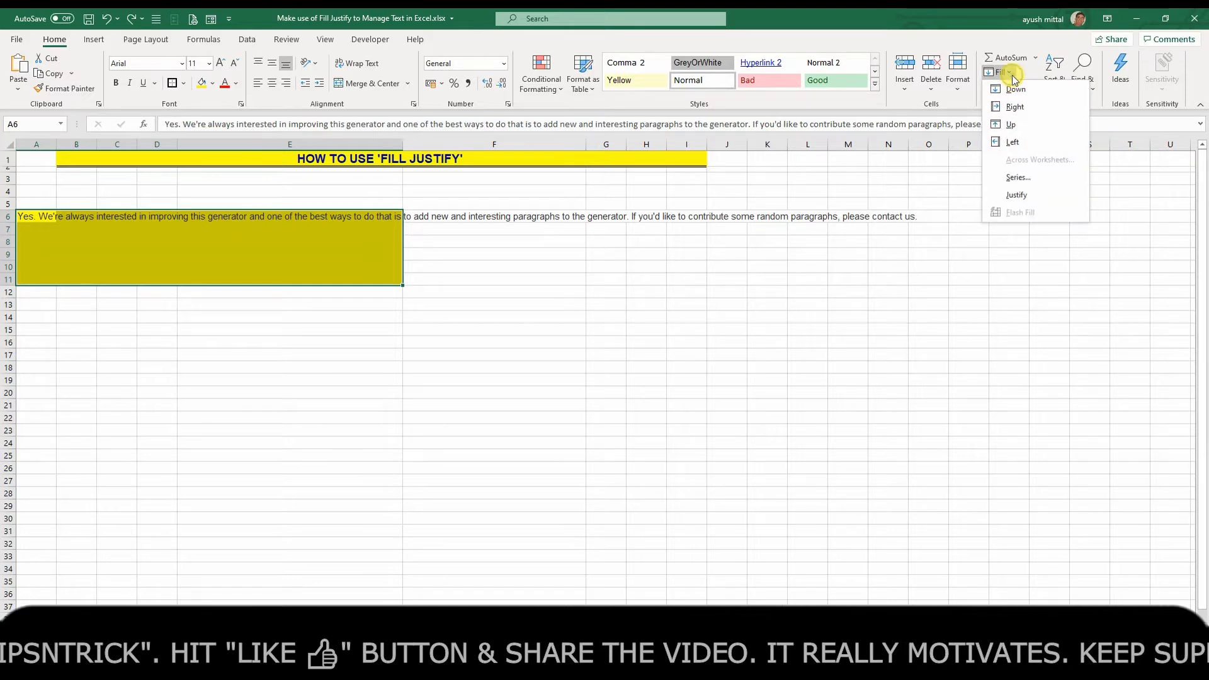
click(1020, 195)
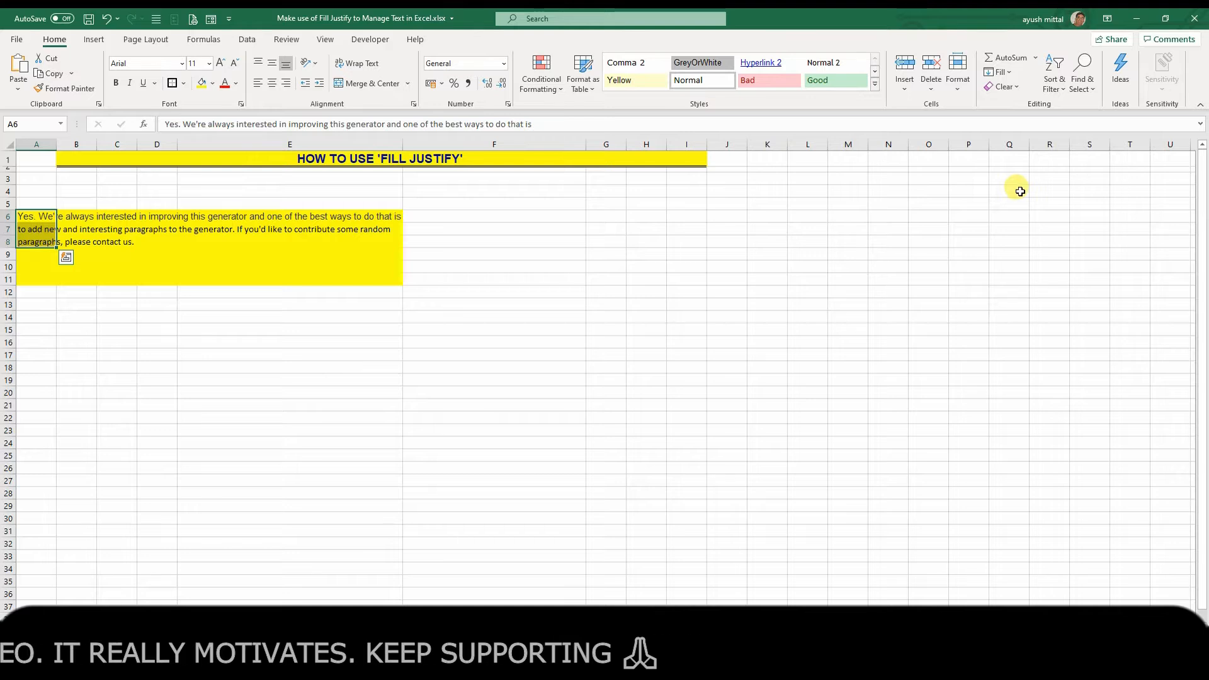
click(669, 352)
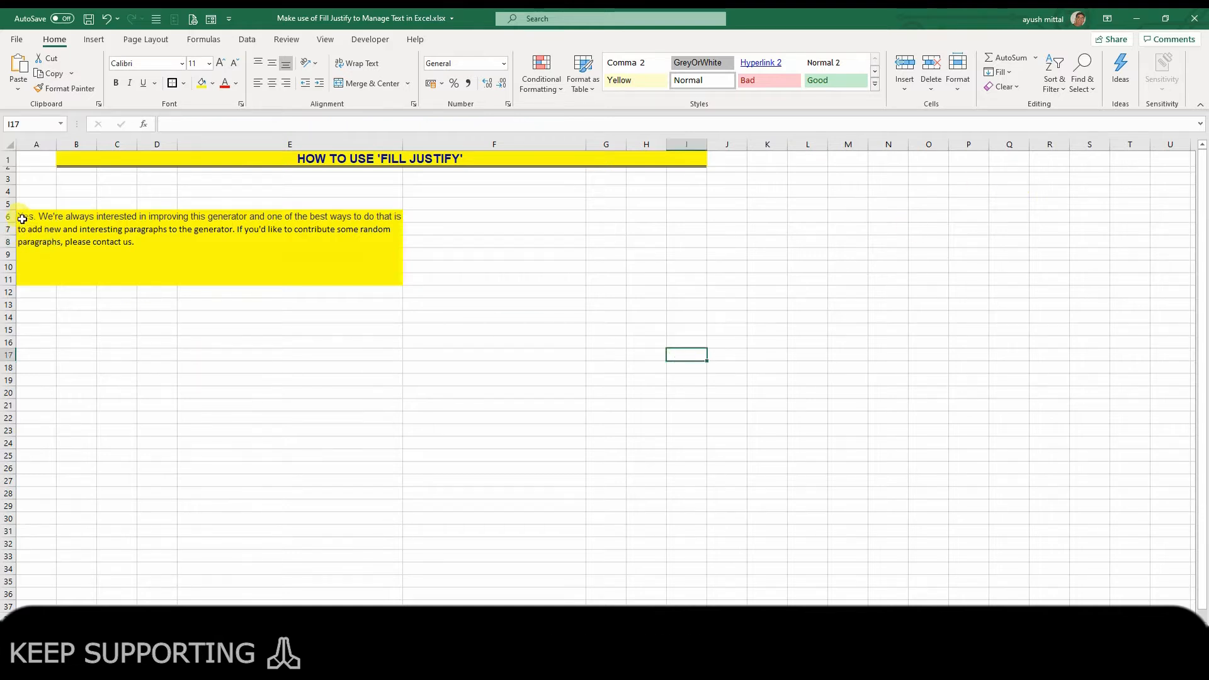
drag(22, 219, 303, 244)
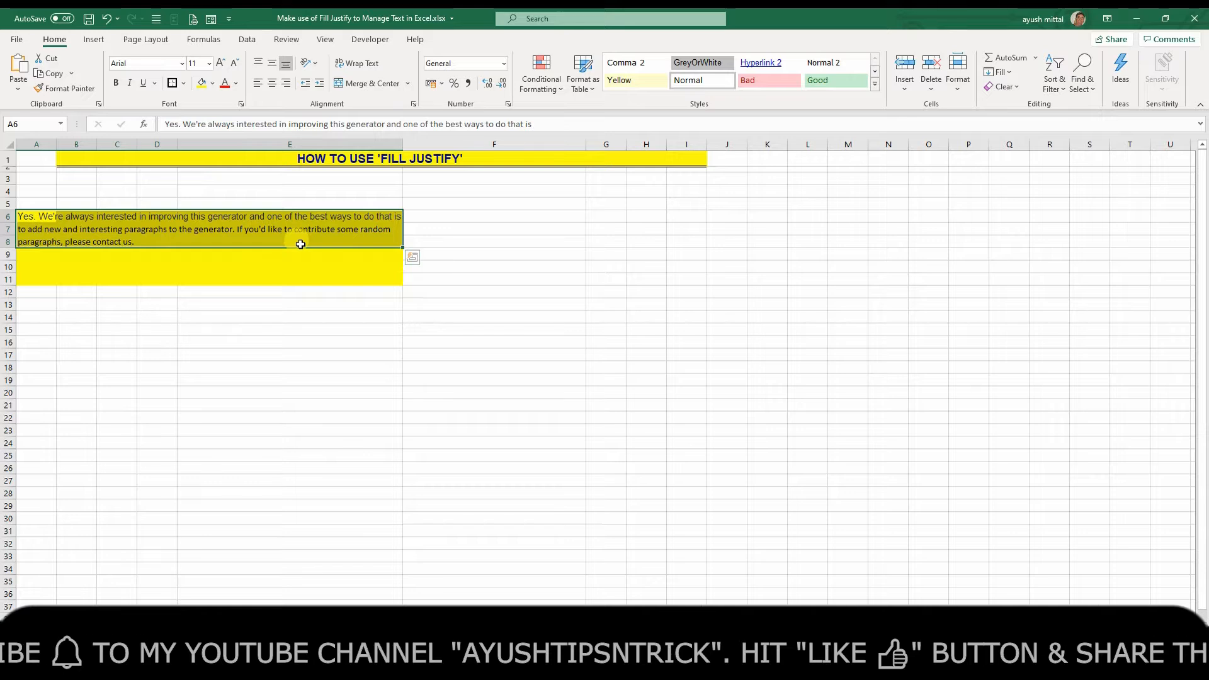
click(208, 292)
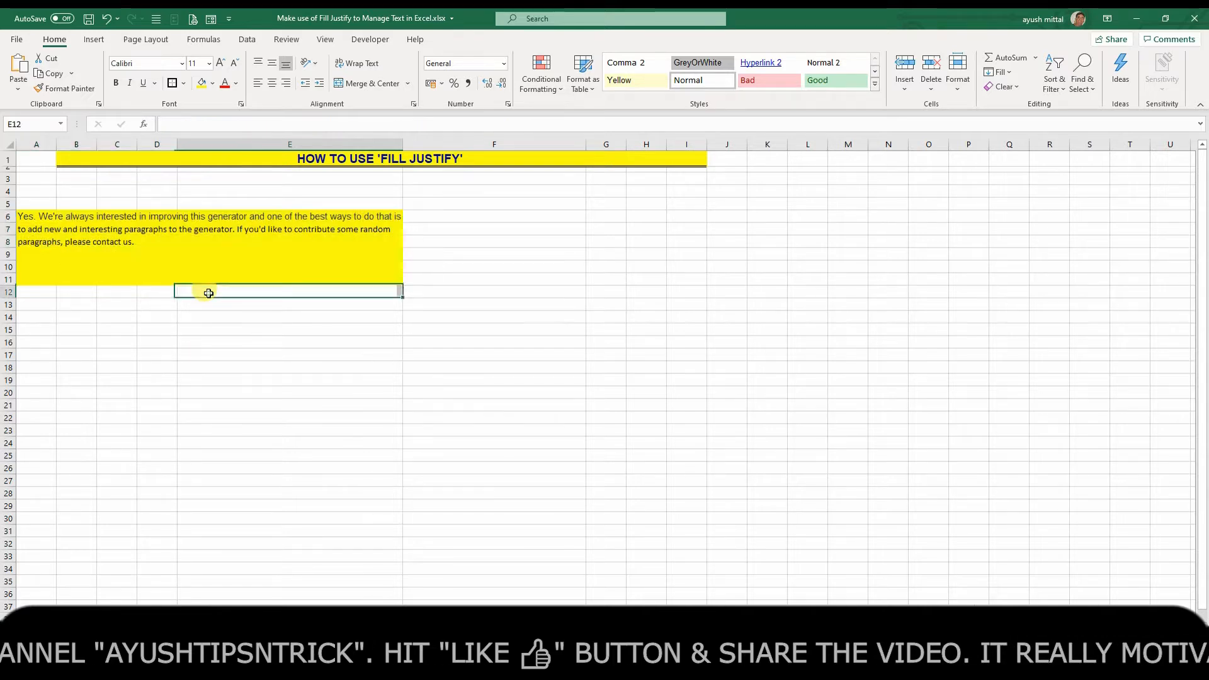
click(105, 21)
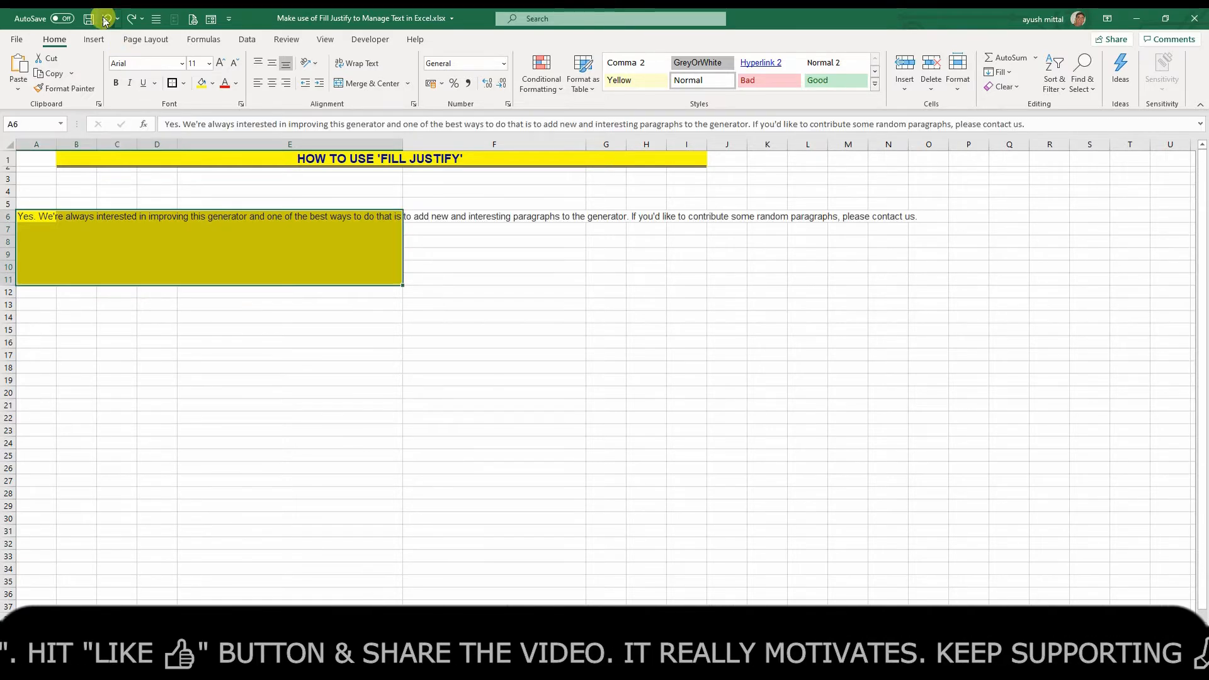
click(99, 304)
Apply Fill Justify to the smaller range A6:E7, allowing the text to extend below the selected range
drag(27, 216, 344, 222)
drag(373, 221, 373, 230)
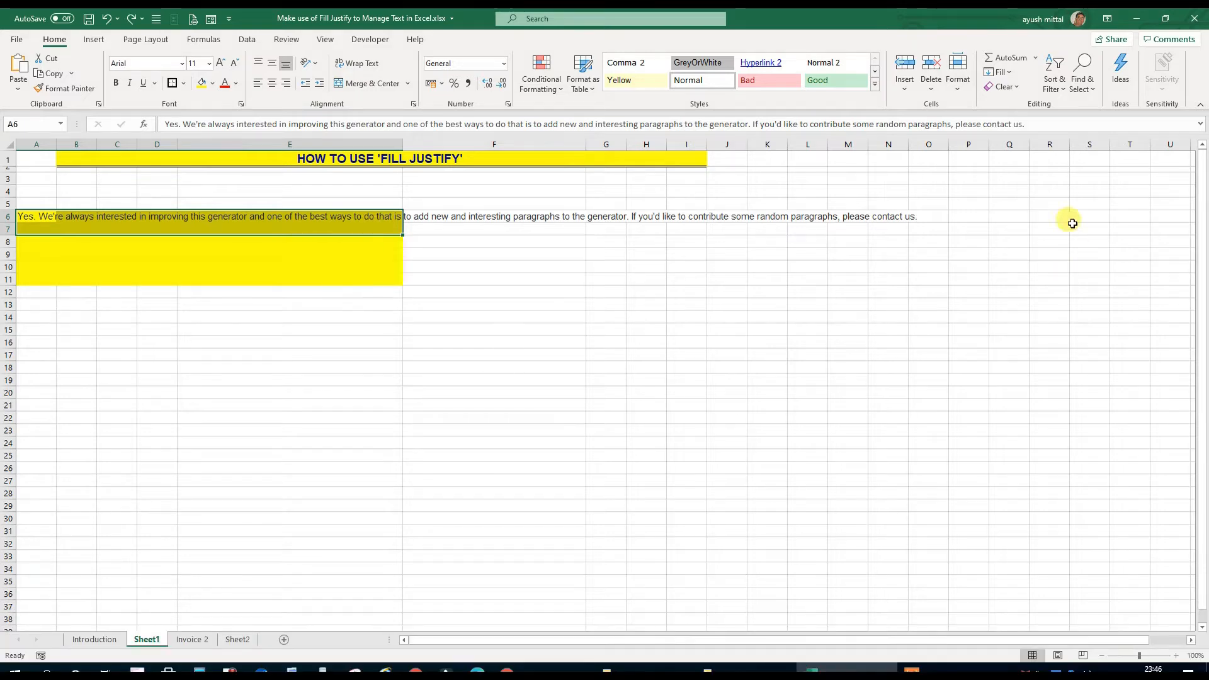
click(1008, 73)
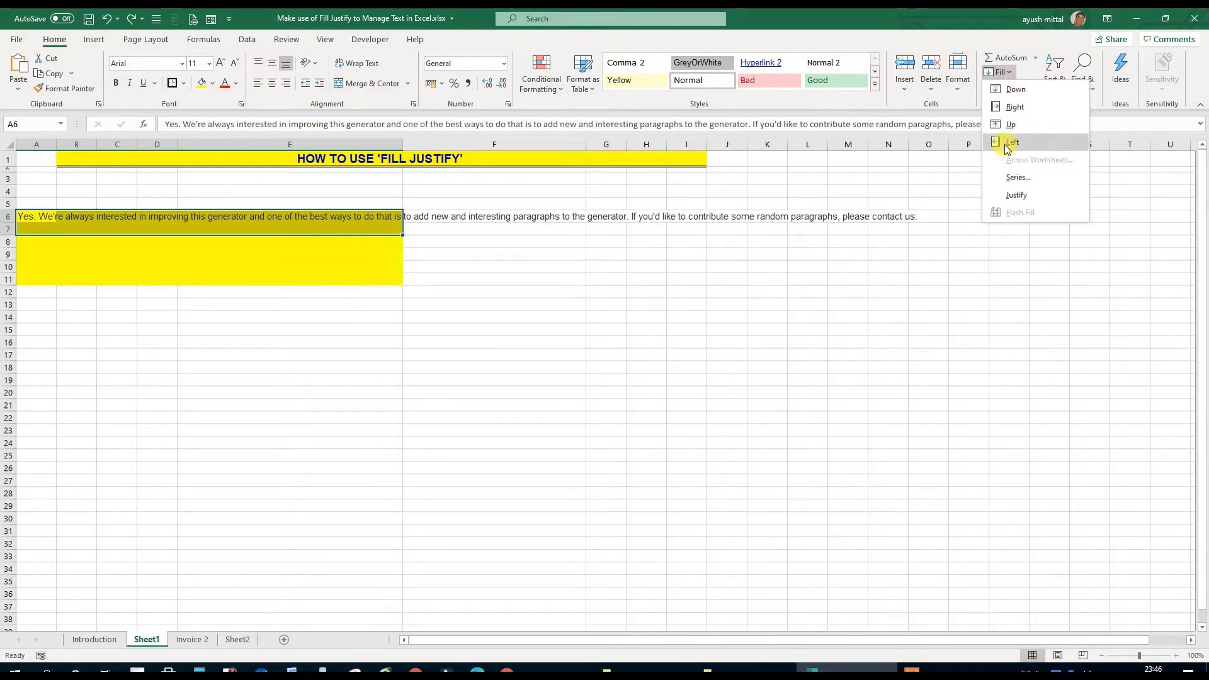
click(1012, 200)
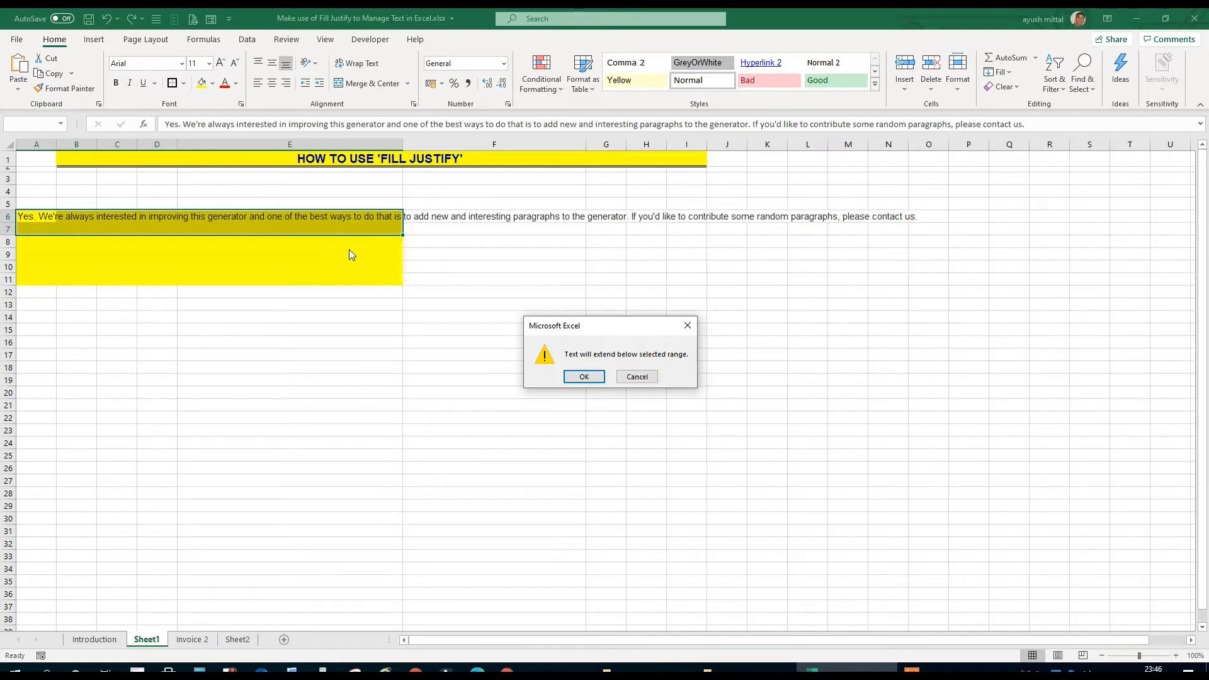
click(582, 376)
click(322, 315)
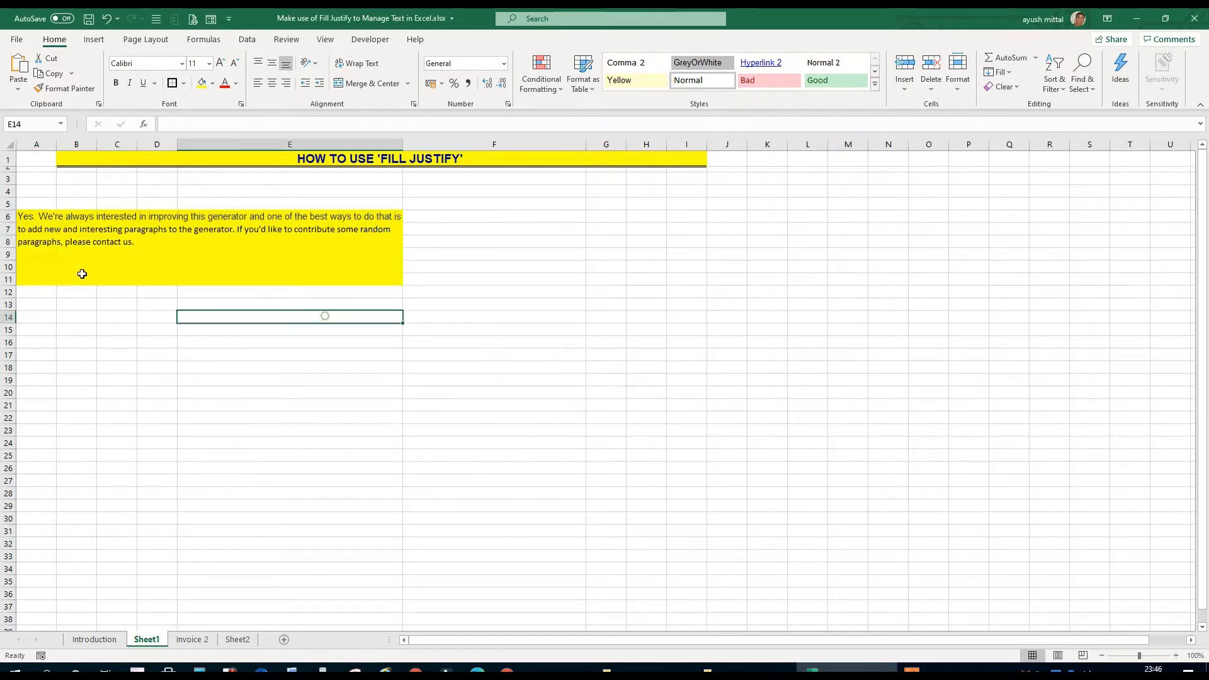
Apply Fill Justify to the split text across the wider range A6:M7, review the joined line, and undo the fill
drag(33, 218, 32, 231)
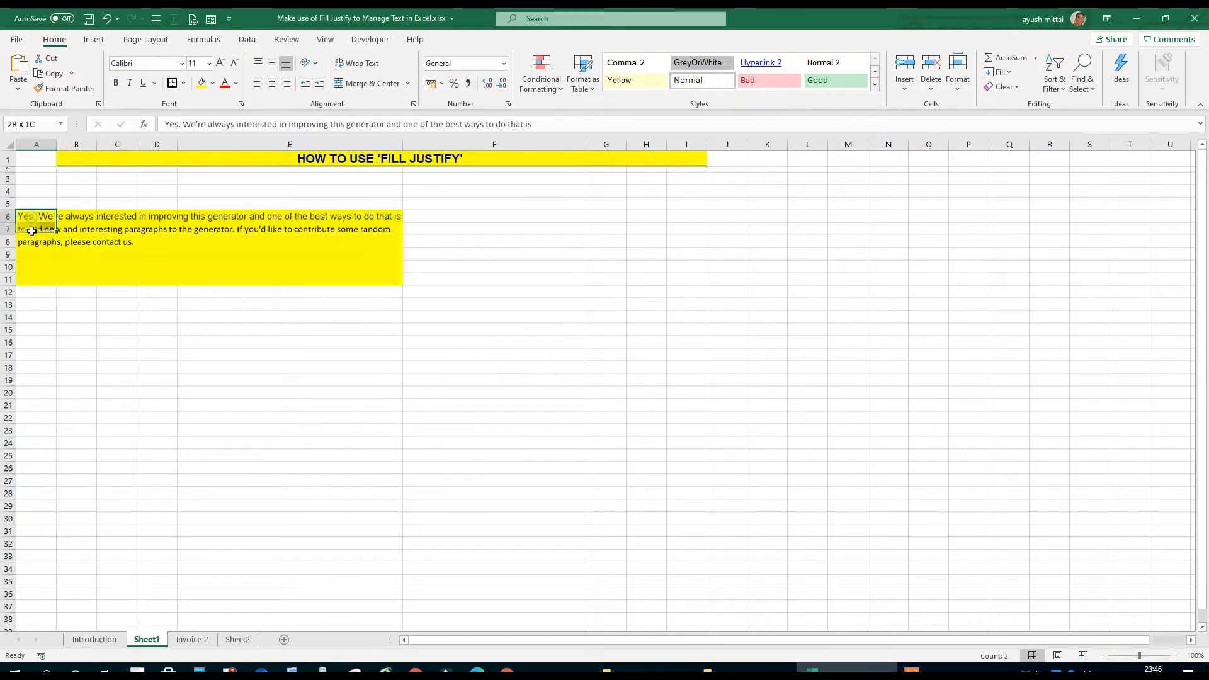
click(175, 353)
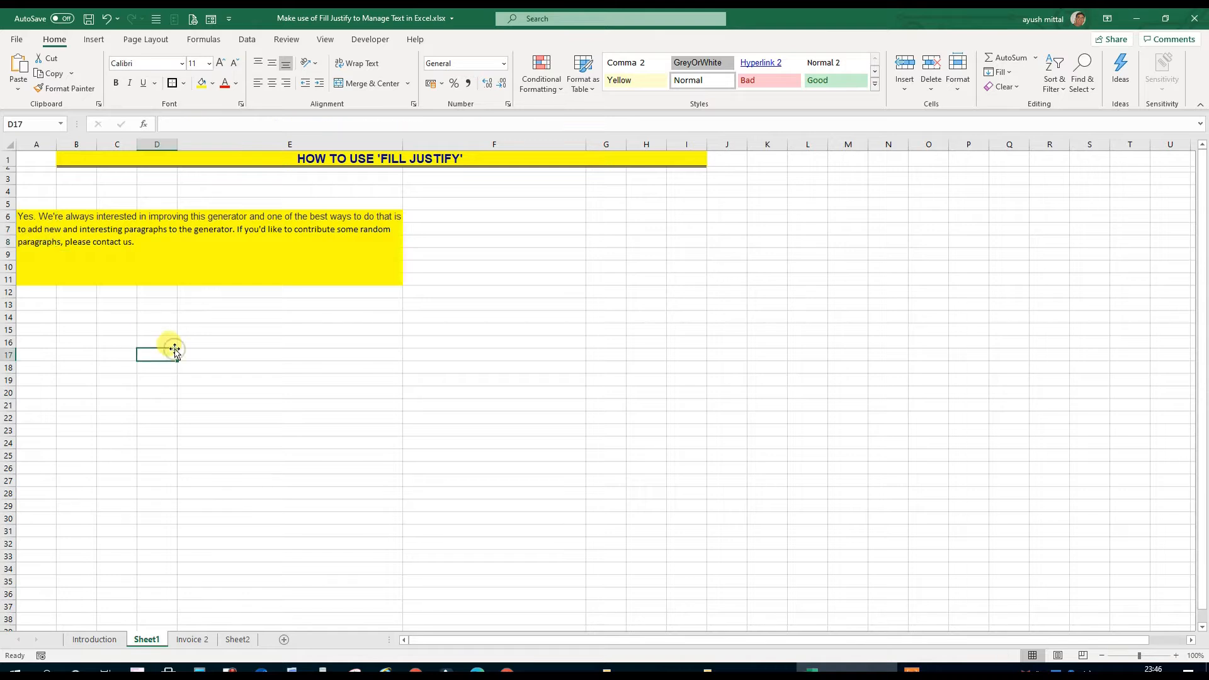
click(26, 218)
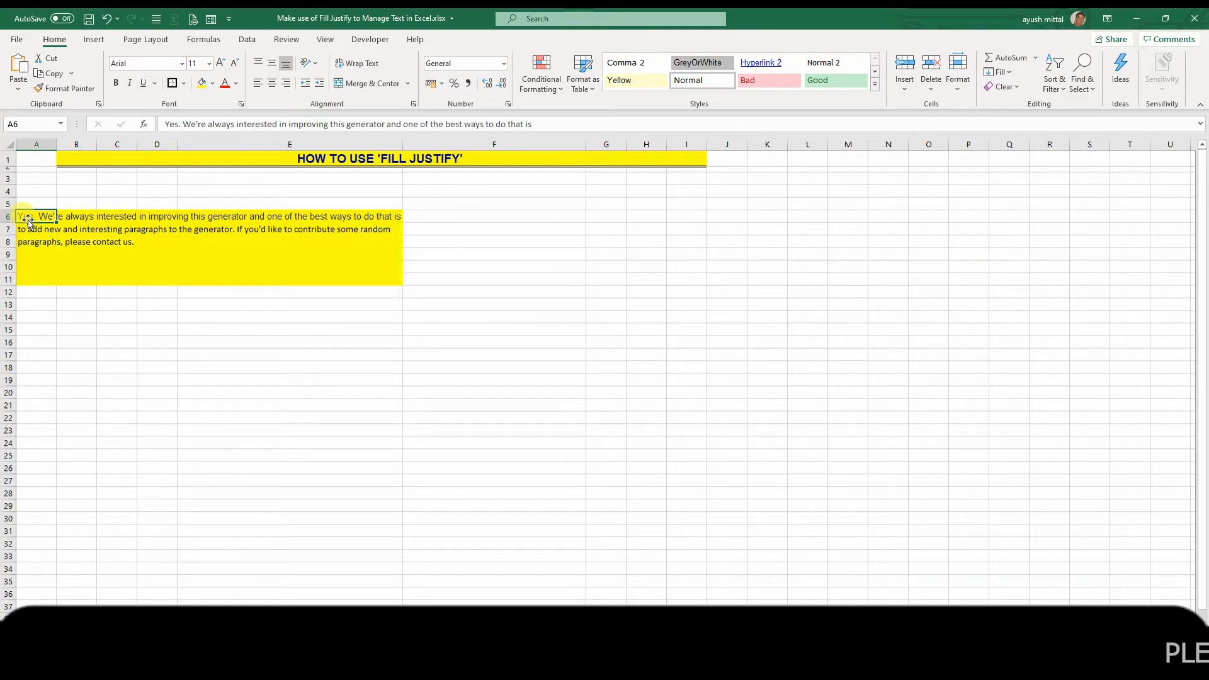
drag(28, 222, 853, 233)
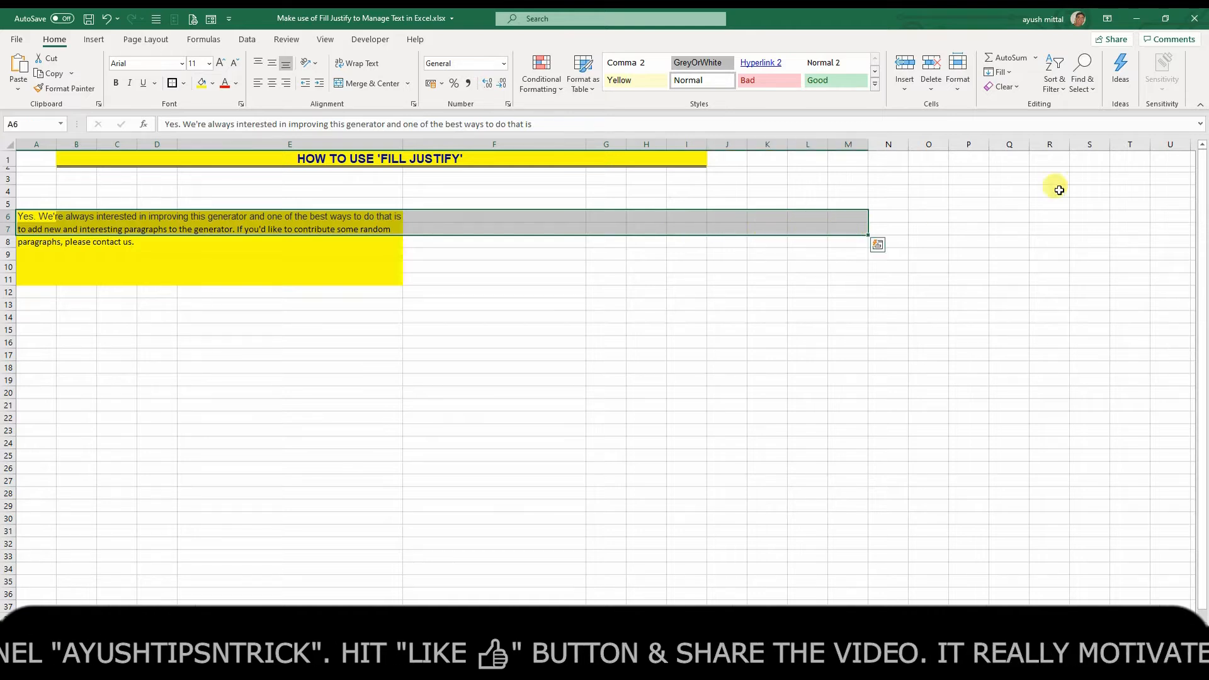
click(998, 72)
click(1020, 193)
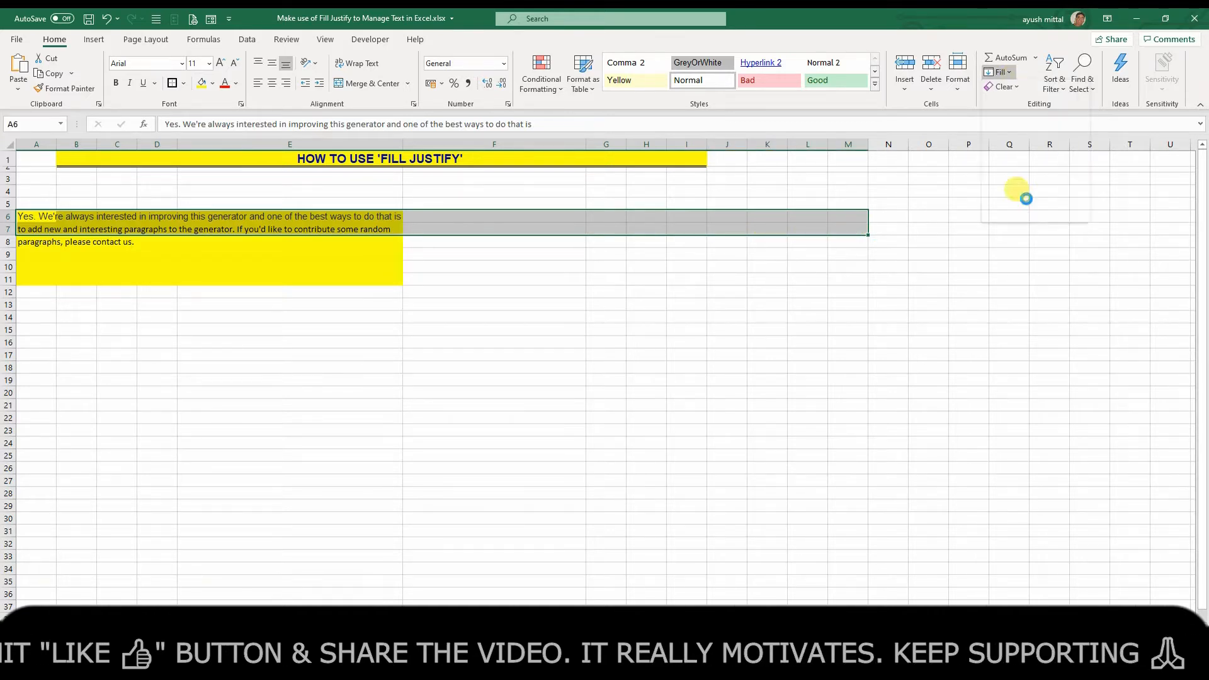
click(605, 317)
drag(34, 223, 772, 219)
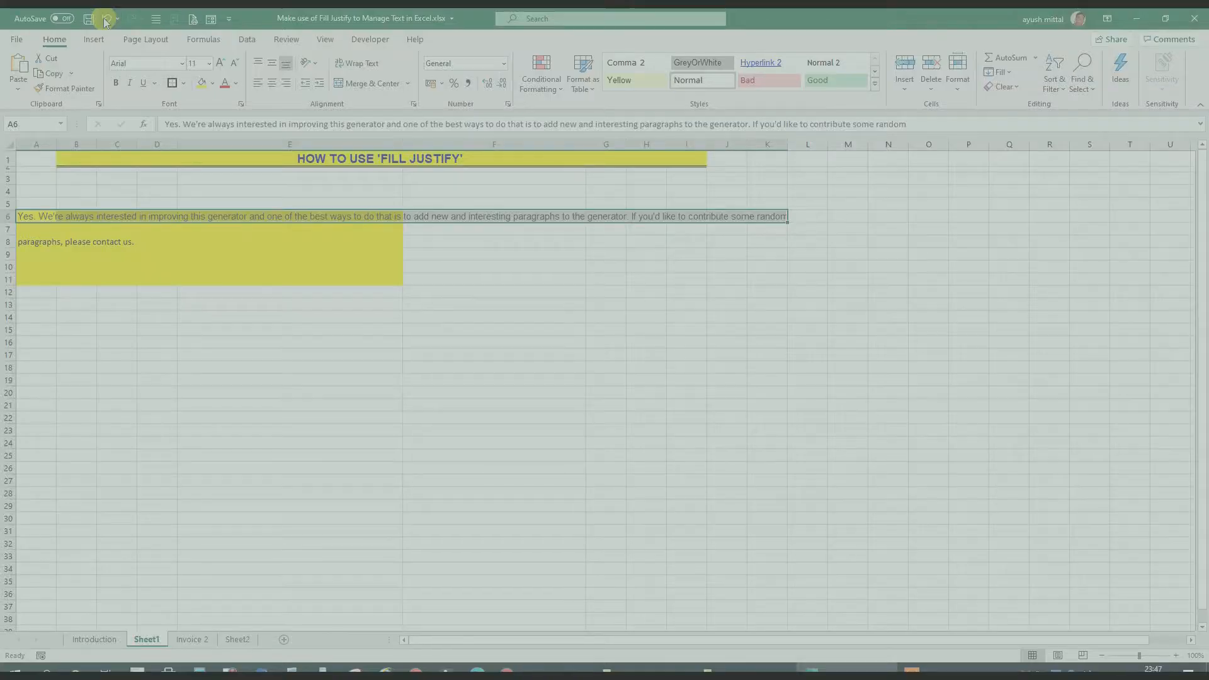
click(105, 22)
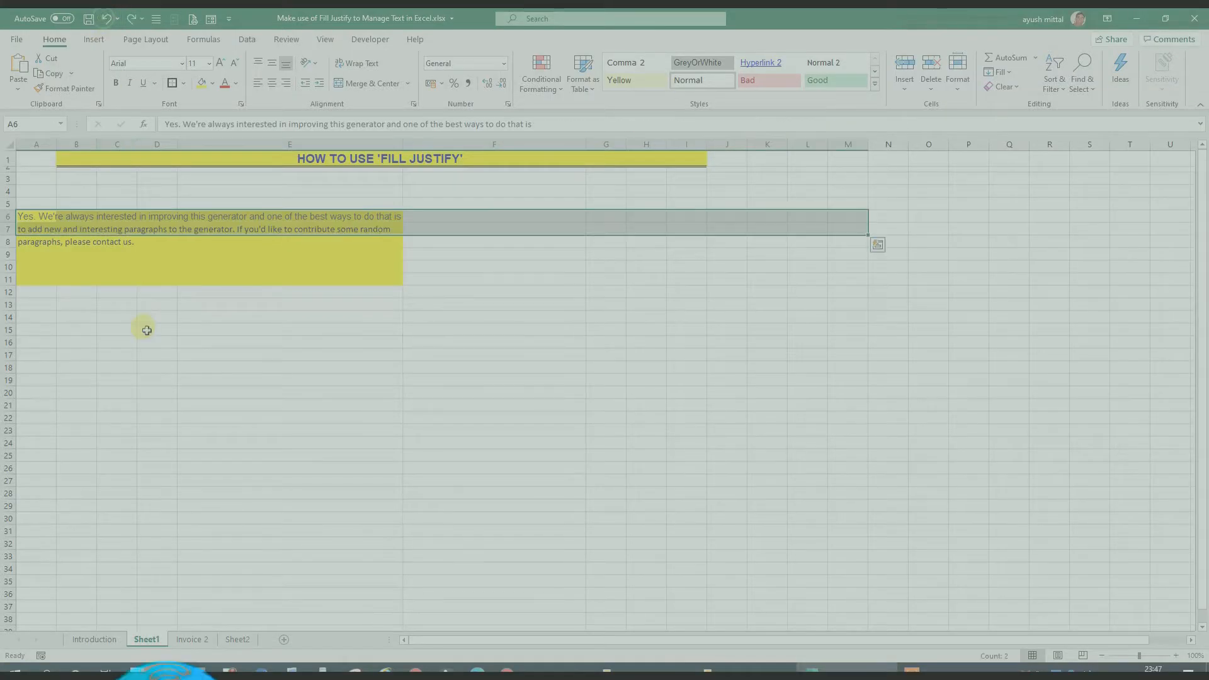
Apply Fill Justify to the last two text lines across A7:H8 to join them in row 7
click(157, 355)
drag(24, 231, 496, 245)
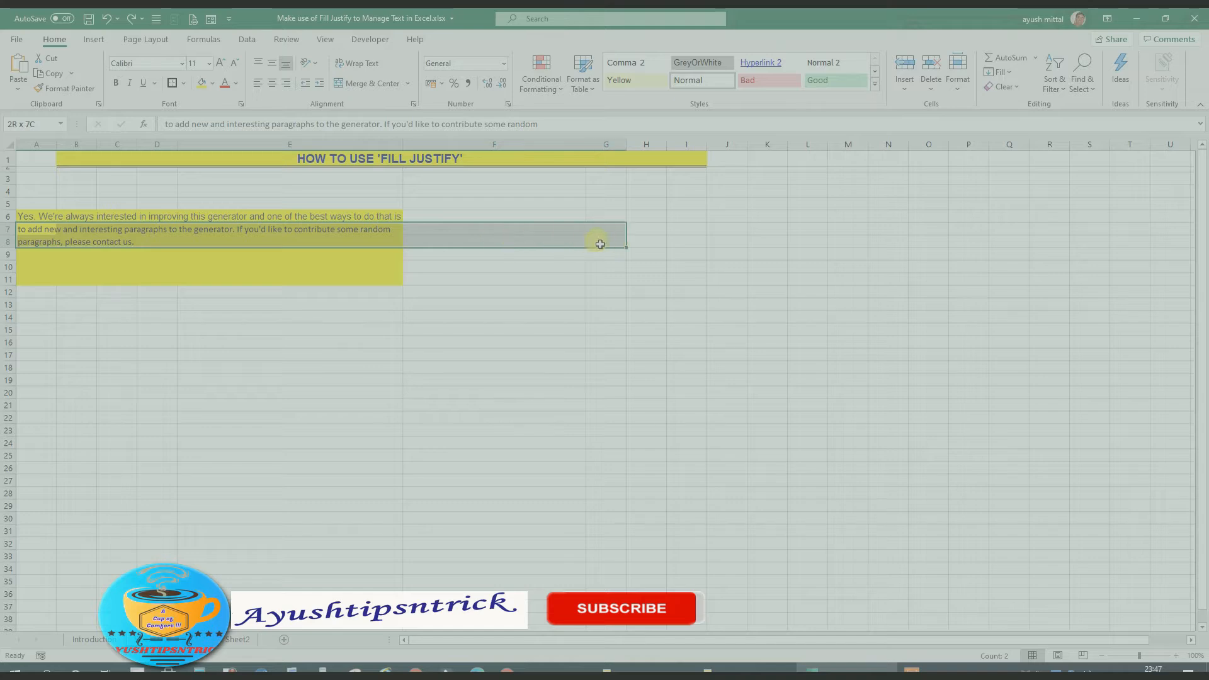
drag(599, 244, 649, 244)
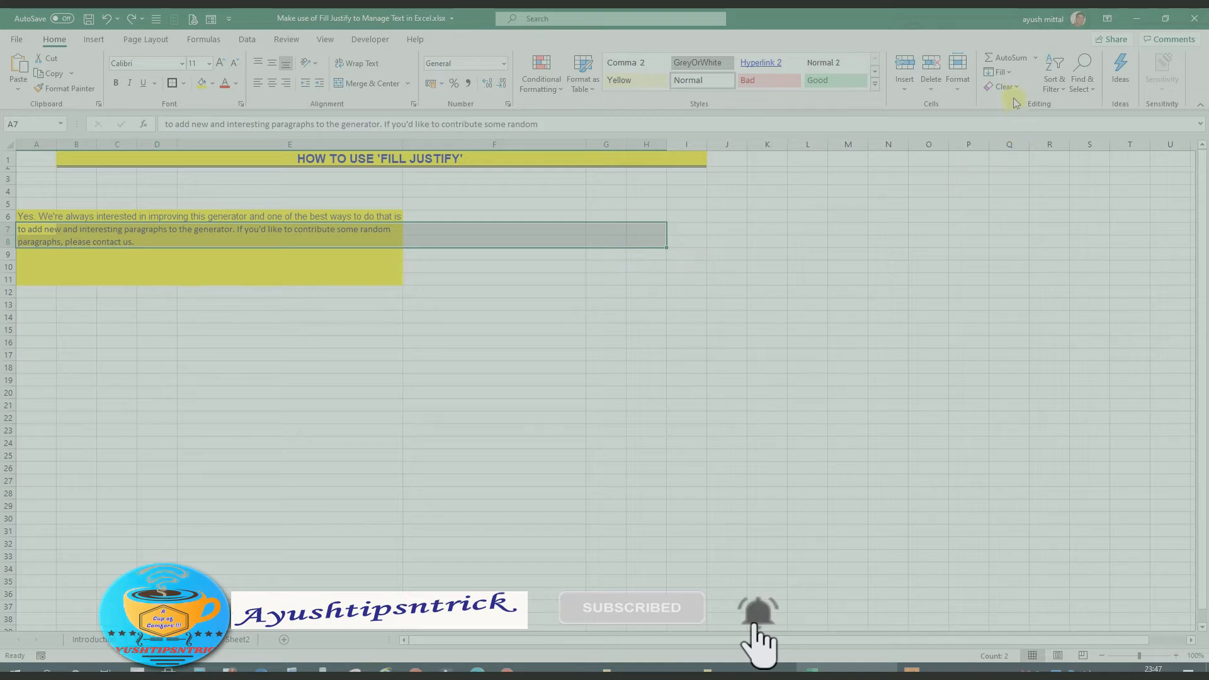
click(1015, 72)
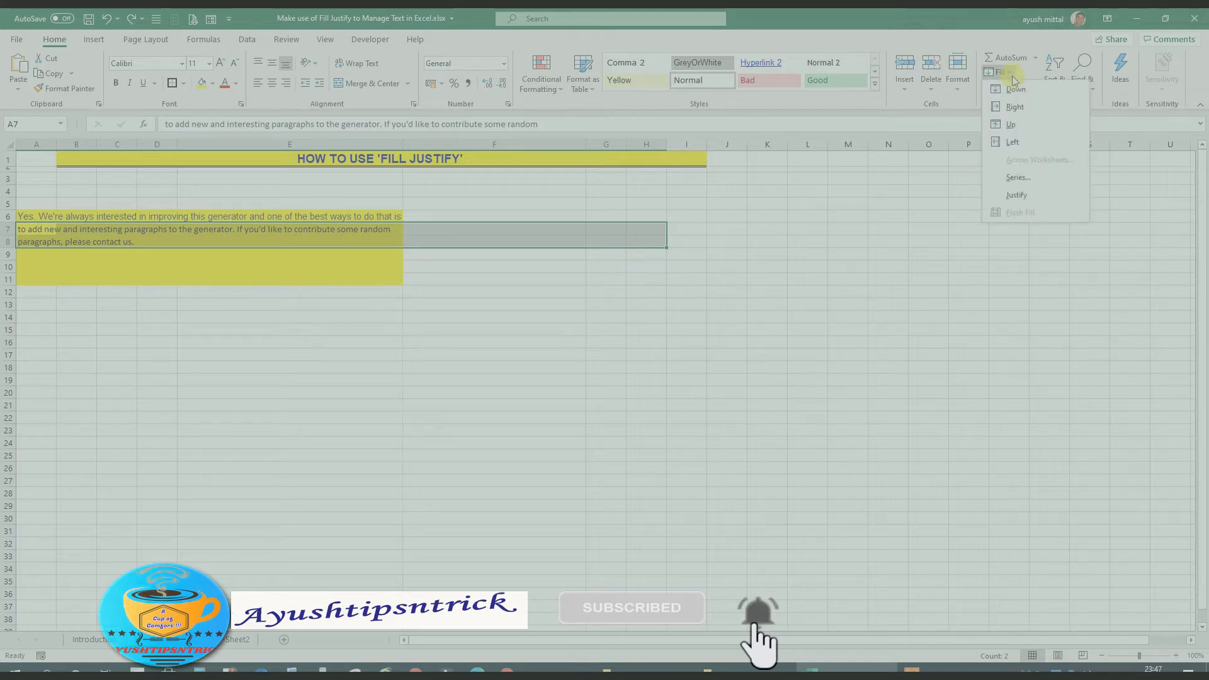
click(1007, 192)
click(767, 317)
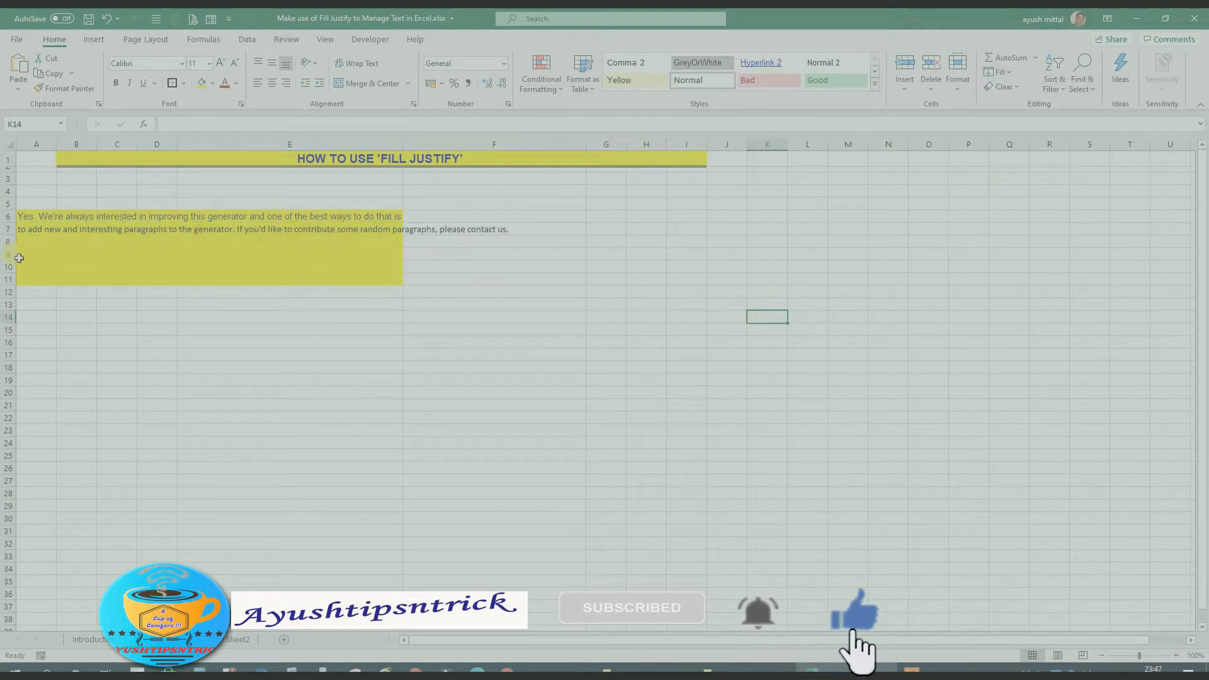
drag(22, 232, 494, 230)
click(434, 318)
Apply Fill Justify across A6:R7 to combine both text lines into one long line in A6
drag(25, 215, 23, 224)
drag(156, 226, 1060, 229)
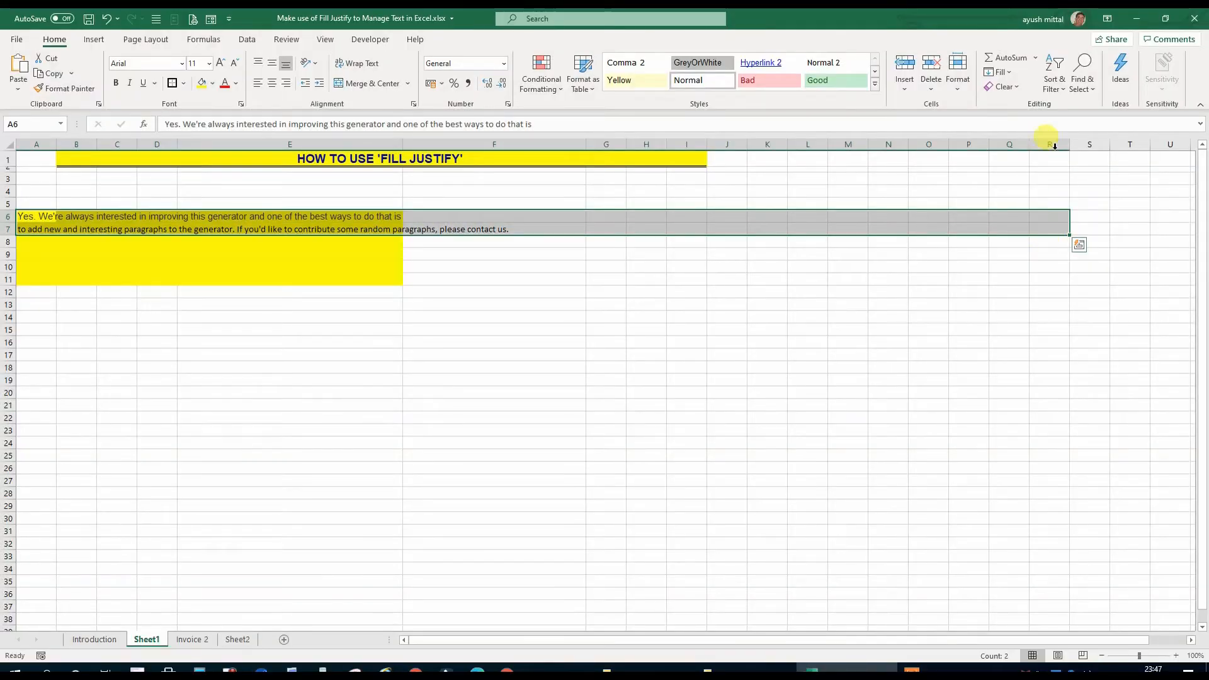
click(1010, 74)
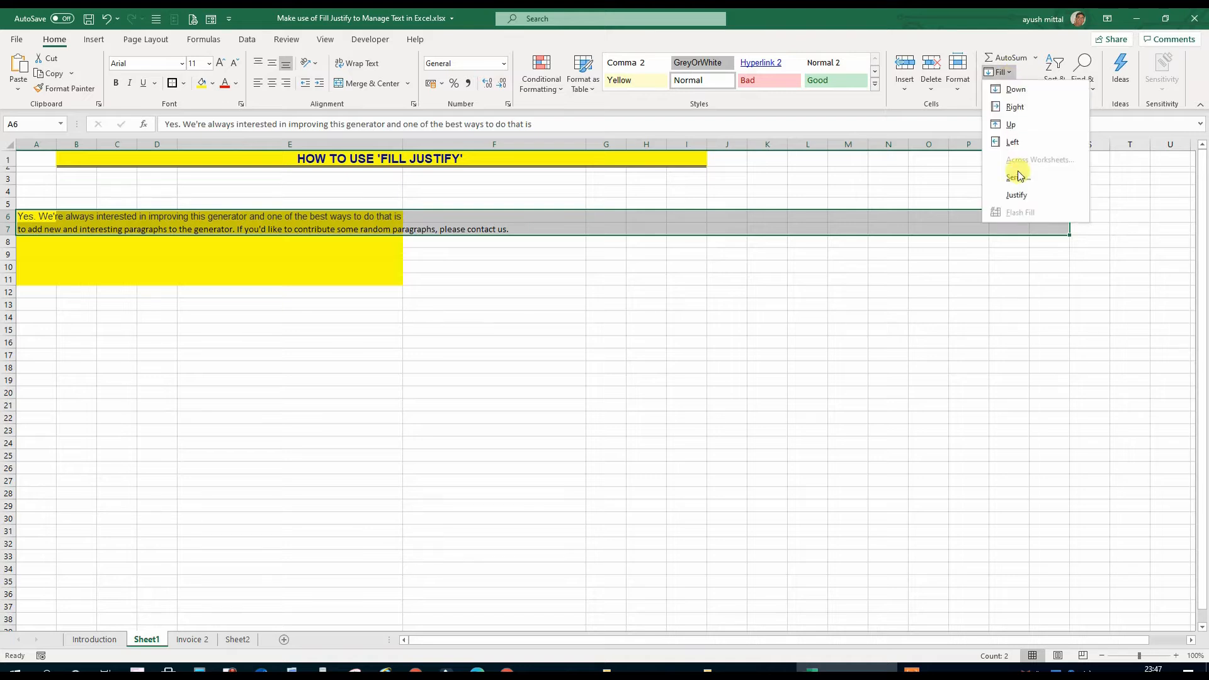
click(1016, 194)
click(727, 393)
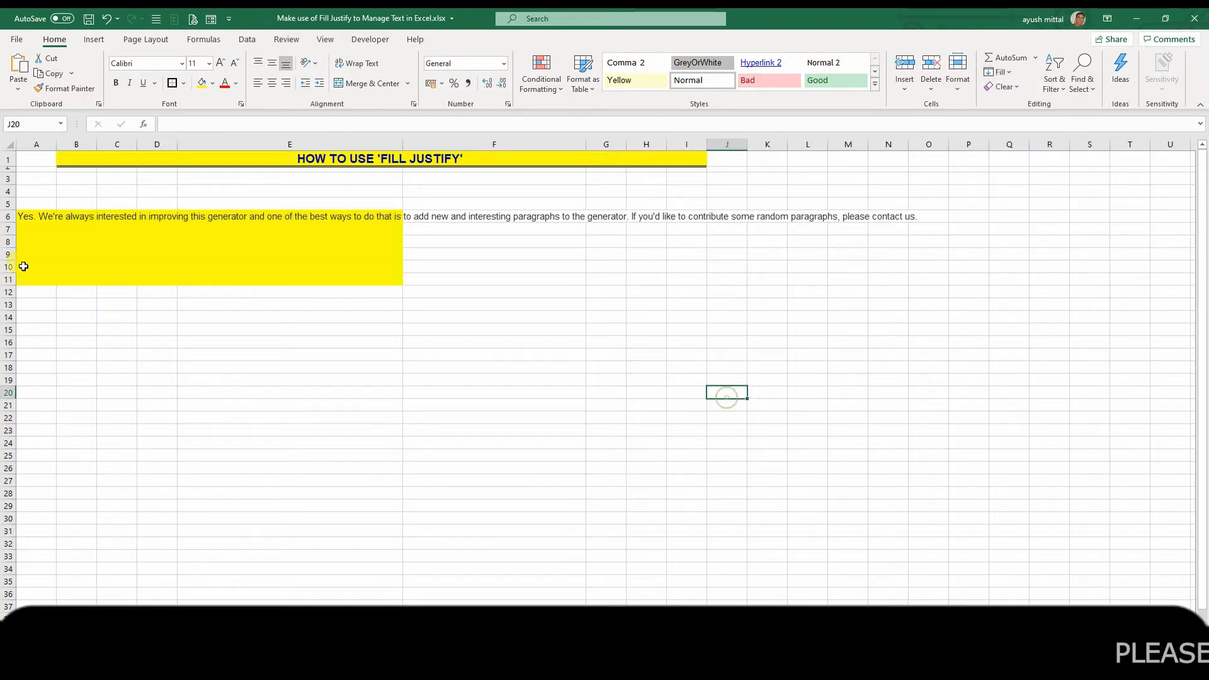
drag(23, 218, 714, 228)
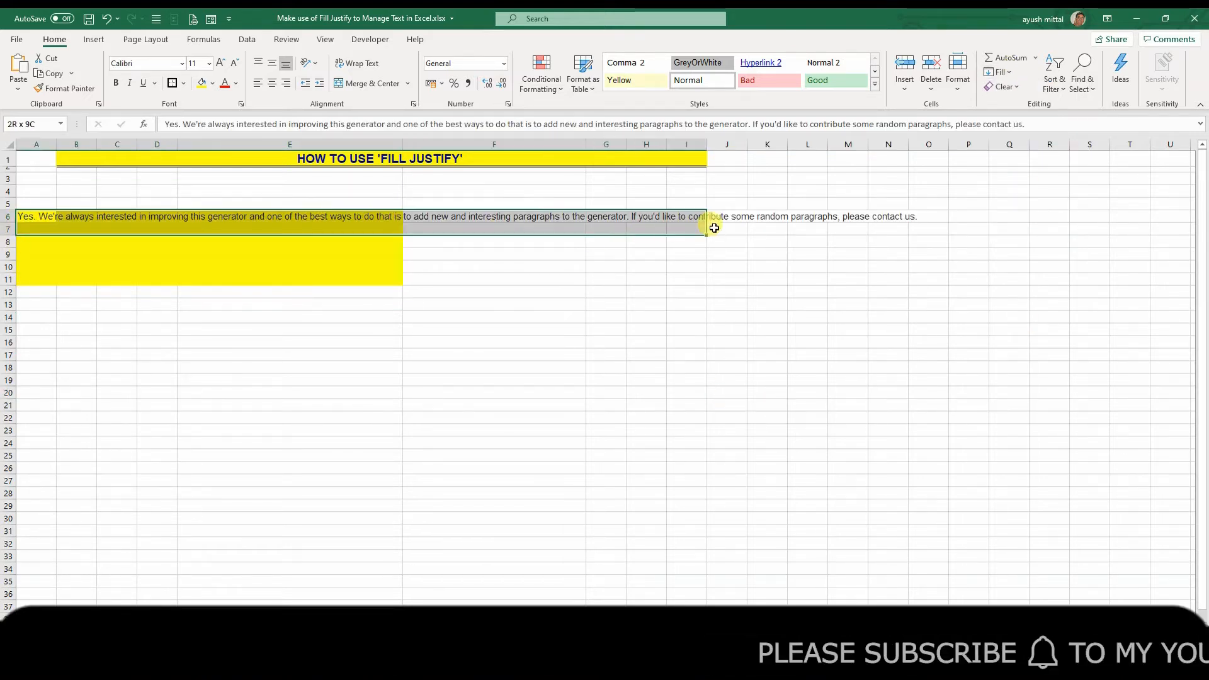
click(798, 278)
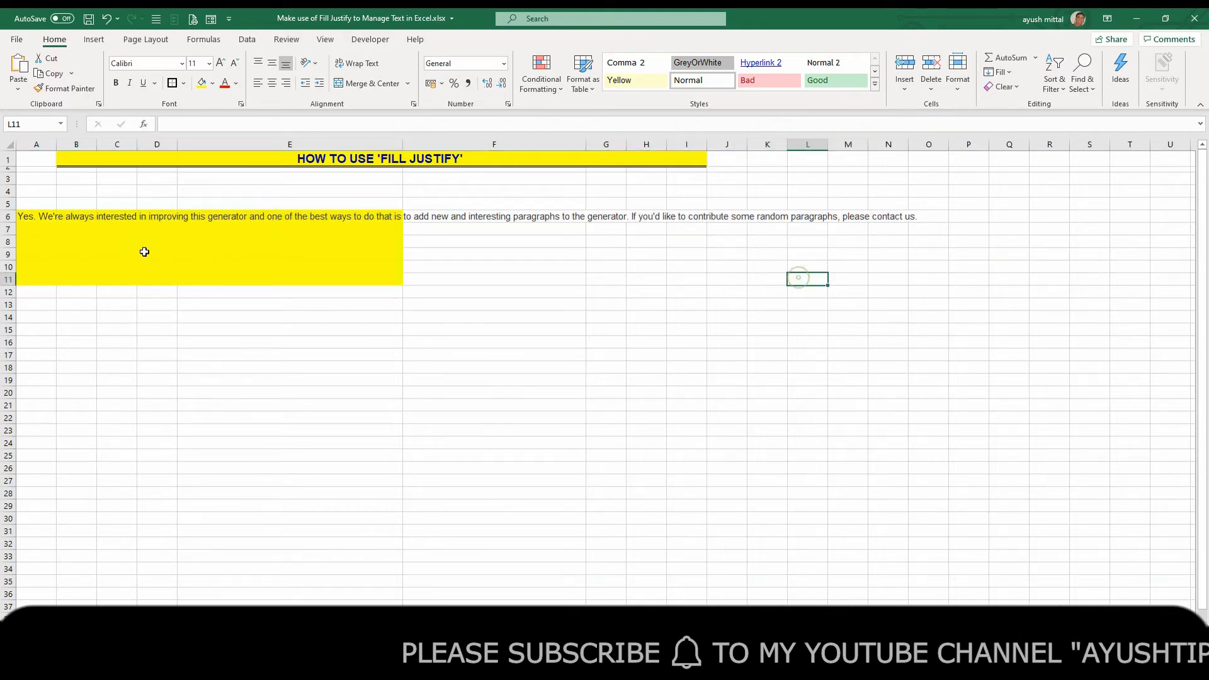
Split the long A6 text into rows again by applying Fill Justify to the range A6:E10
drag(27, 216, 196, 268)
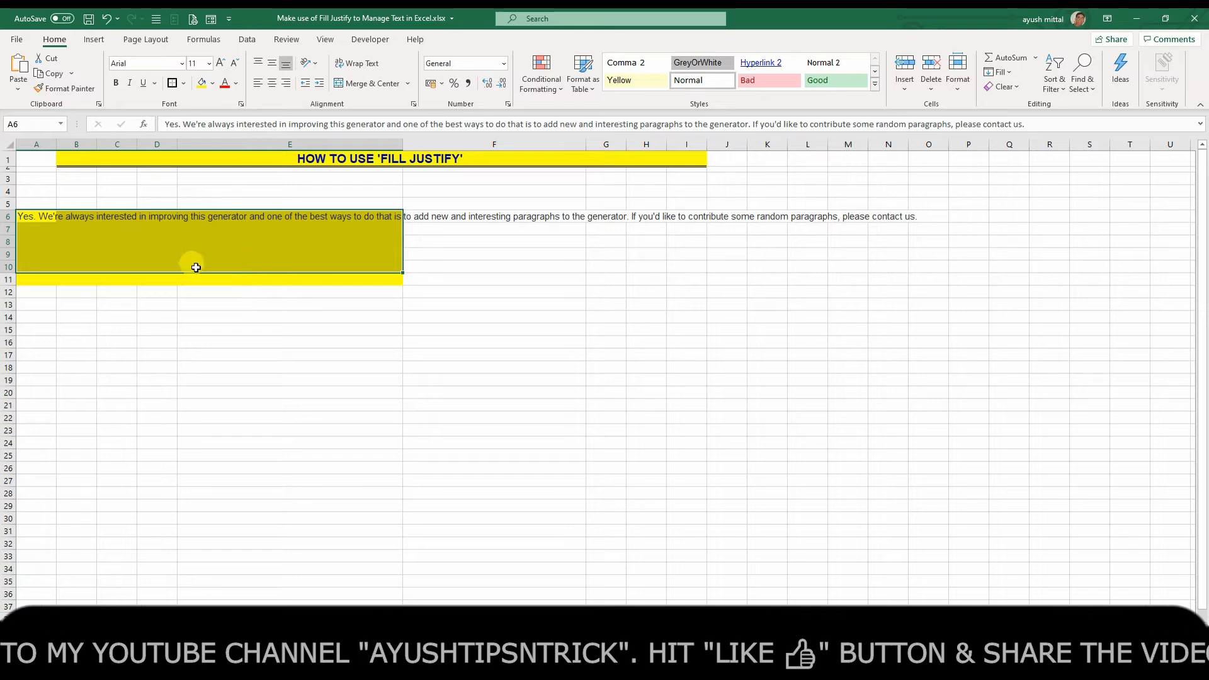
click(999, 71)
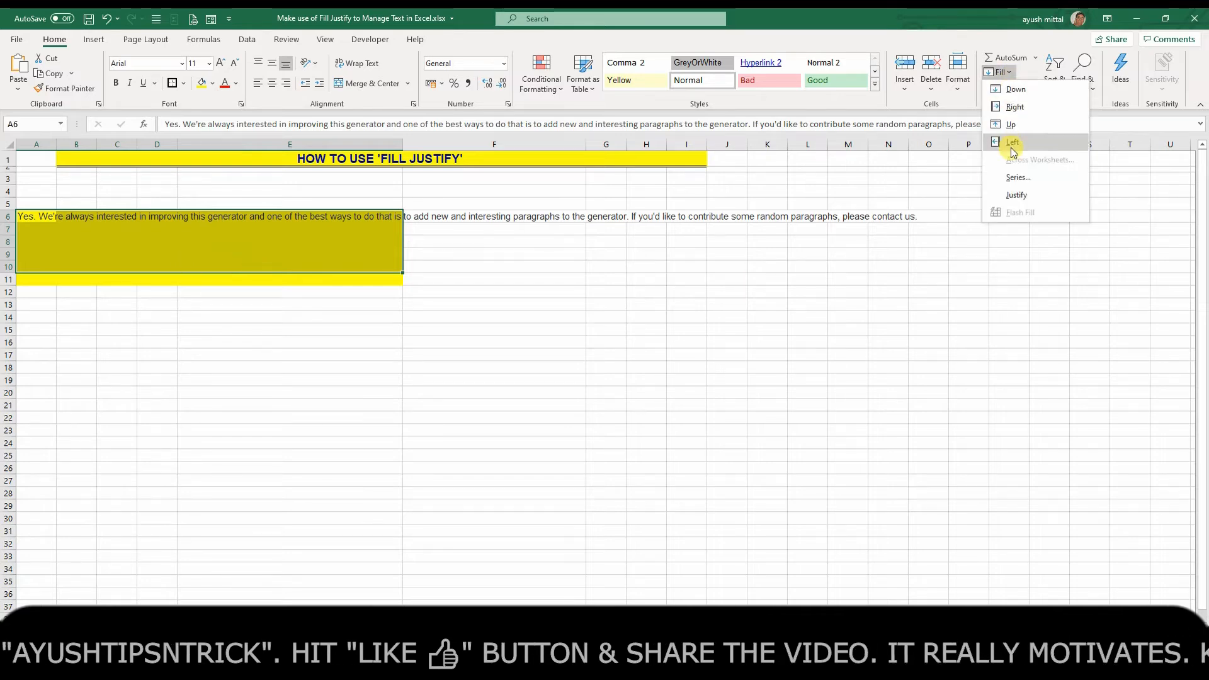
click(1015, 194)
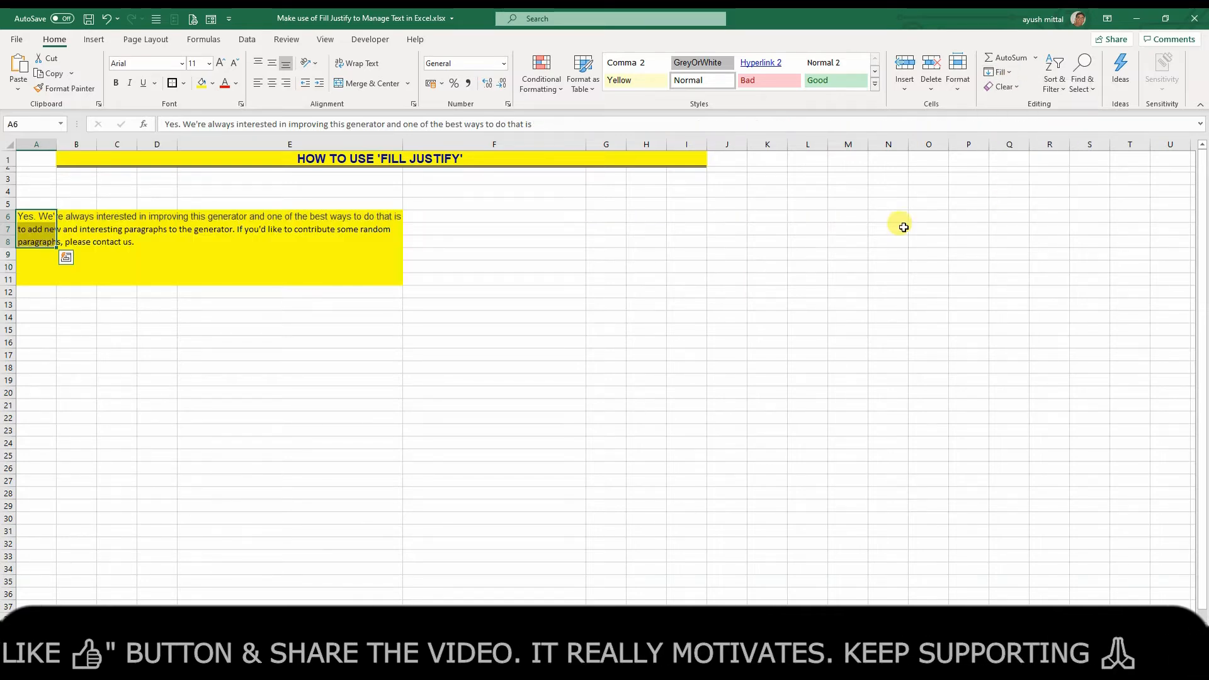
click(495, 284)
drag(35, 216, 25, 242)
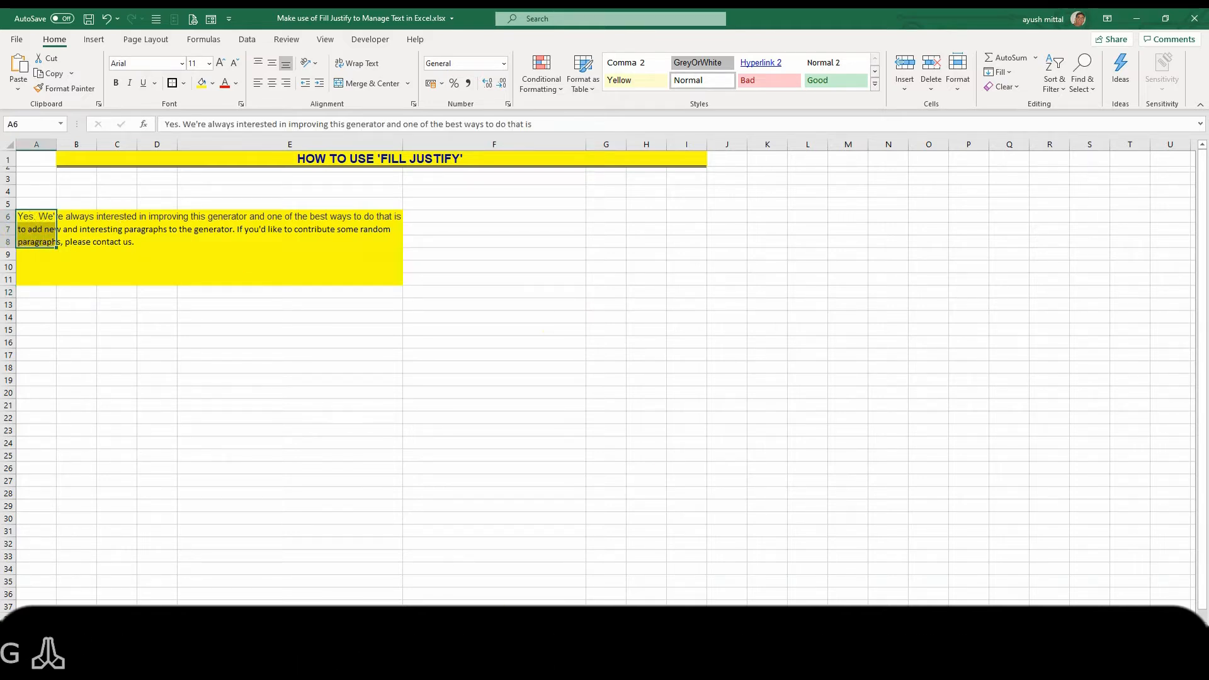
Open the Invoice 2 sheet and examine the Other Comments box and the two payment notes beside the invoice
key(ctrl+Page_Down)
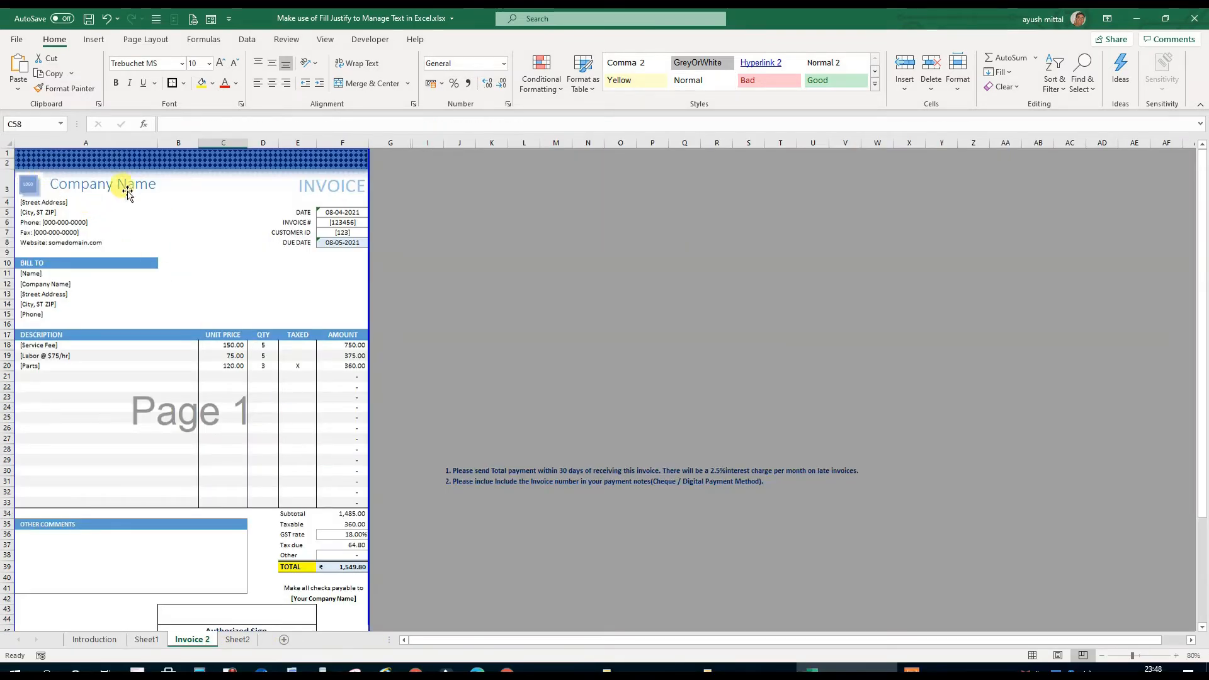
scroll(361, 406, down, 3)
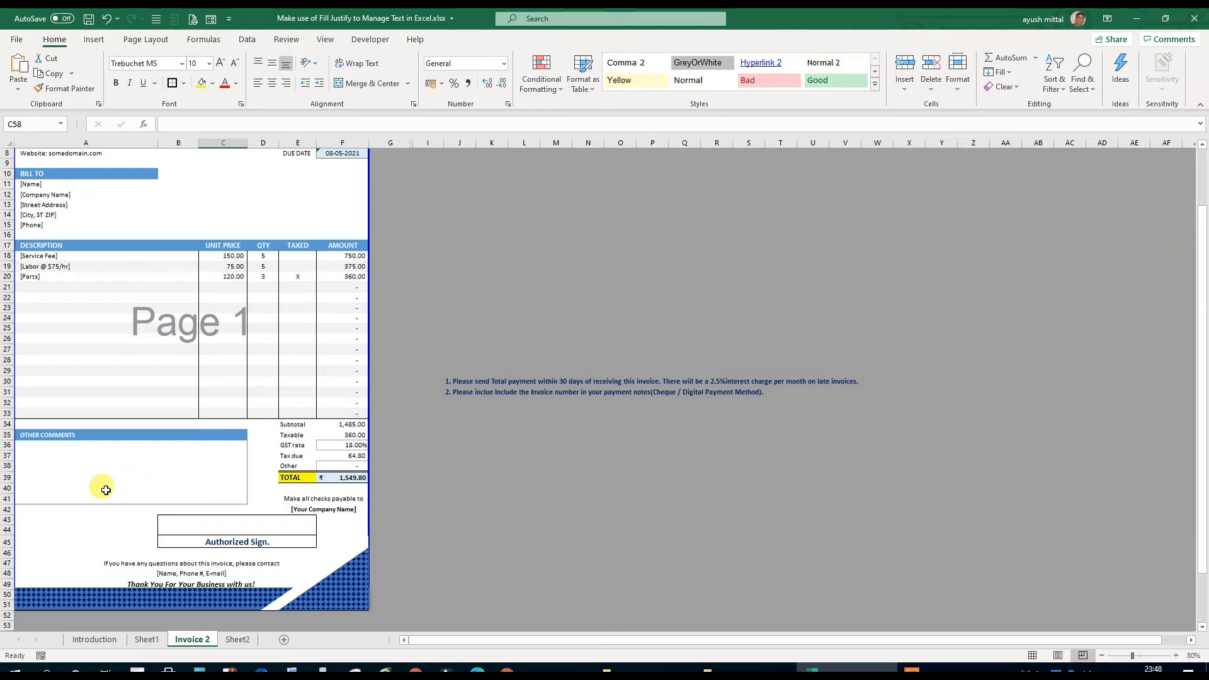
click(23, 446)
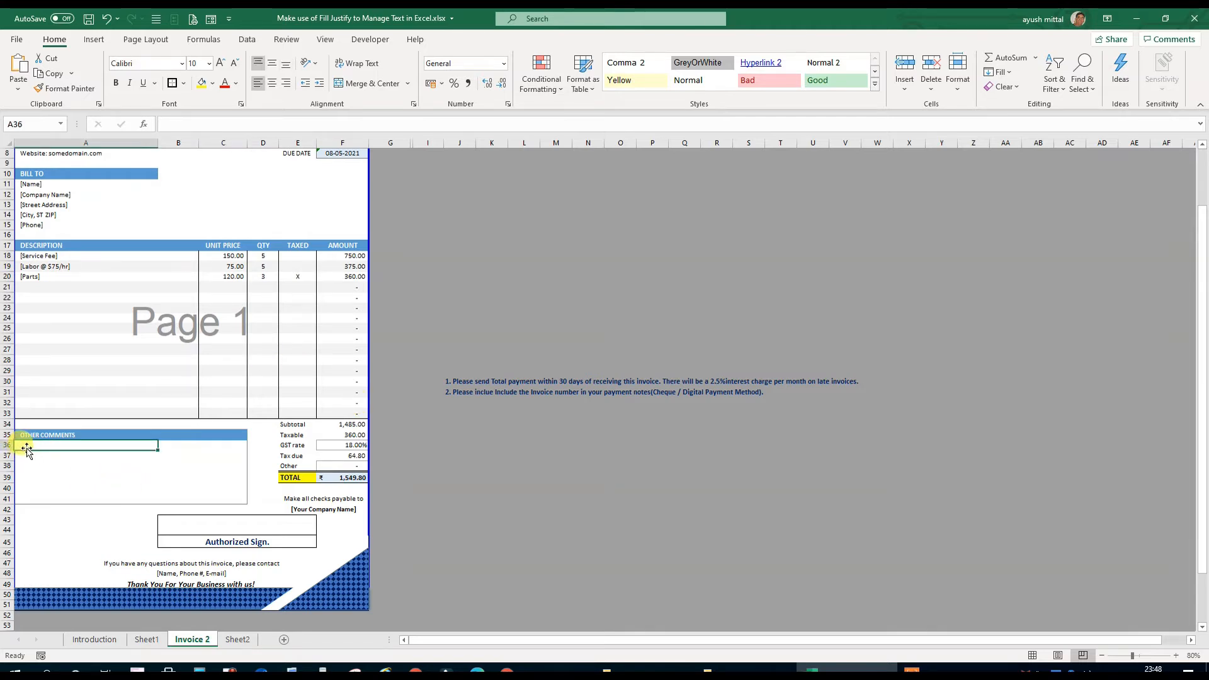
drag(26, 446, 159, 475)
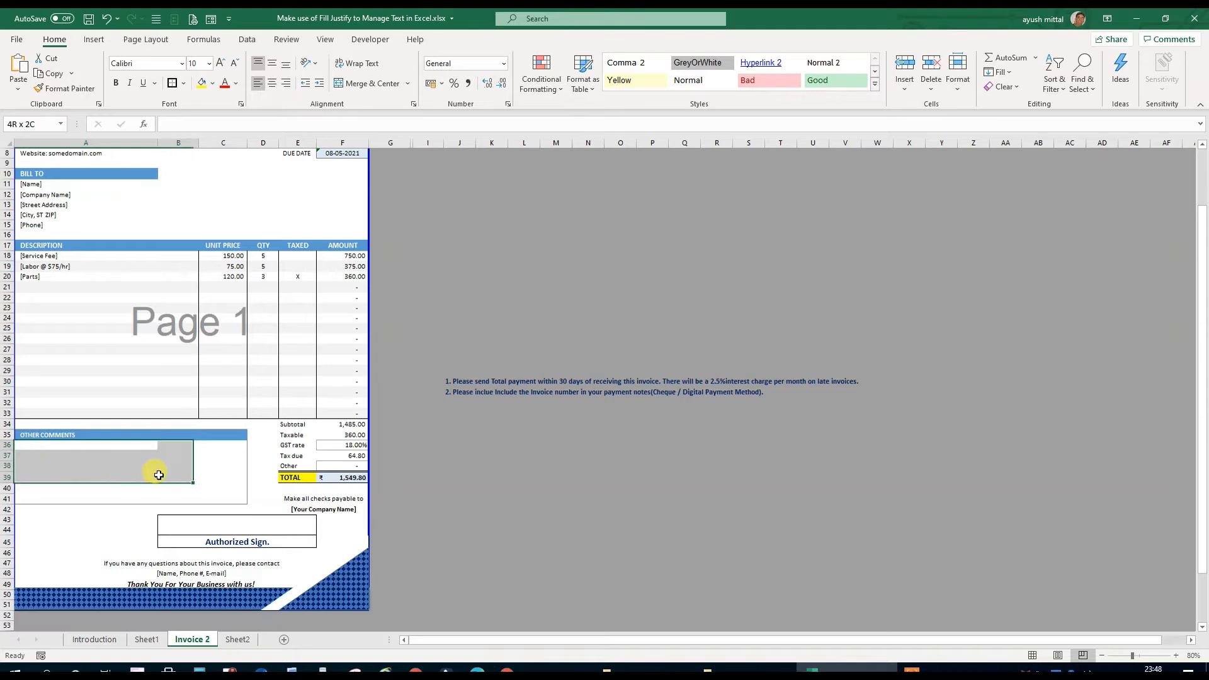
click(570, 468)
drag(449, 382, 863, 384)
click(643, 444)
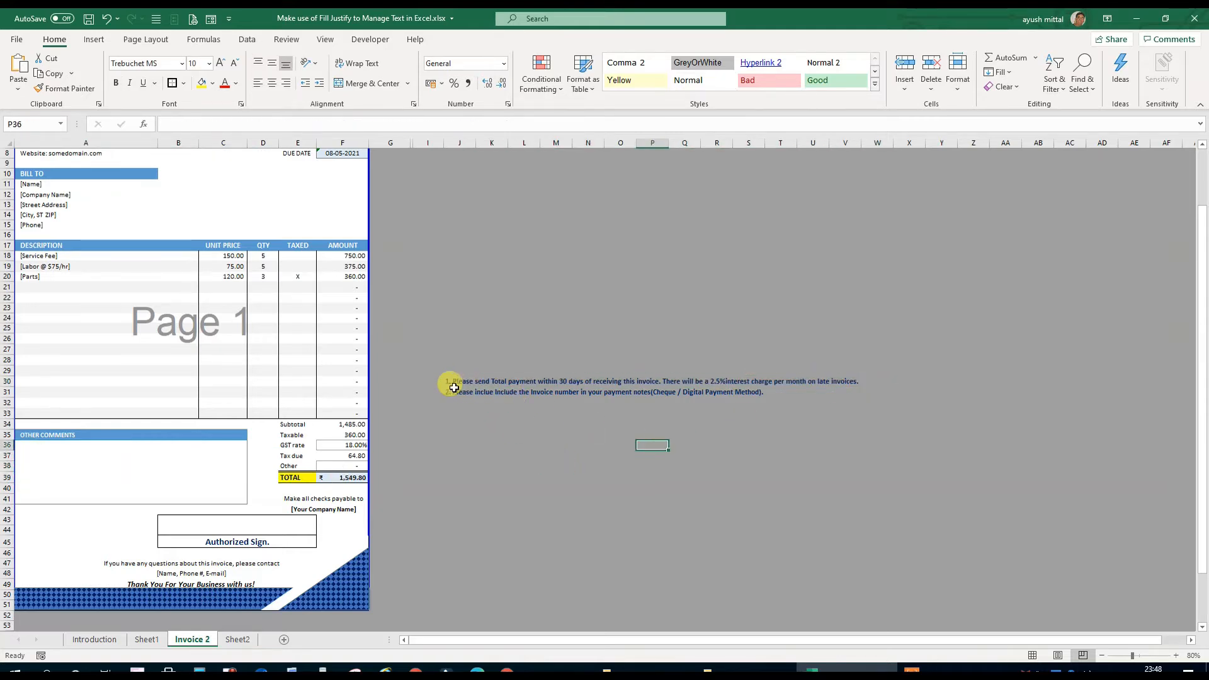
mouse_move(448, 392)
mouse_down()
mouse_move(750, 399)
mouse_move(454, 391)
mouse_up()
click(551, 541)
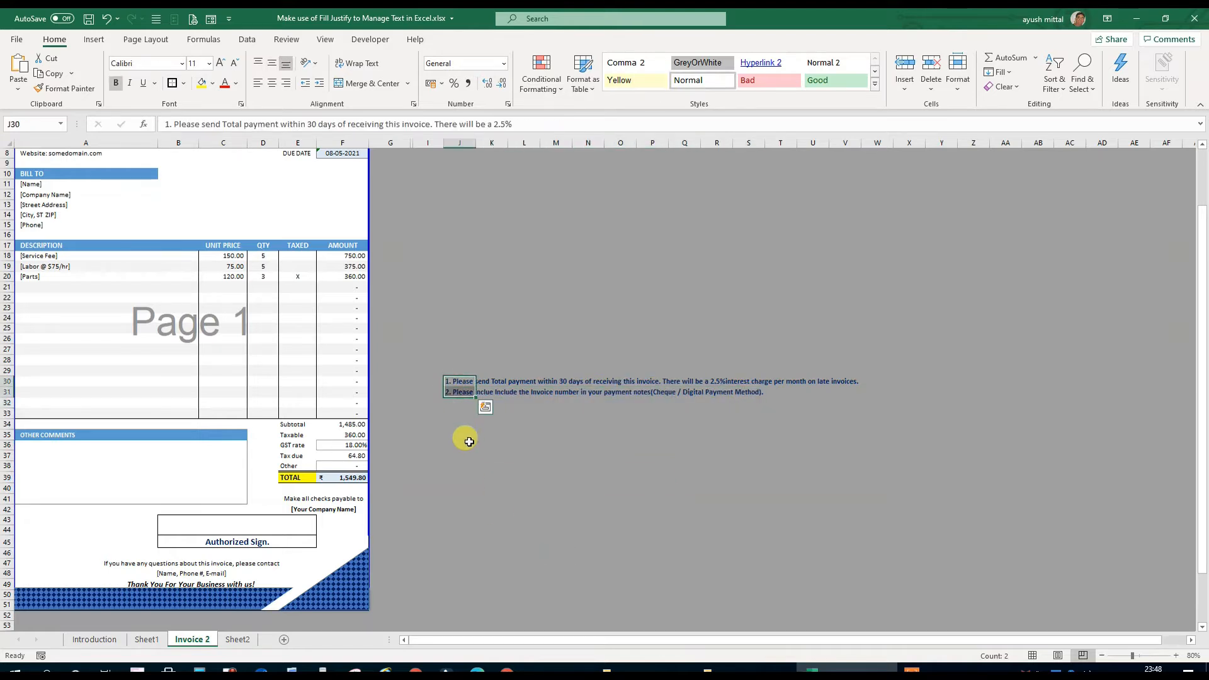
Copy the two payment notes from J30:J31 into A36:A37 of the Other Comments box
key(ctrl+c)
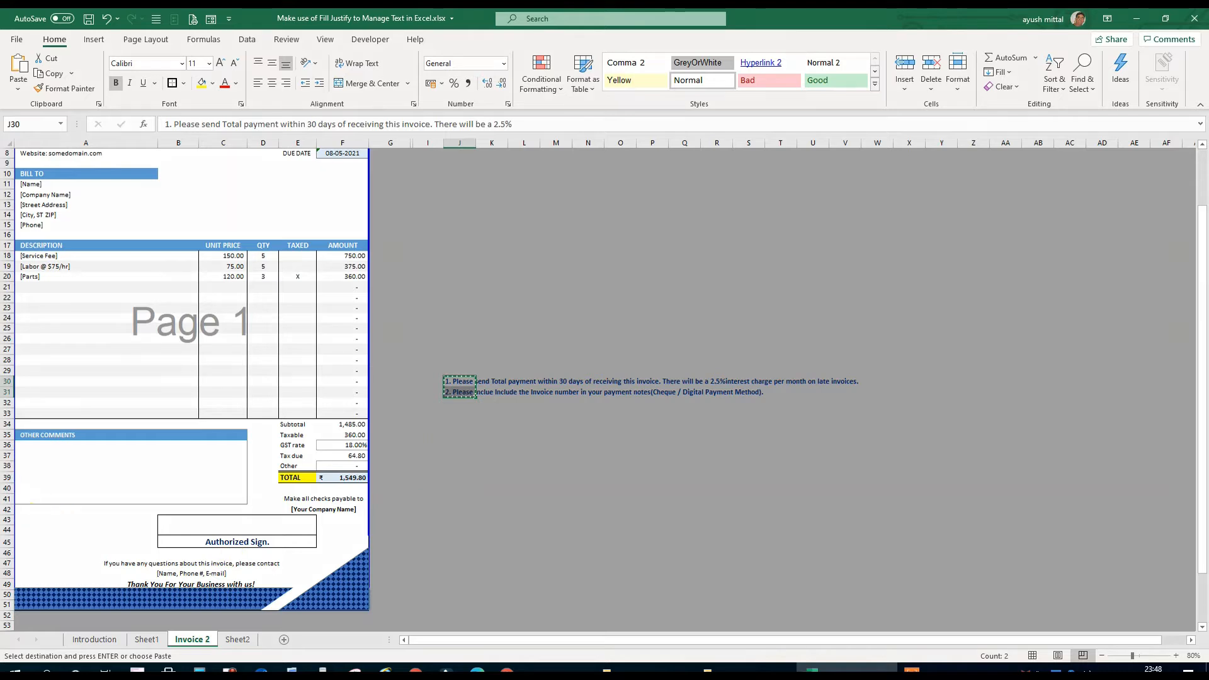
click(22, 445)
key(shift+Down)
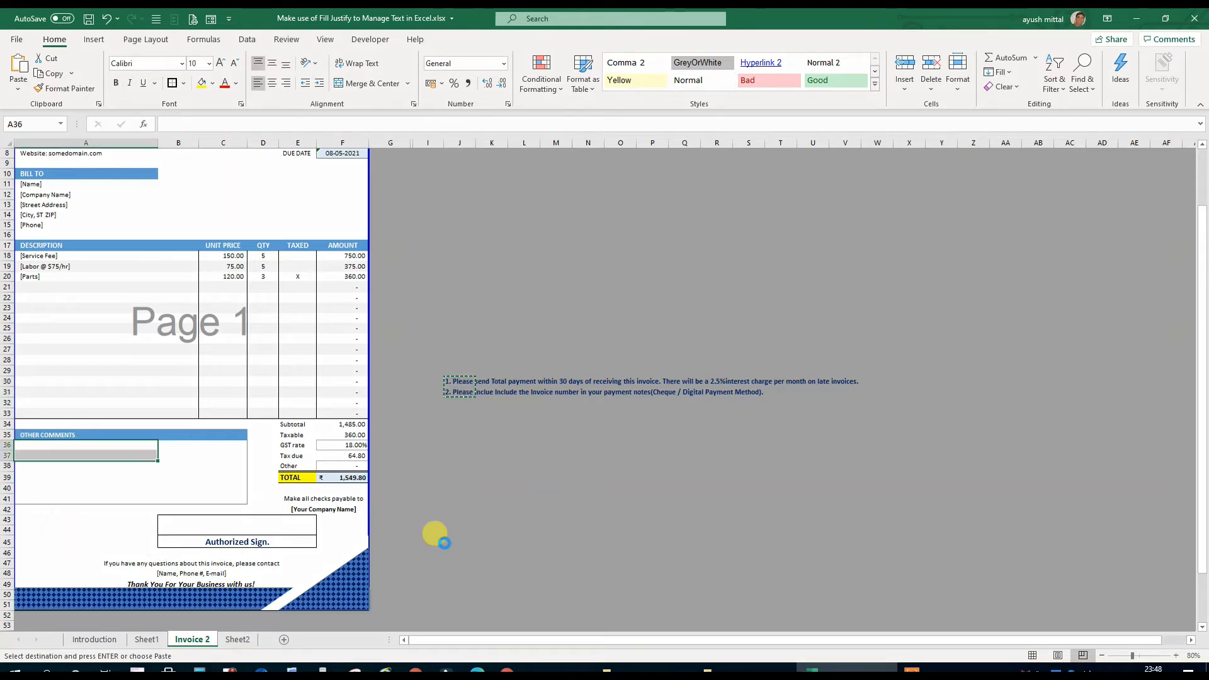
key(ctrl+v)
click(485, 520)
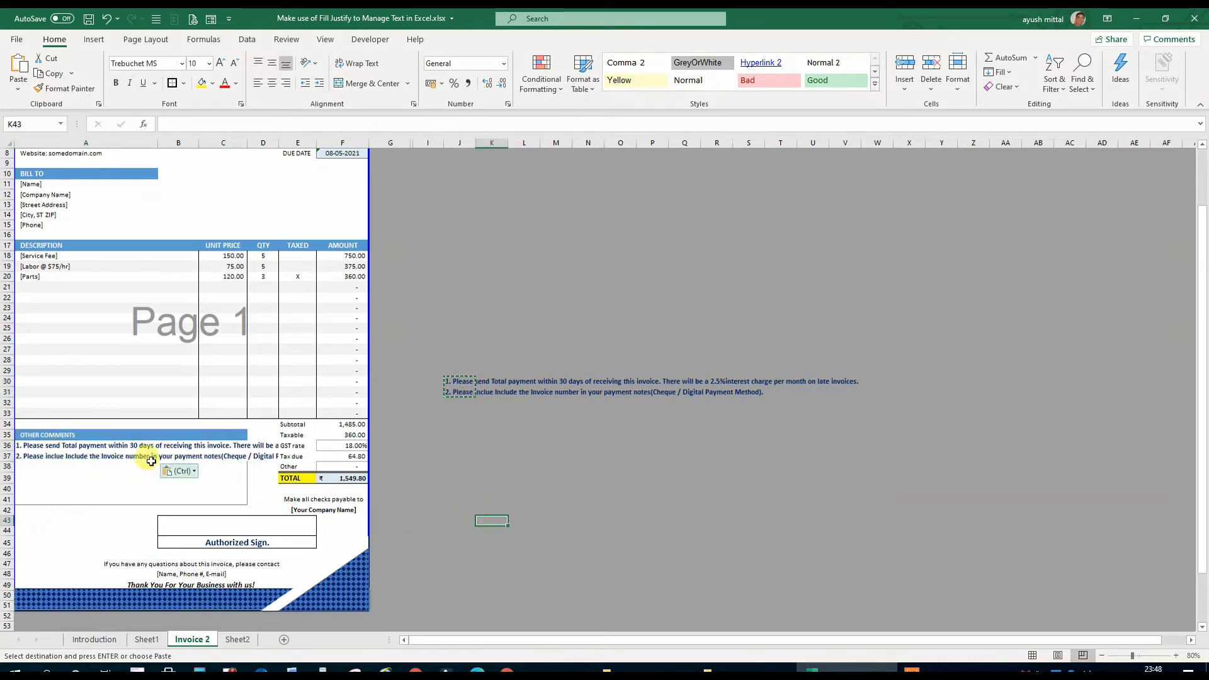
Try to apply Fill Justify to the payment notes across the Other Comments range A36:C41
drag(25, 445, 263, 447)
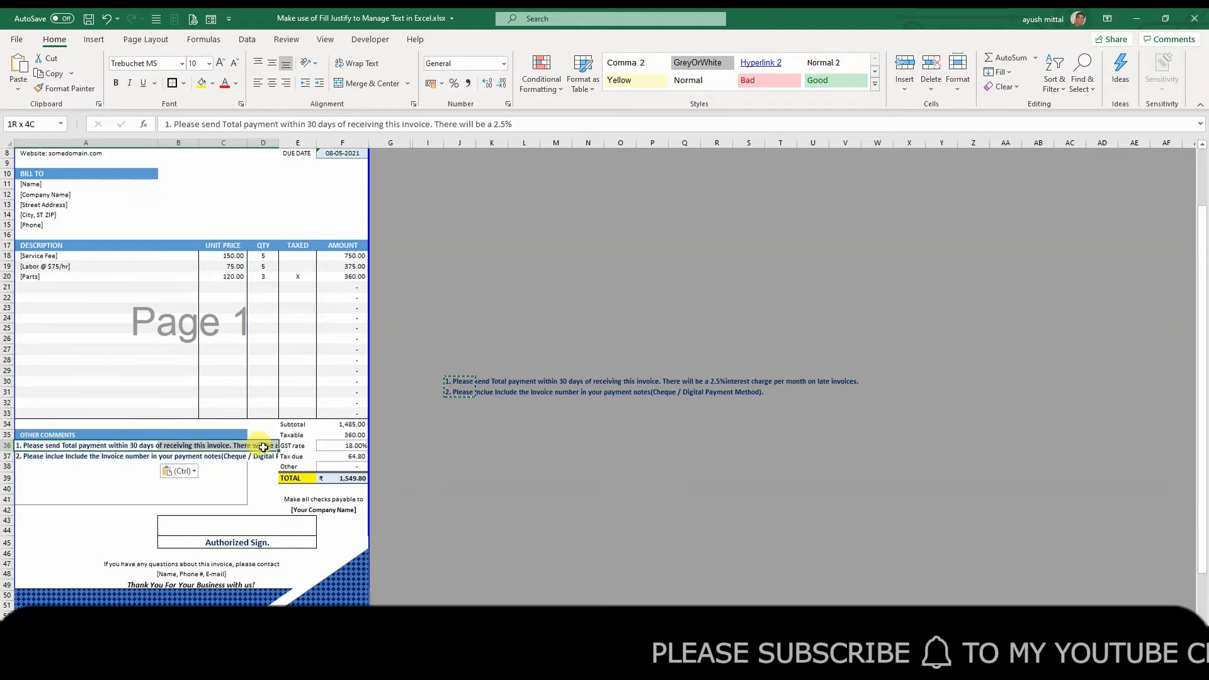
click(457, 456)
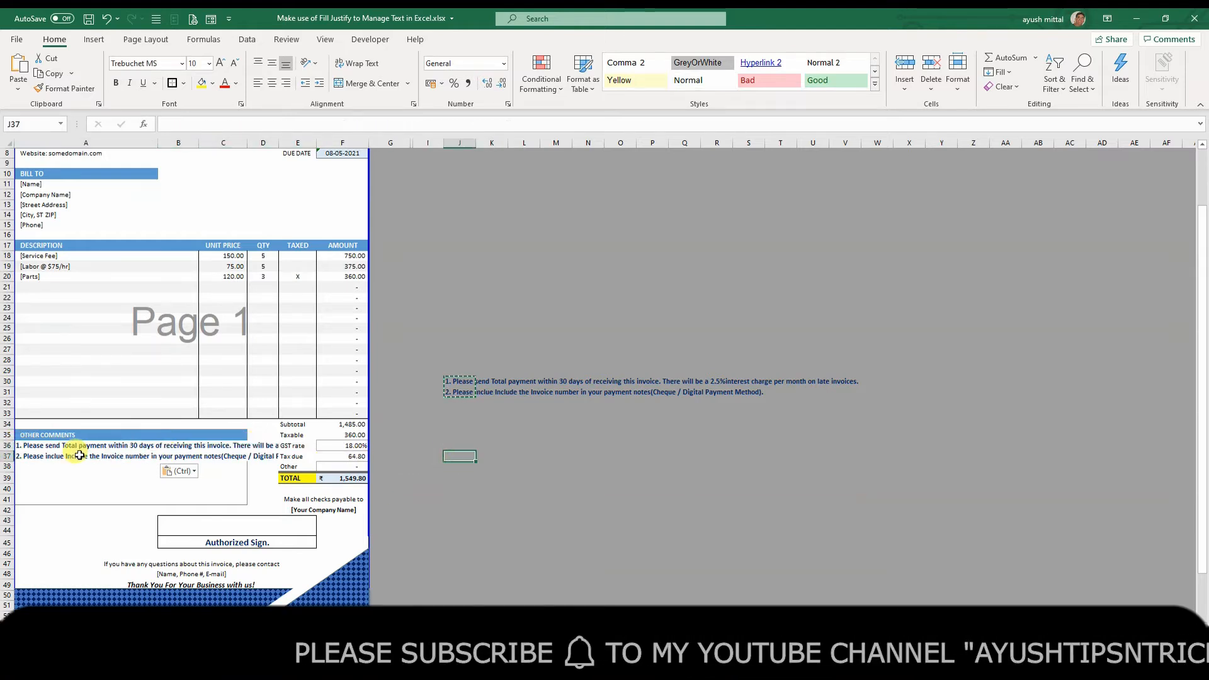
drag(28, 458, 226, 497)
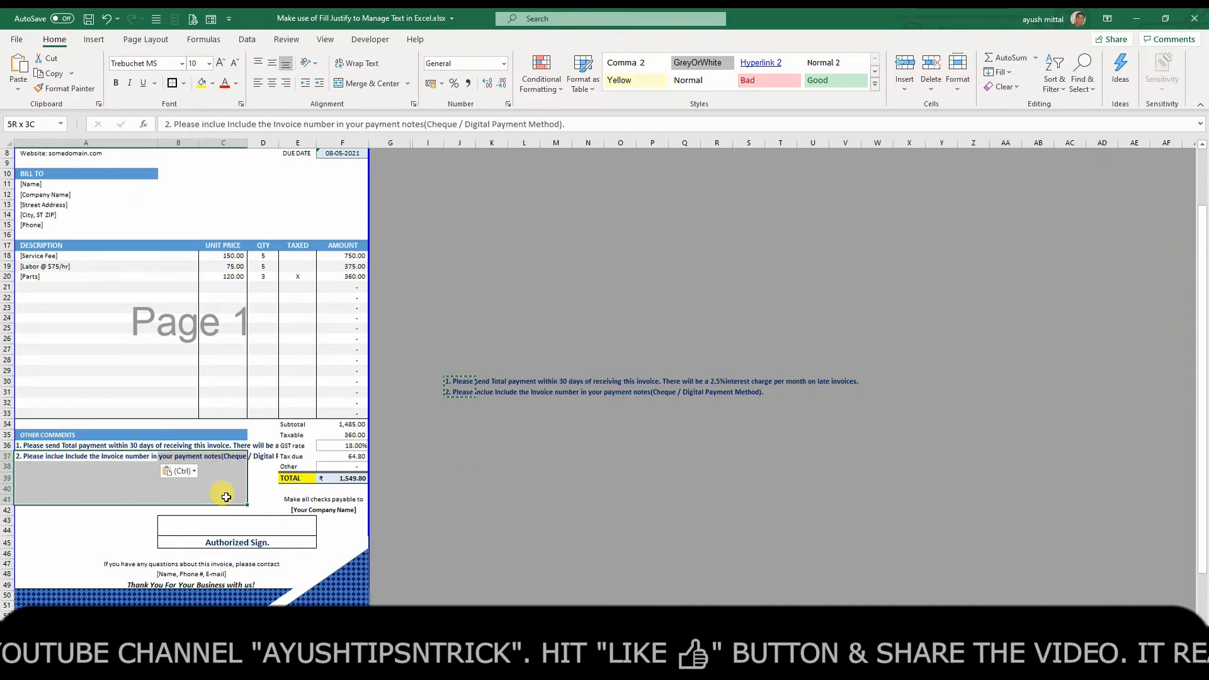
click(556, 509)
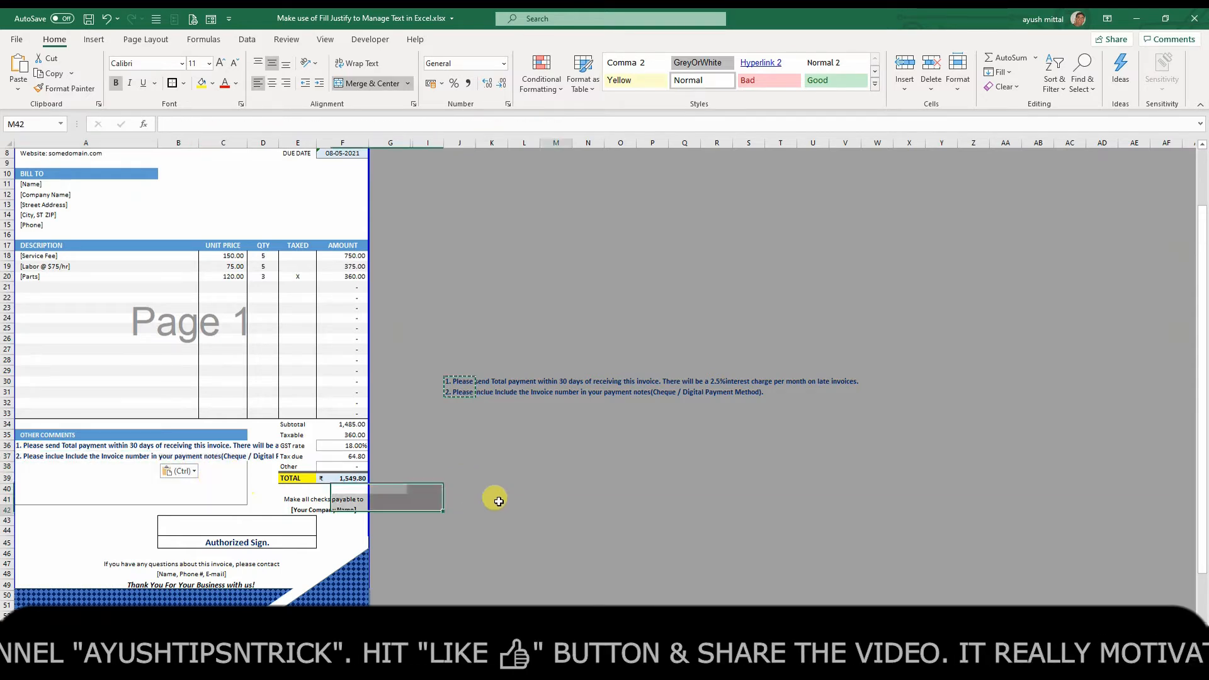
click(21, 447)
drag(21, 447, 217, 498)
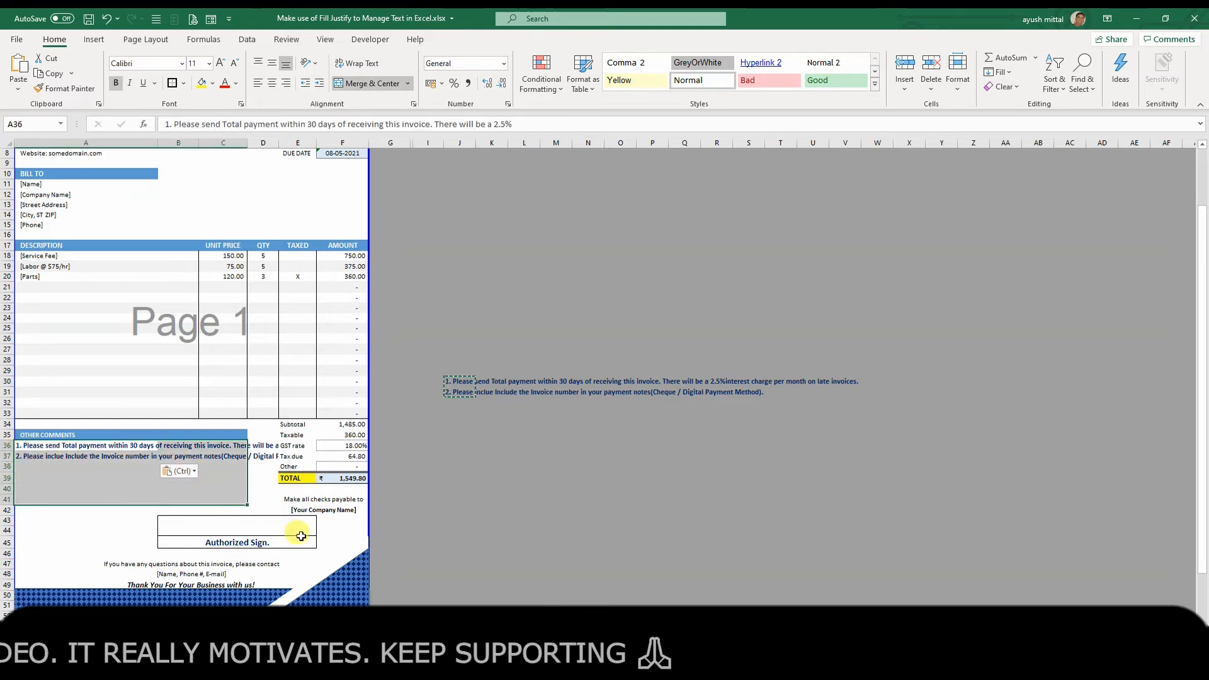
click(998, 72)
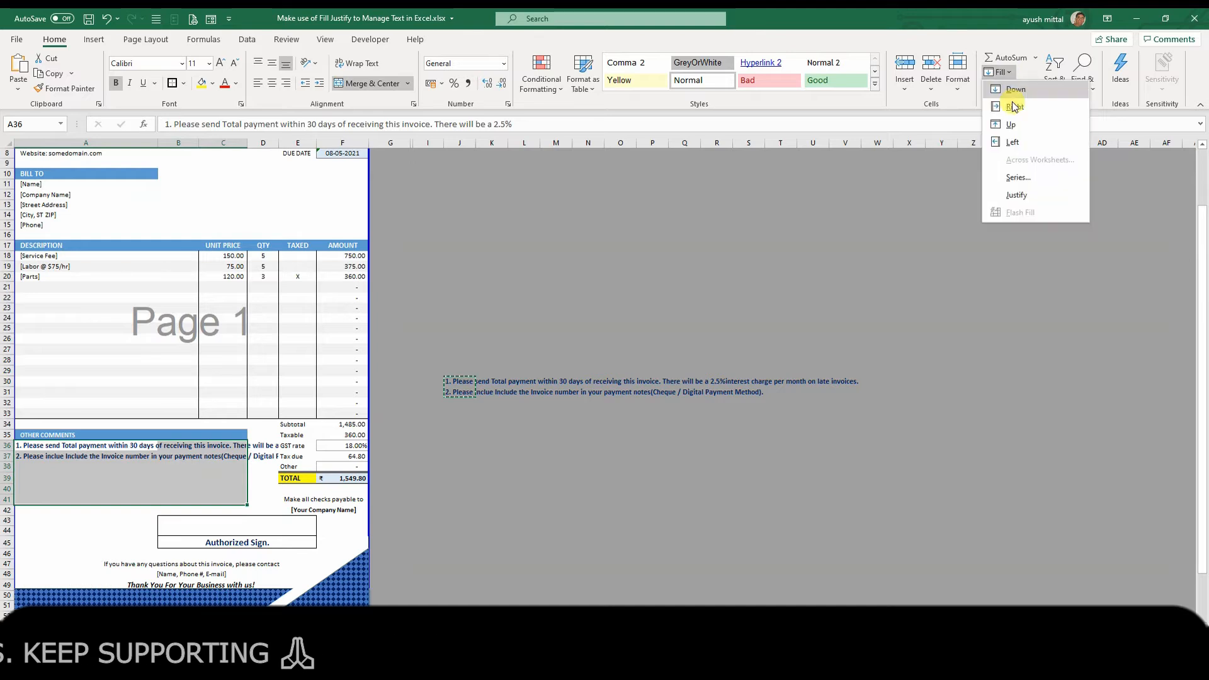
click(1020, 198)
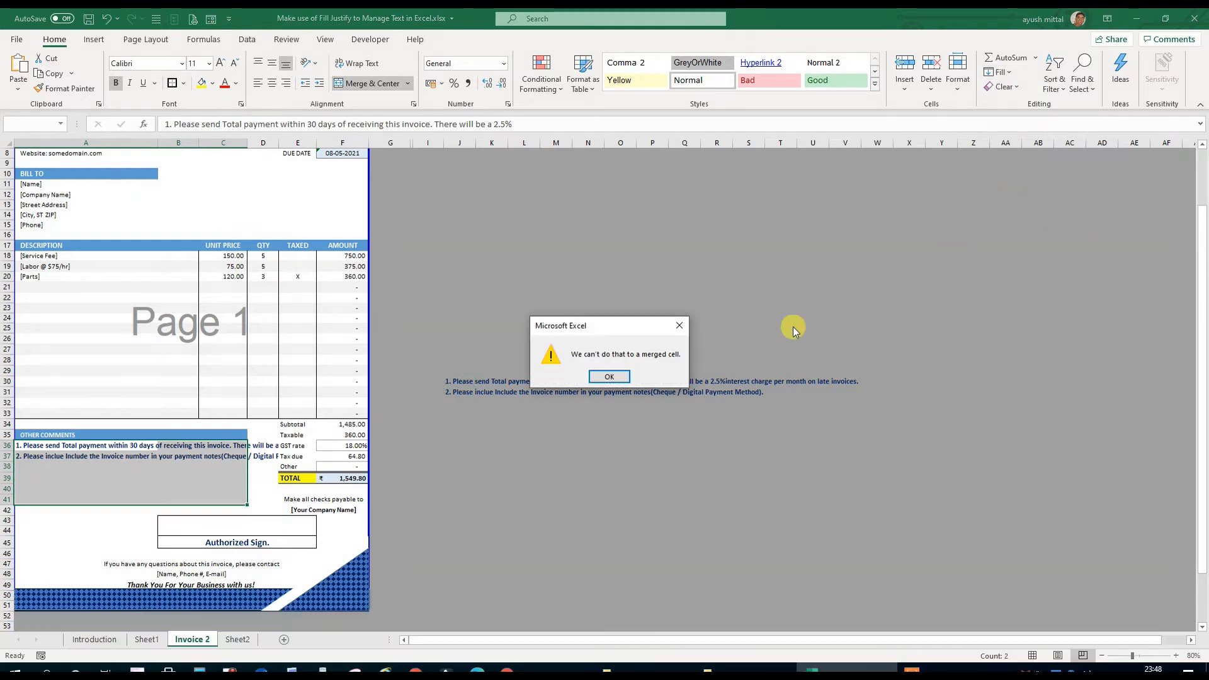
click(609, 378)
click(627, 476)
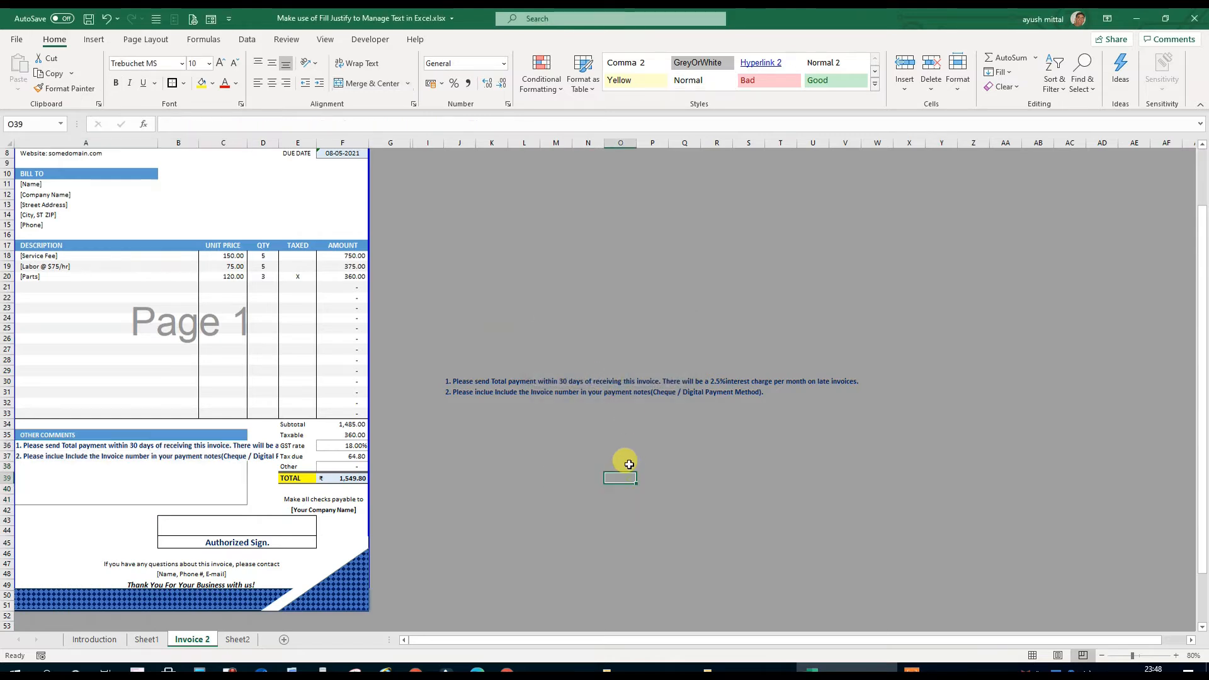
Unmerge the cells A41:C41 in the last row of the Other Comments box
click(50, 482)
click(148, 497)
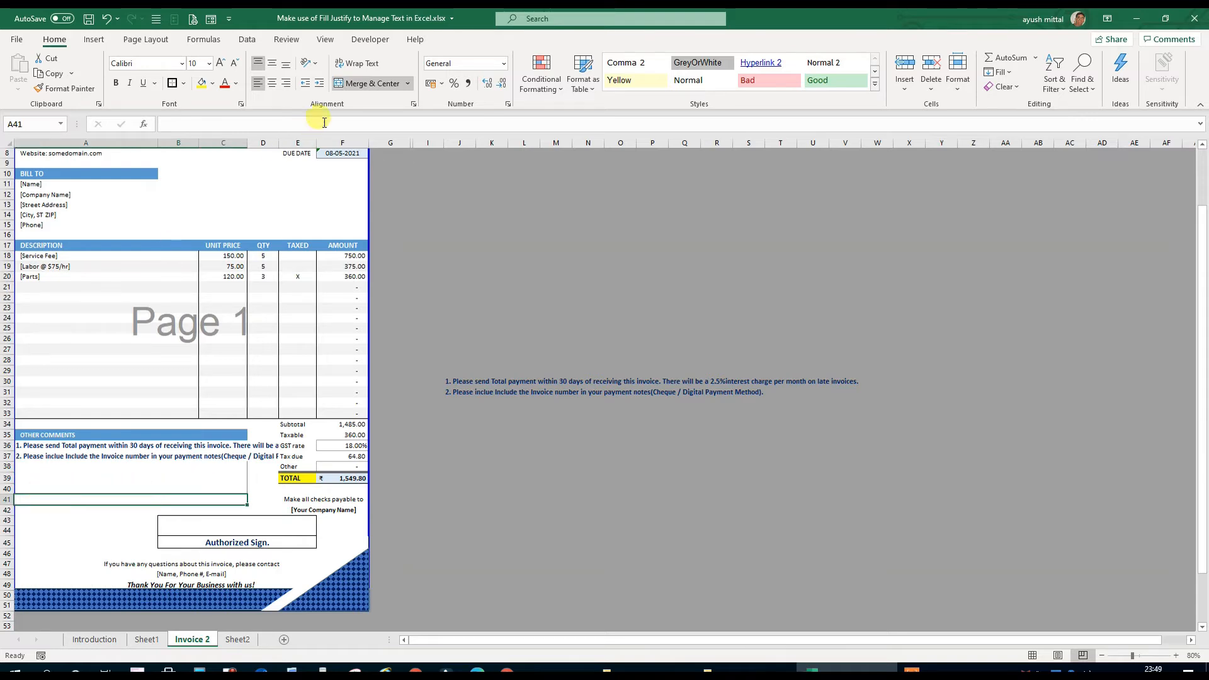
click(346, 86)
click(493, 296)
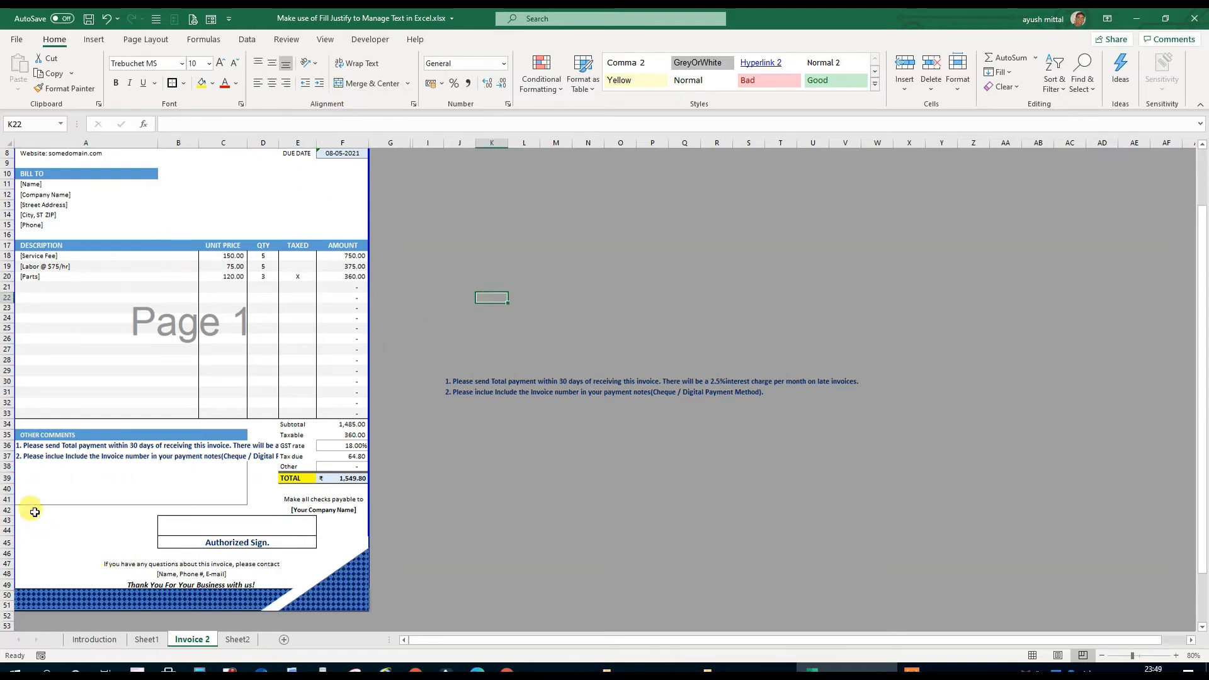
click(35, 489)
click(37, 477)
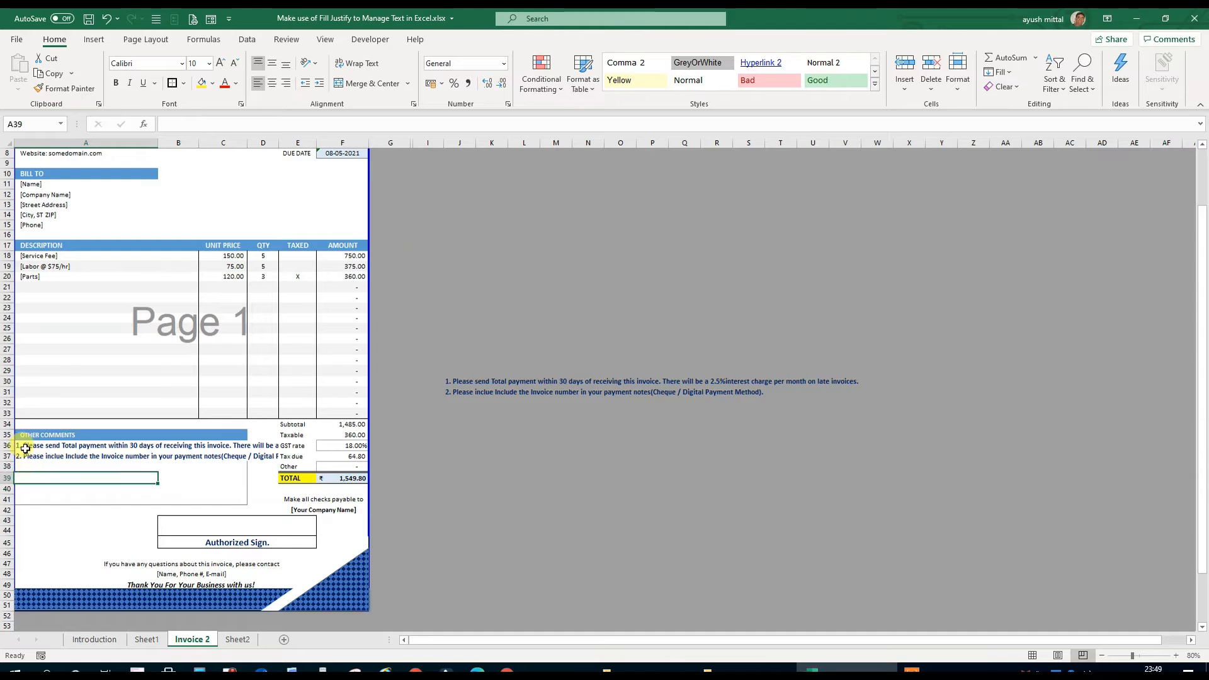
Try Fill Justify on both payment notes across A36:C41, check how the lines break, and undo it
drag(25, 449, 223, 495)
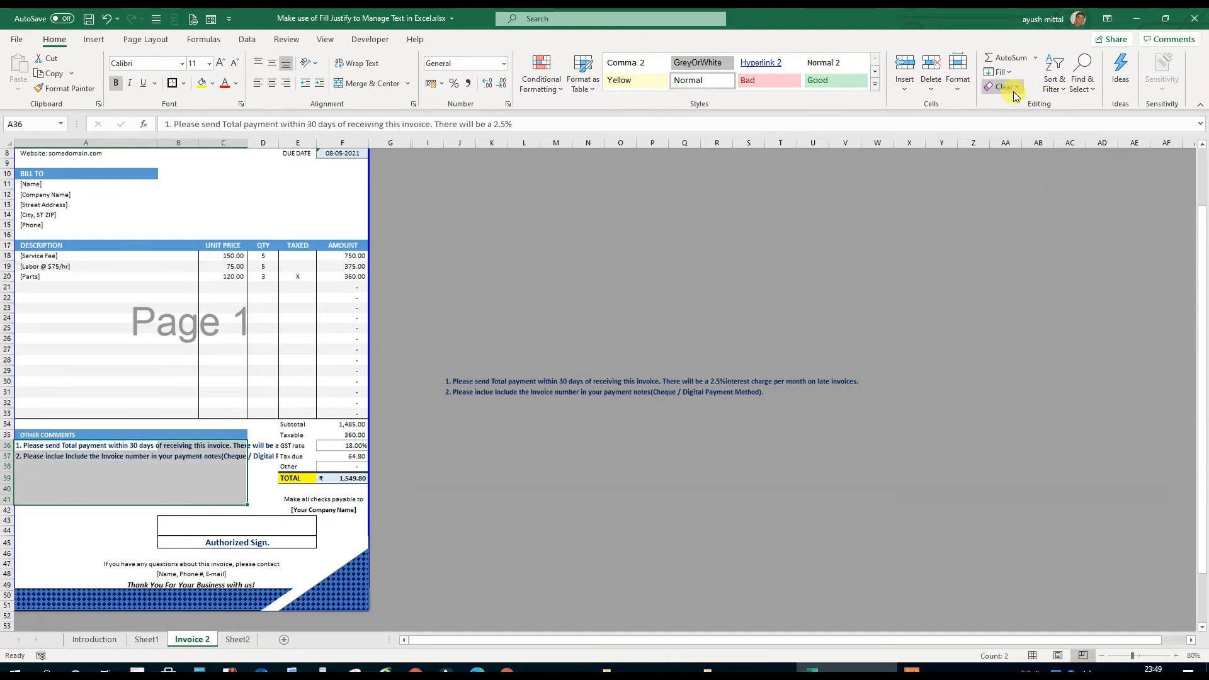
click(1004, 73)
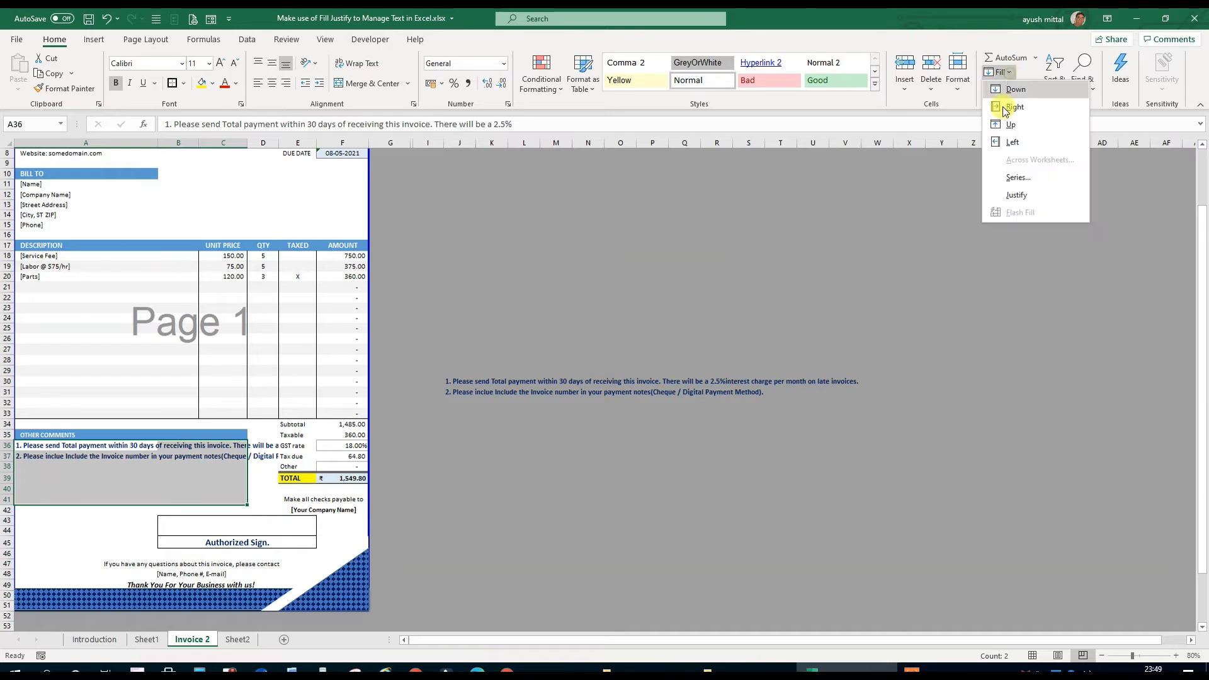
click(1003, 195)
click(586, 413)
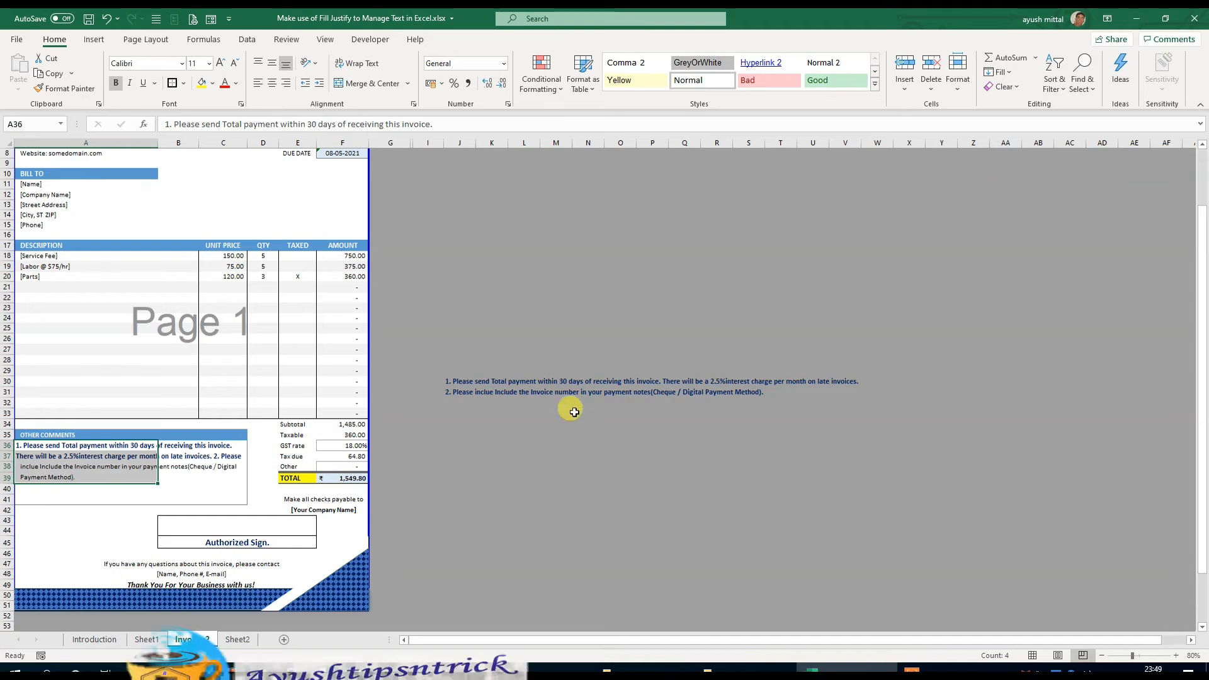
drag(22, 445, 27, 476)
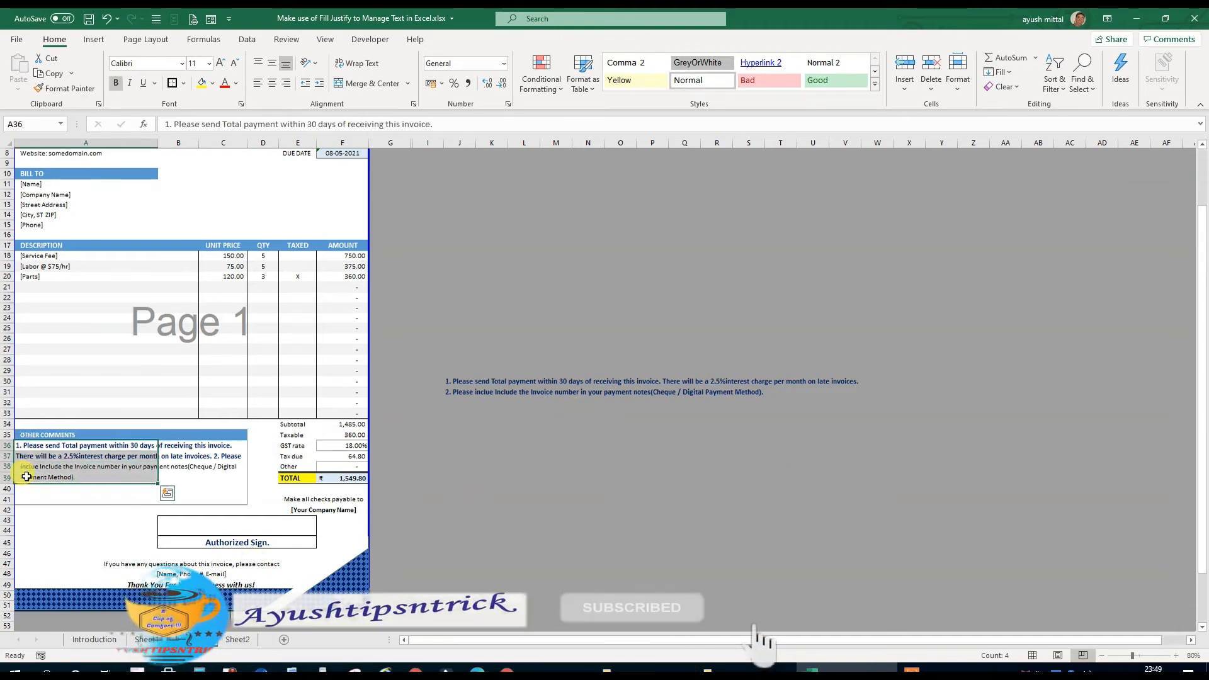
click(459, 509)
click(222, 459)
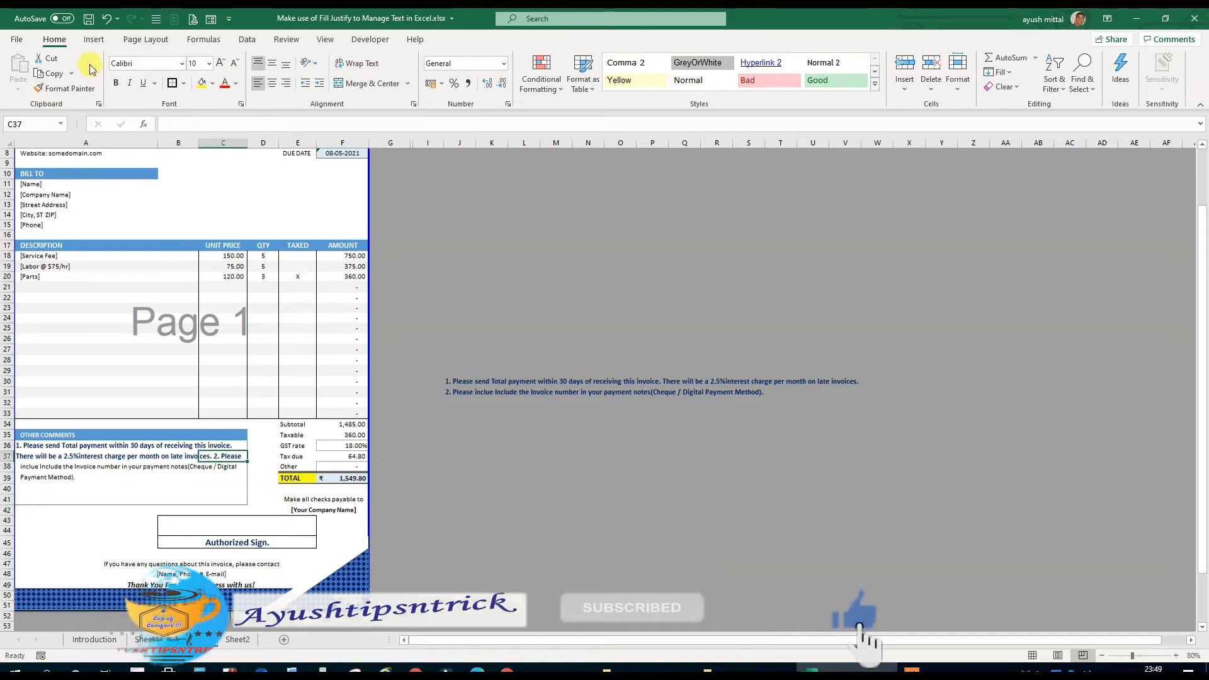
click(107, 20)
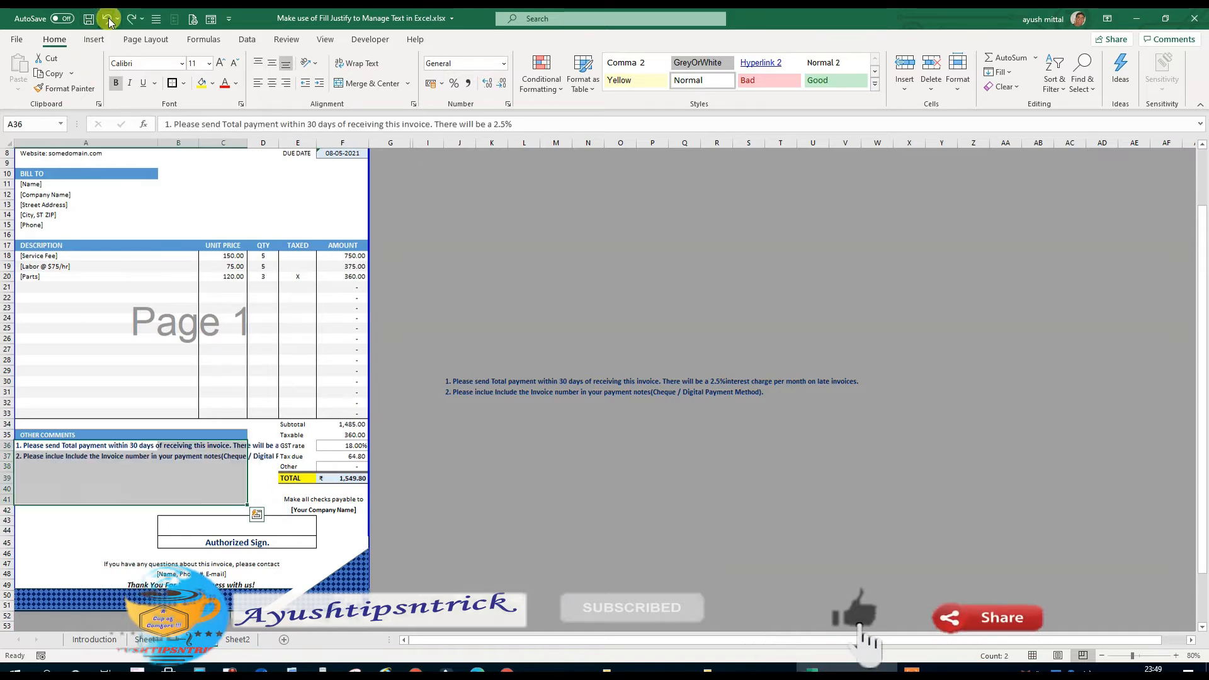
click(448, 499)
Move the second payment note from A37 down to A38 so a blank row separates the two notes
click(24, 470)
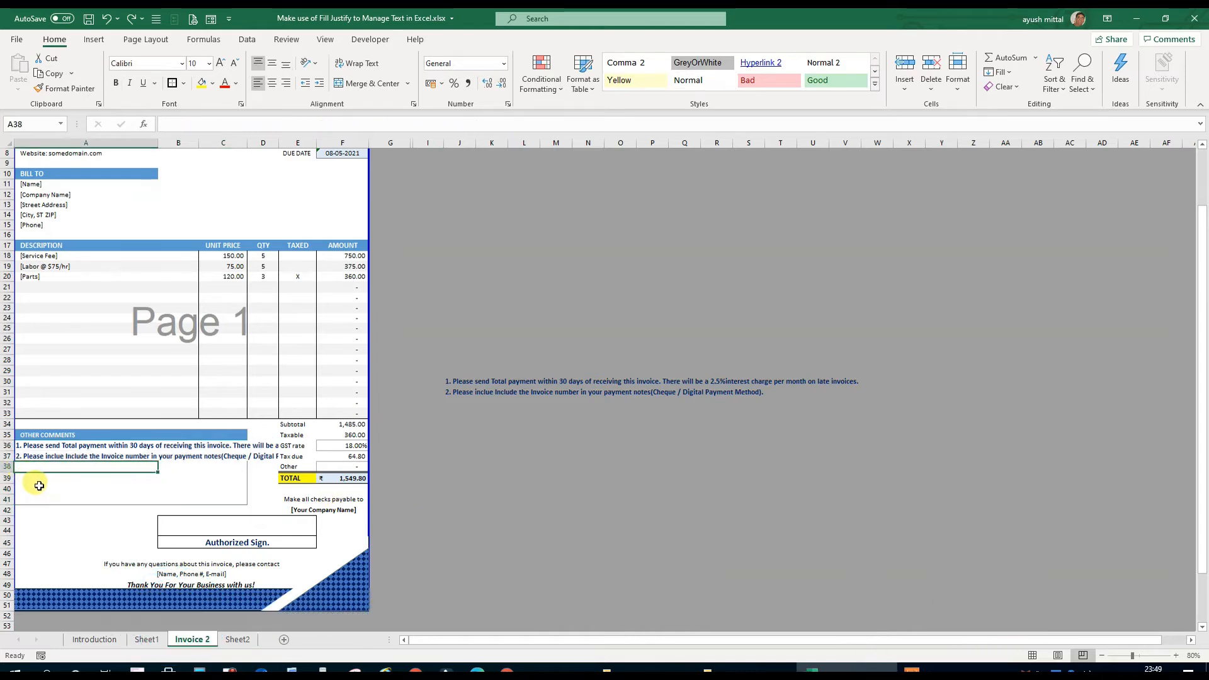
click(33, 486)
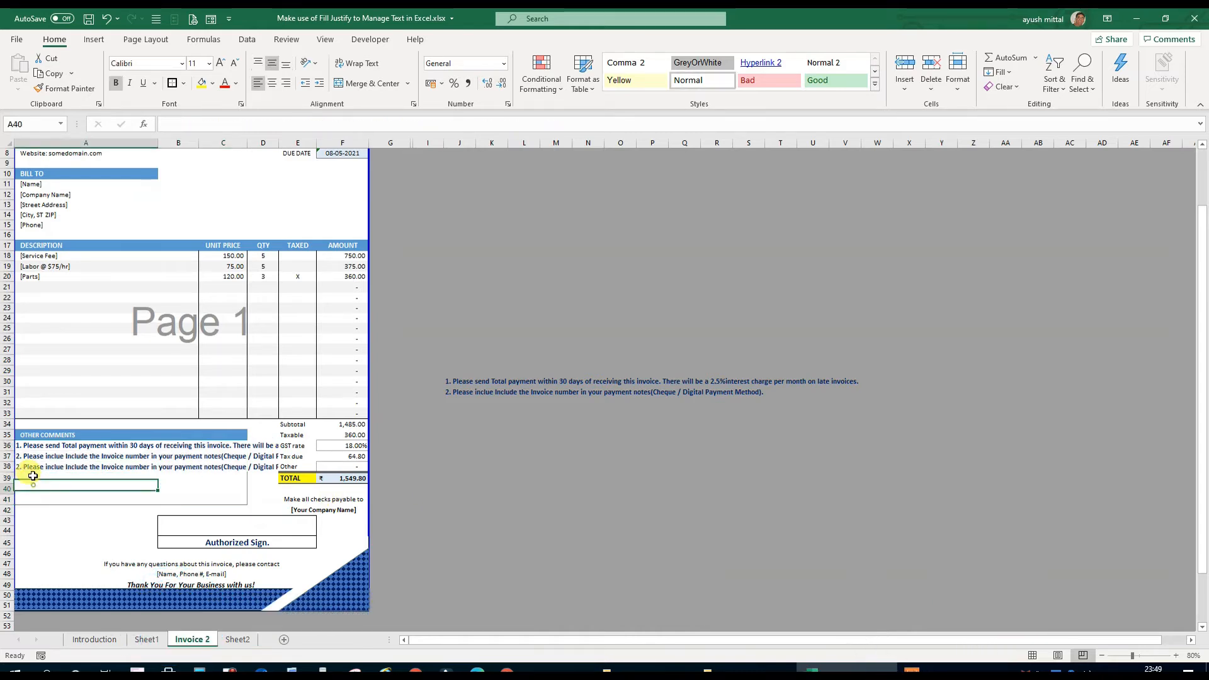
click(28, 458)
click(486, 520)
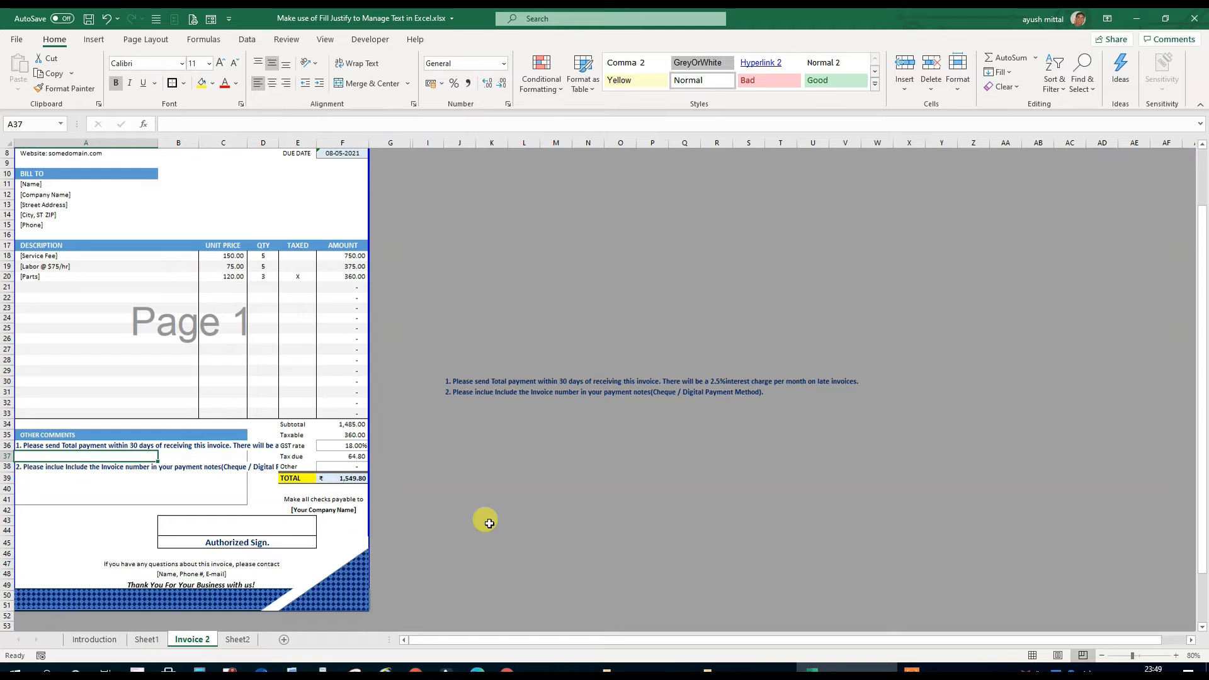
Apply Fill Justify to the separated payment notes across A36:C41 of the Other Comments box
click(24, 445)
drag(24, 445, 213, 496)
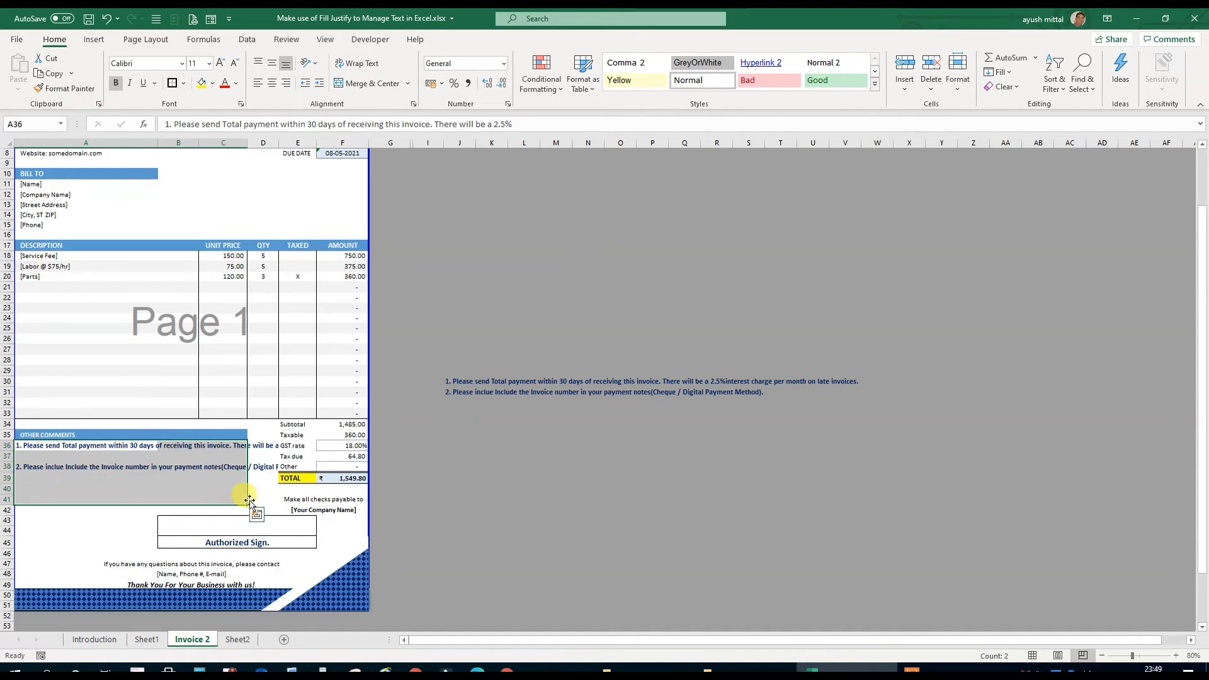
click(1006, 75)
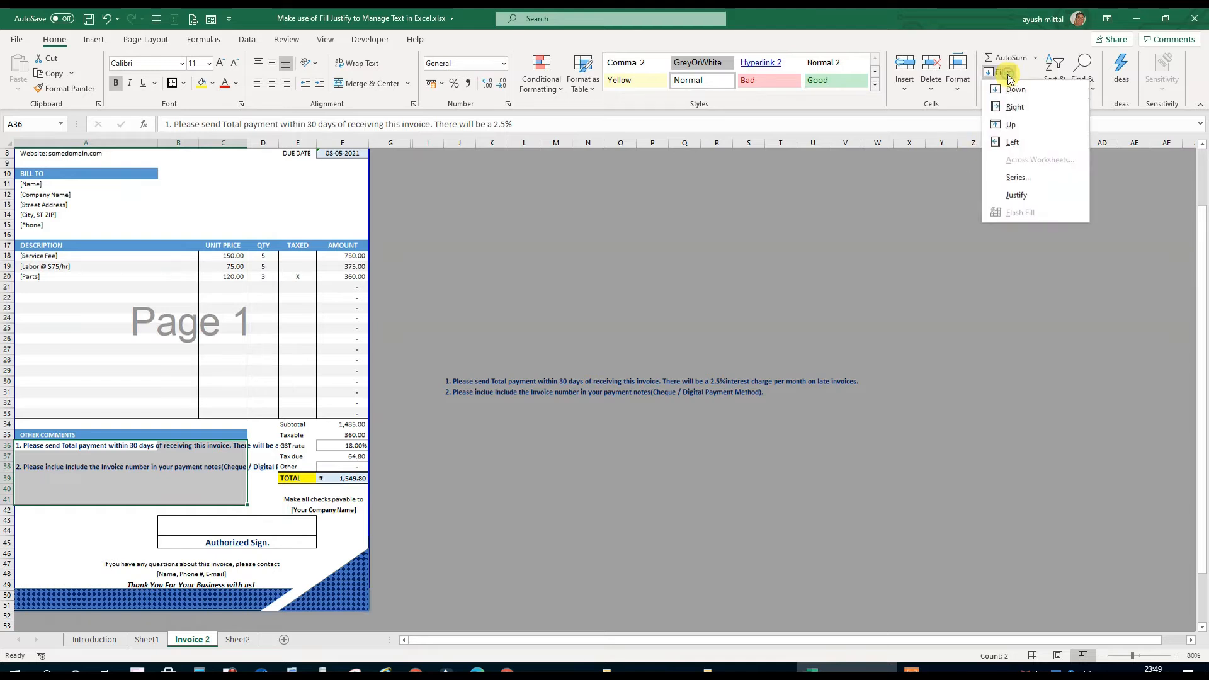
click(1009, 196)
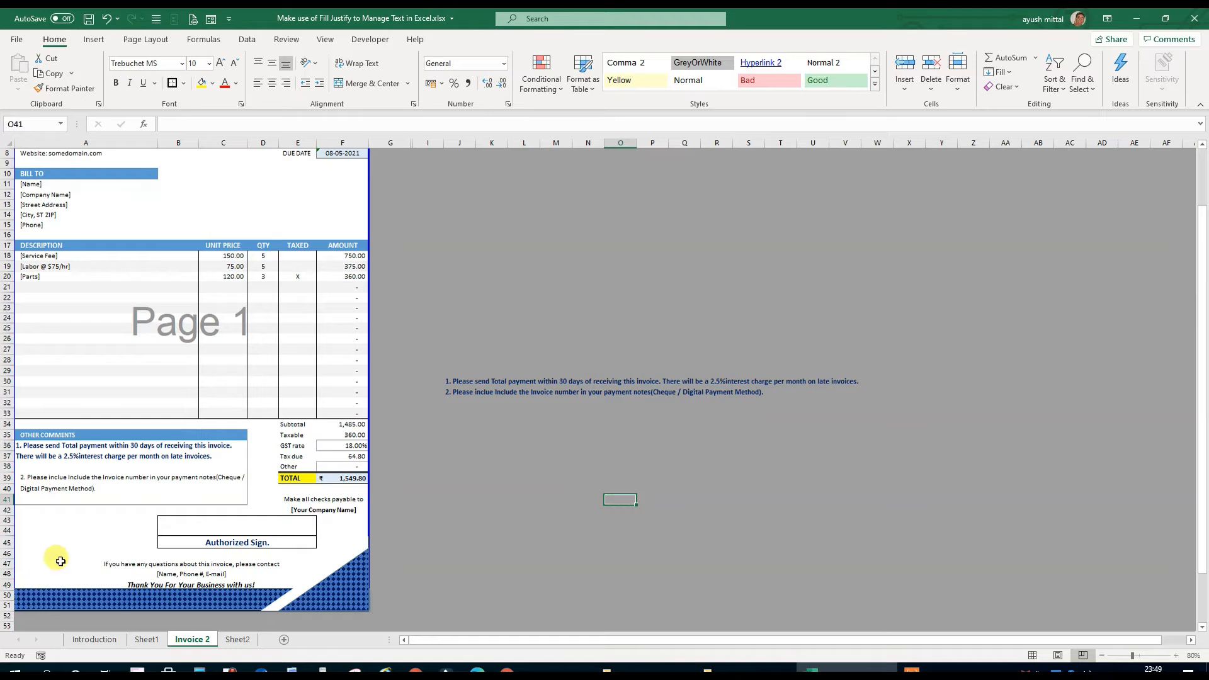
Copy the bold blue formatting of the first note in A36 onto both lines of the second note in A39:A40
click(30, 455)
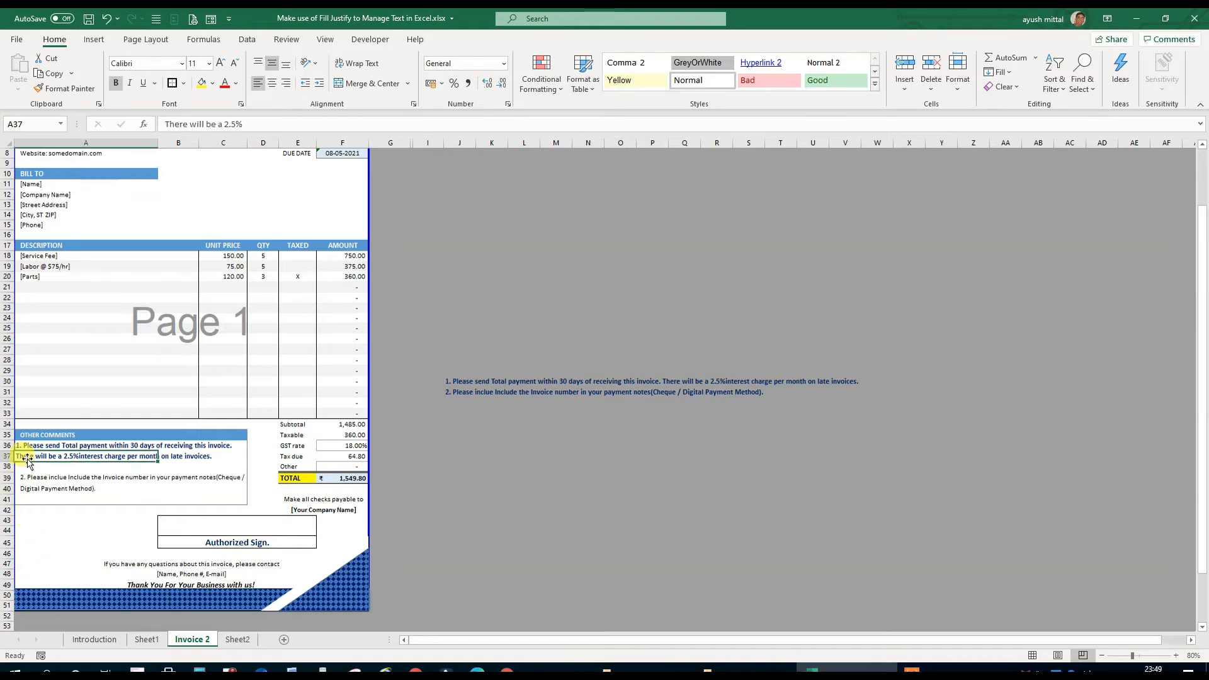
click(22, 447)
click(66, 88)
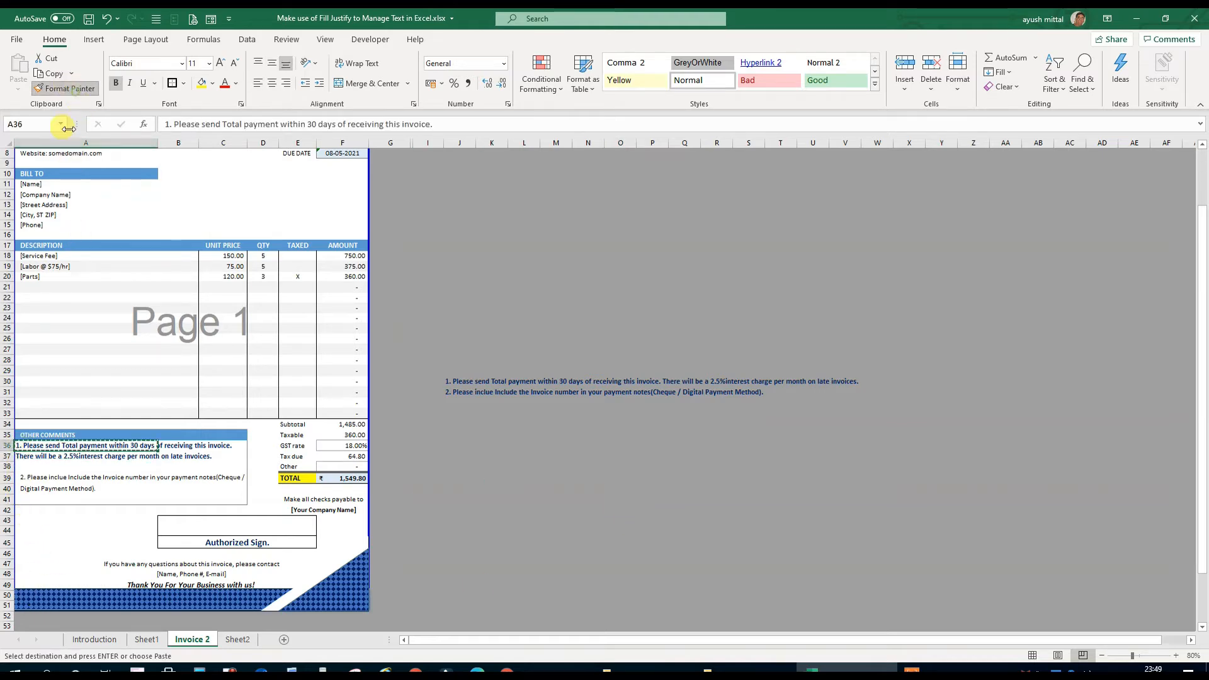
click(27, 480)
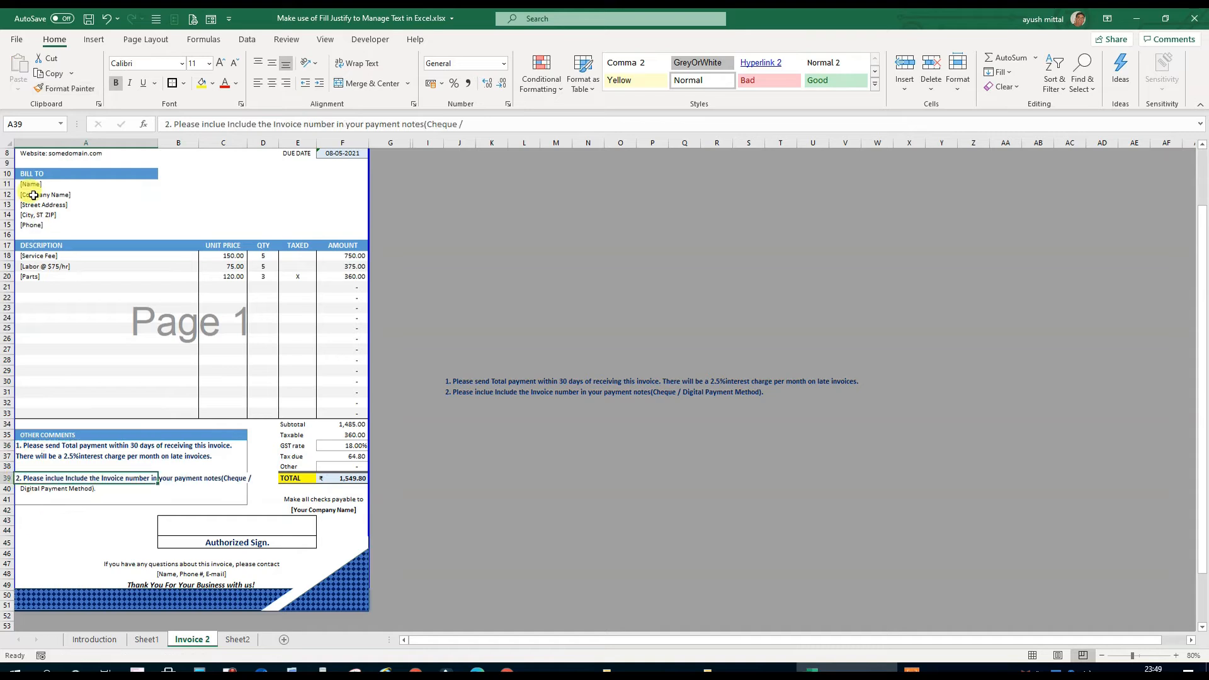
click(50, 88)
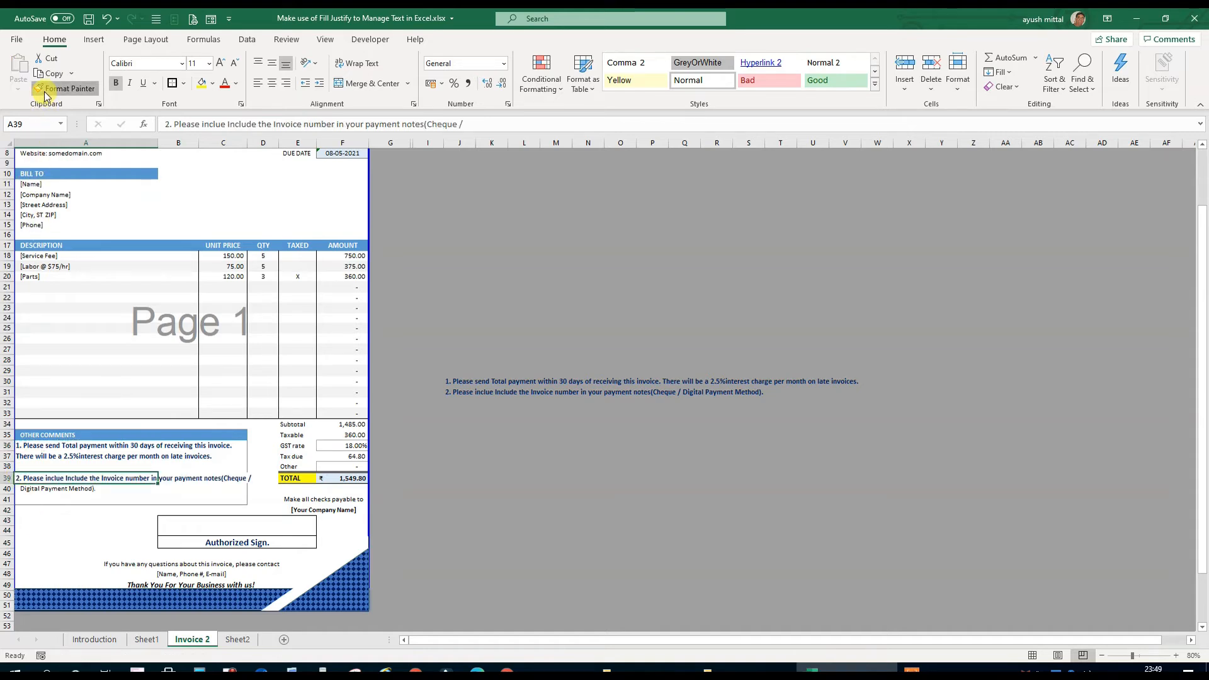
click(38, 488)
click(548, 500)
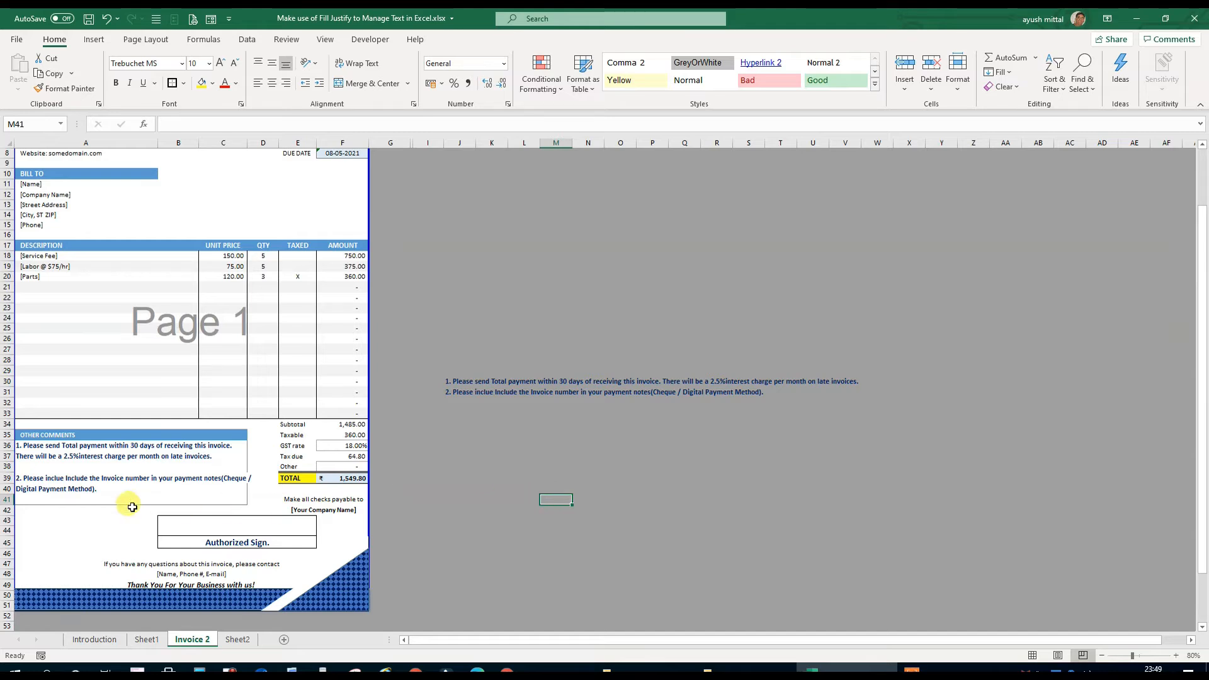
Reflow the second payment note by applying Fill Justify across A39:D40
click(28, 479)
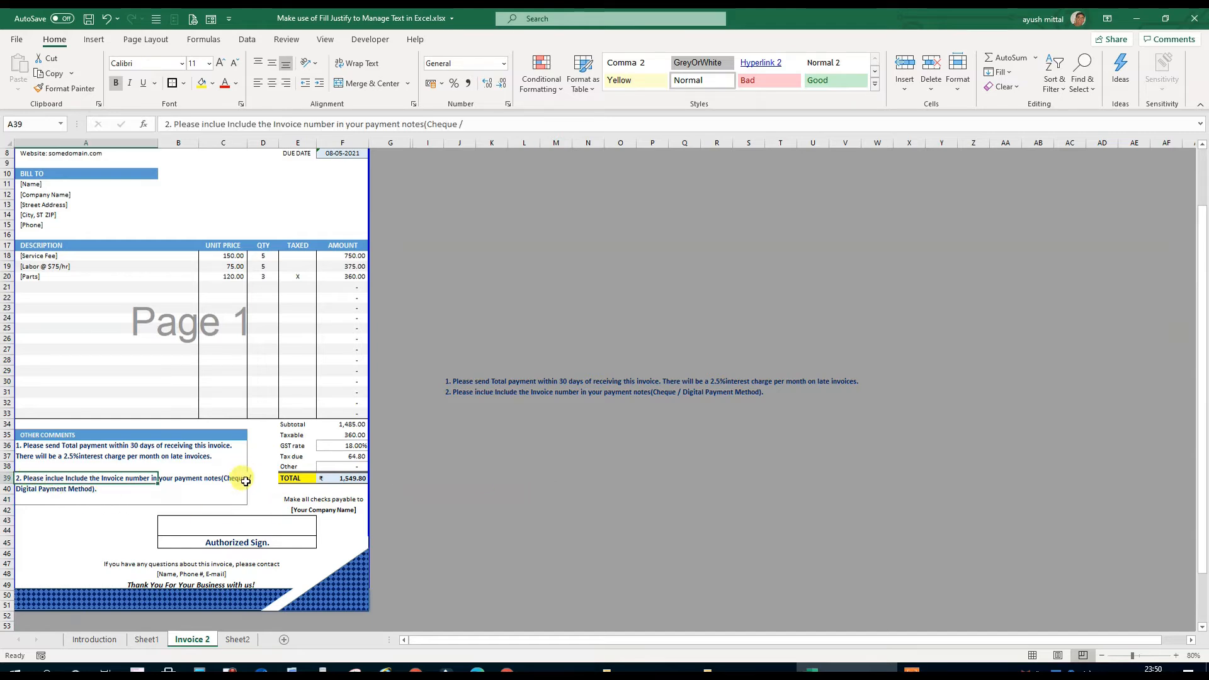
click(1175, 657)
click(1175, 657)
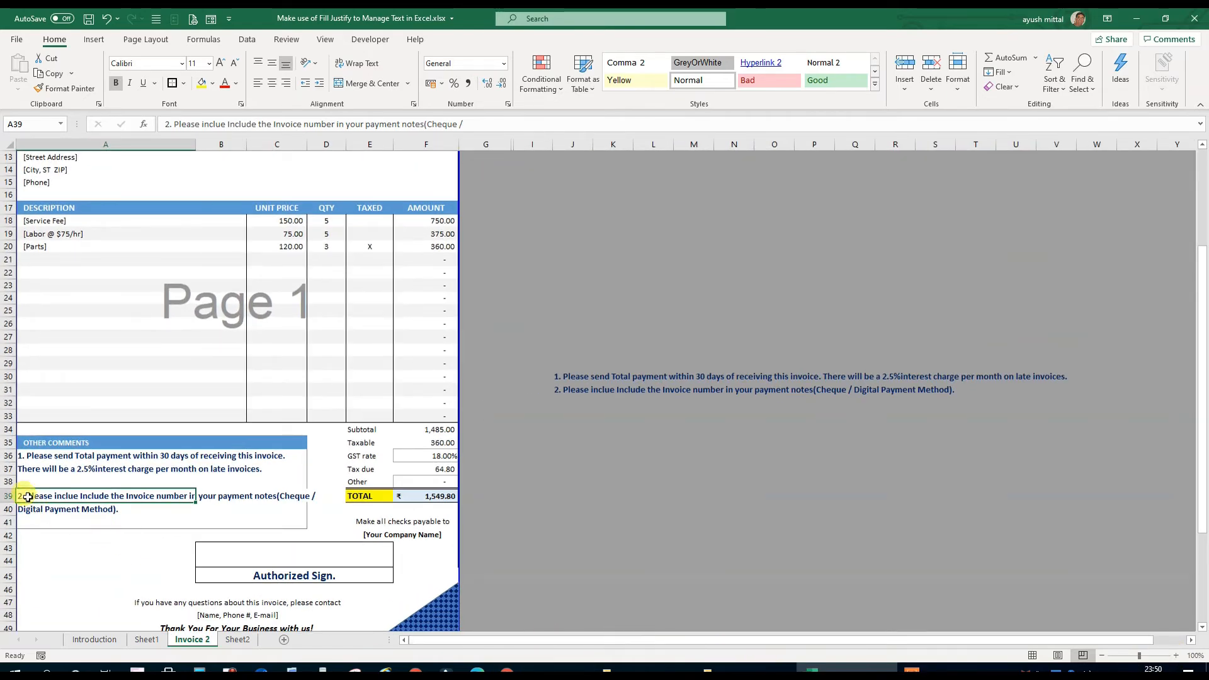
drag(28, 497, 322, 507)
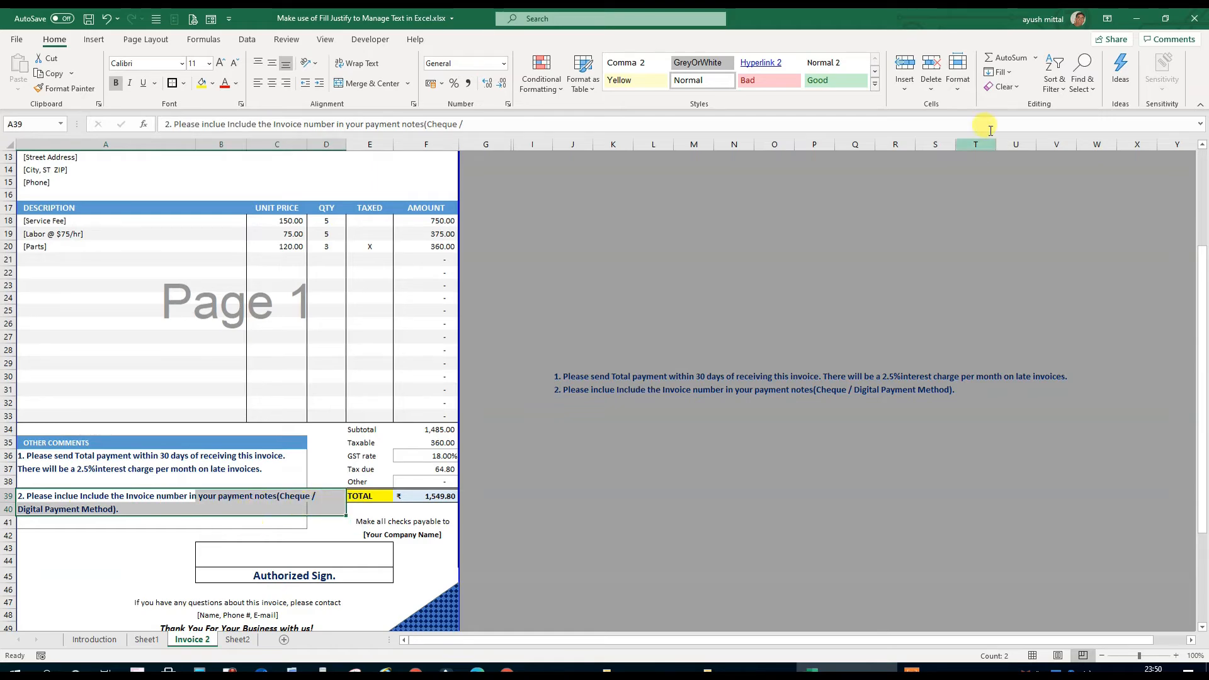
click(1012, 77)
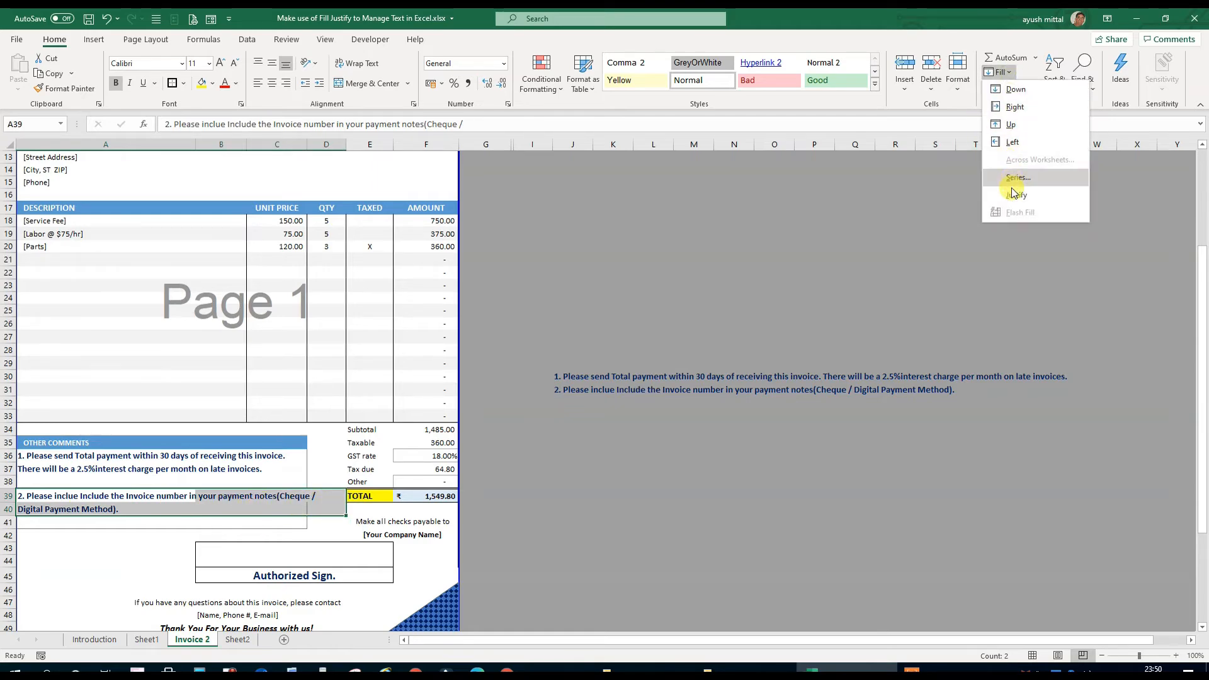
click(1007, 186)
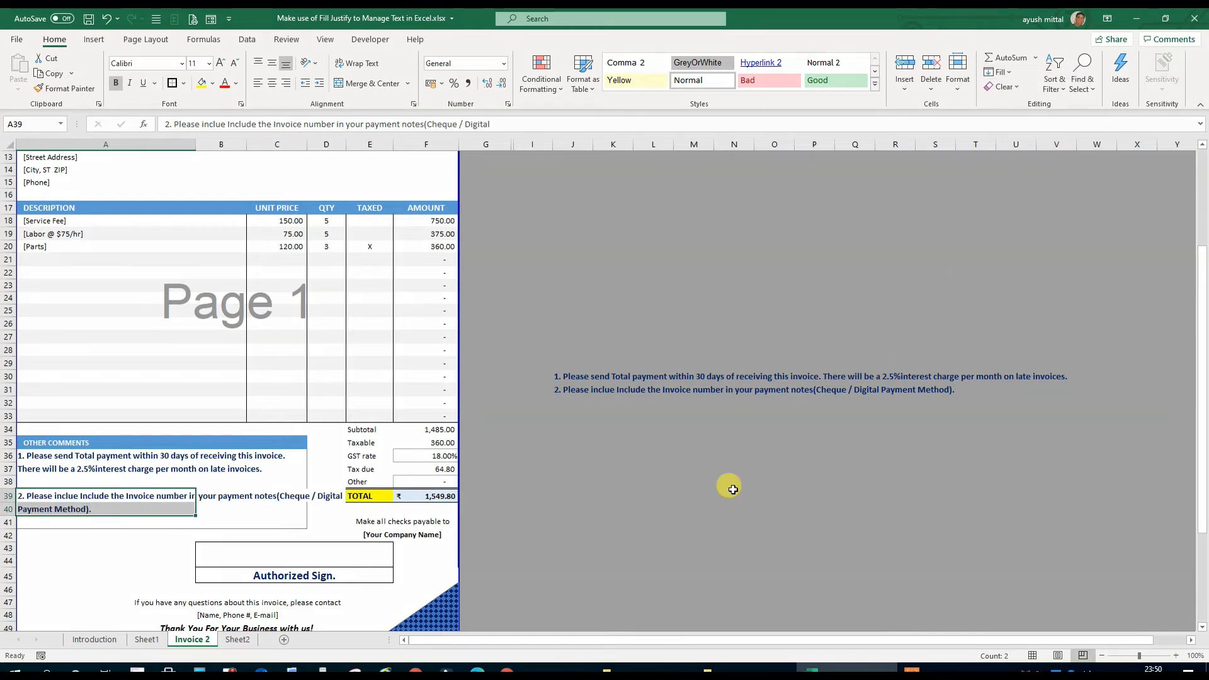
Apply Fill Justify to the second payment note in A39:A40, allowing its text to extend below the selected range
click(998, 72)
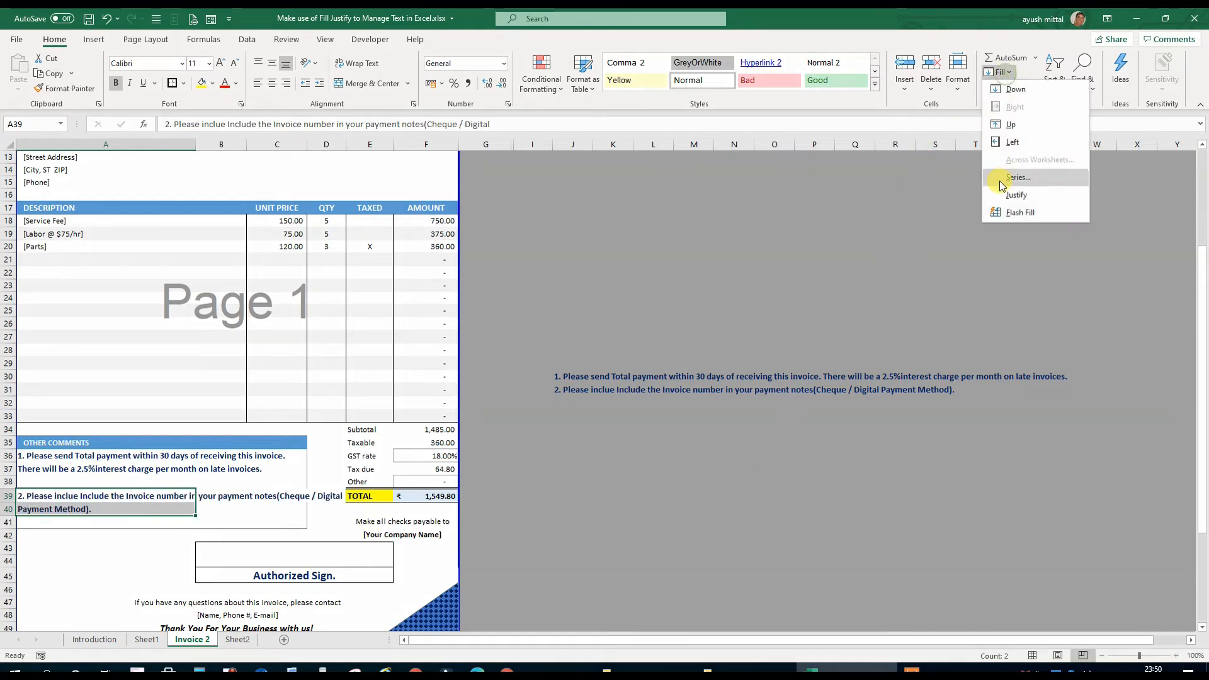
click(1002, 195)
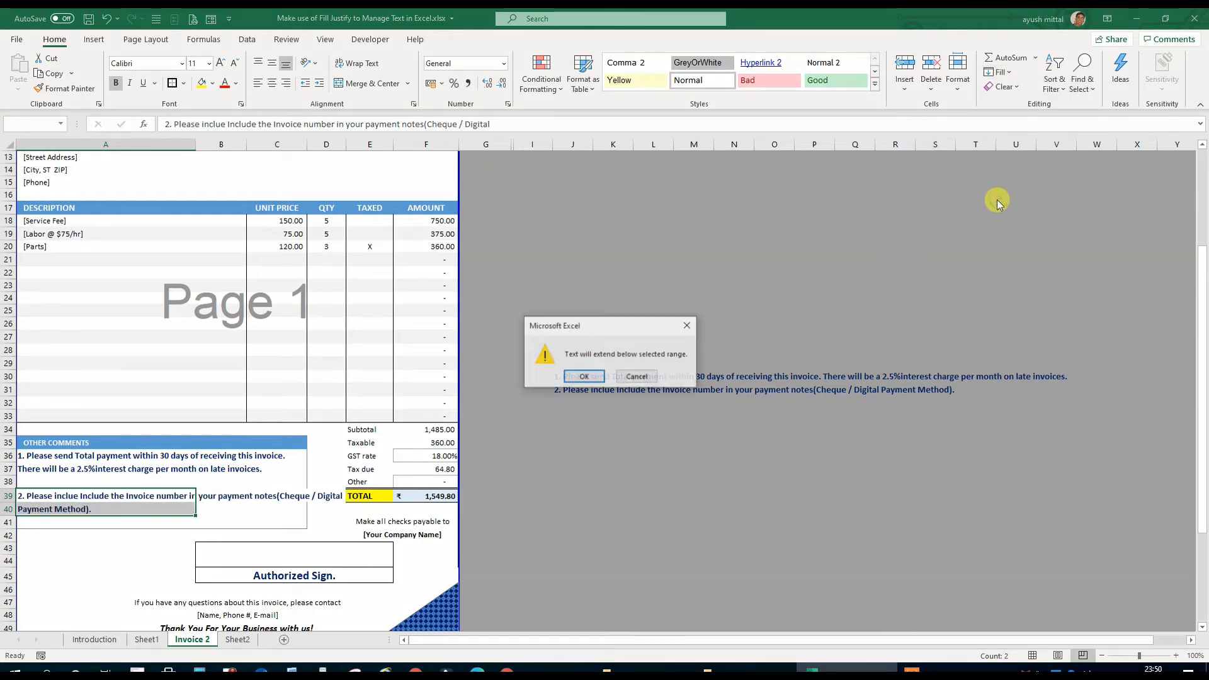
click(584, 376)
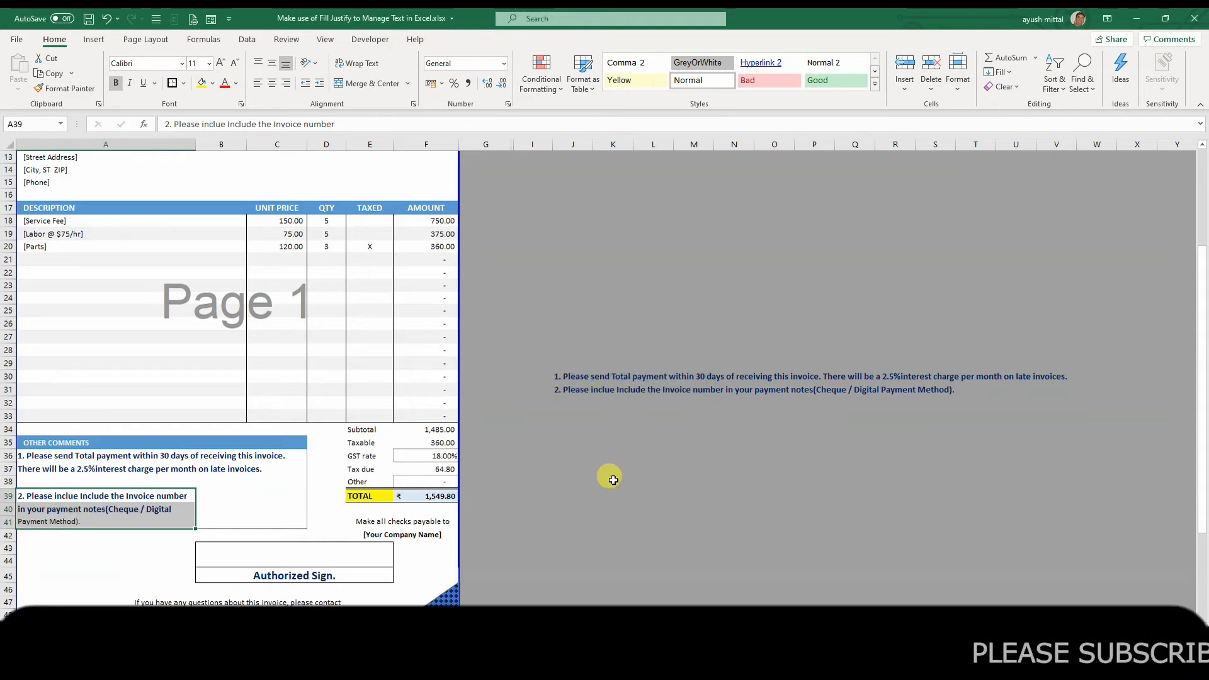
click(612, 494)
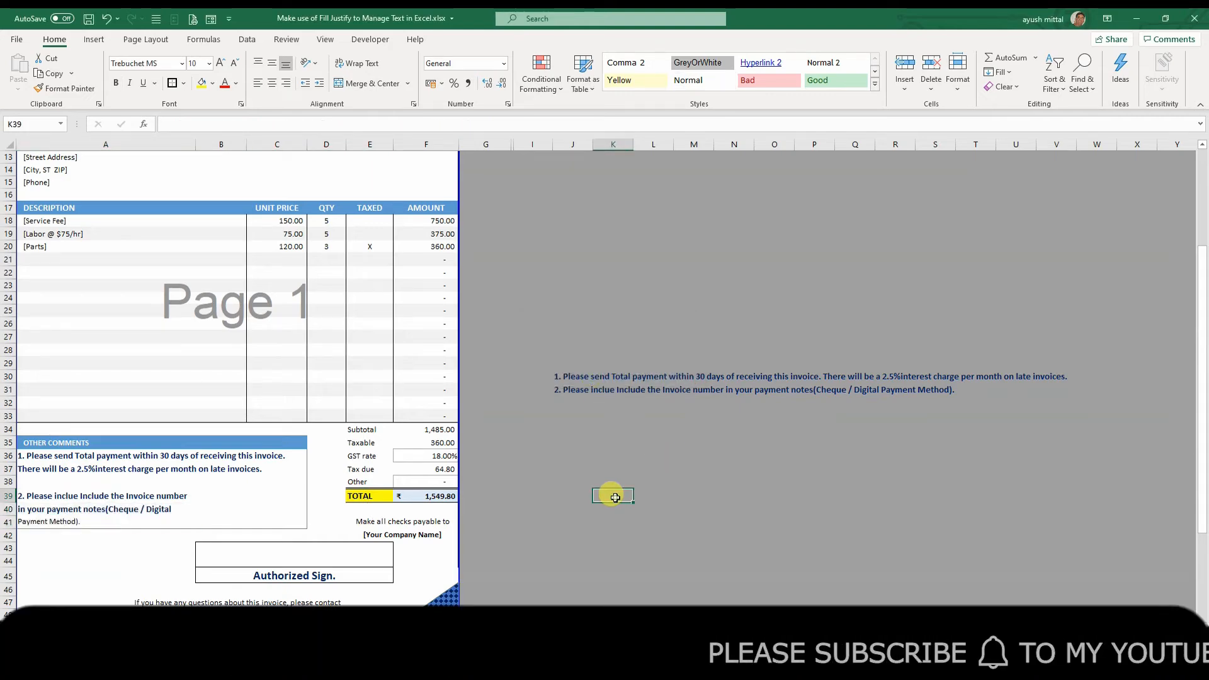
Reflow the second payment note to the width of the Other Comments box by applying Fill Justify across A39:C41
click(90, 512)
click(55, 520)
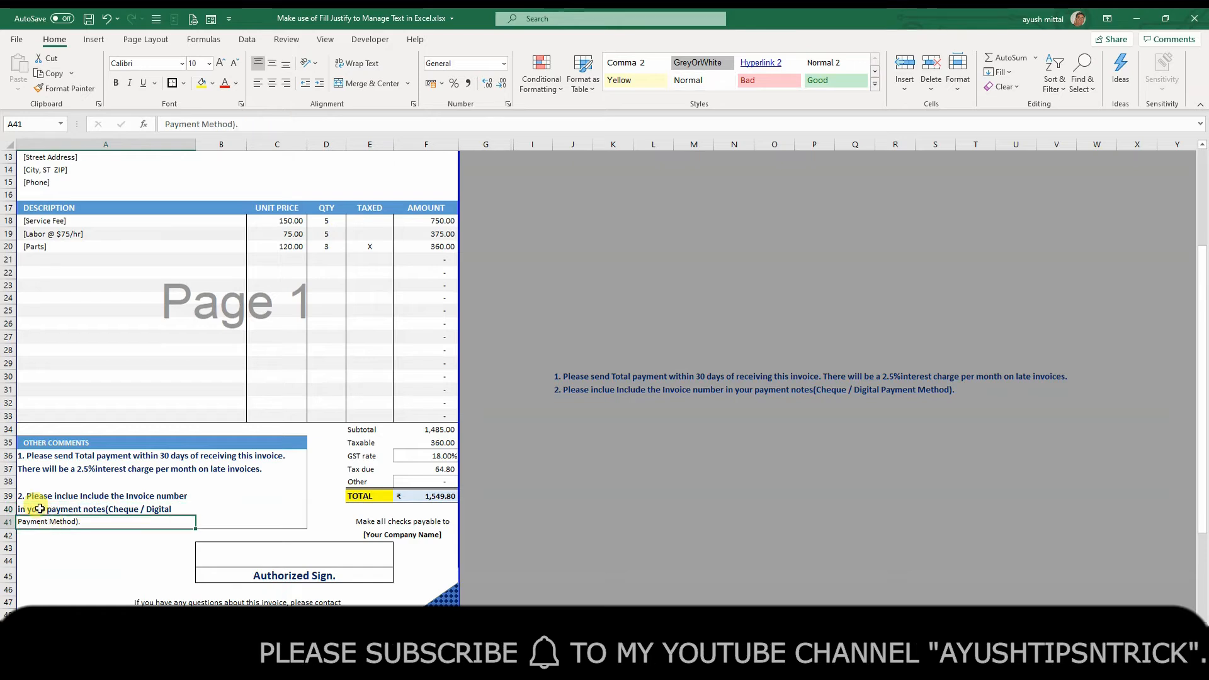
drag(30, 498, 32, 521)
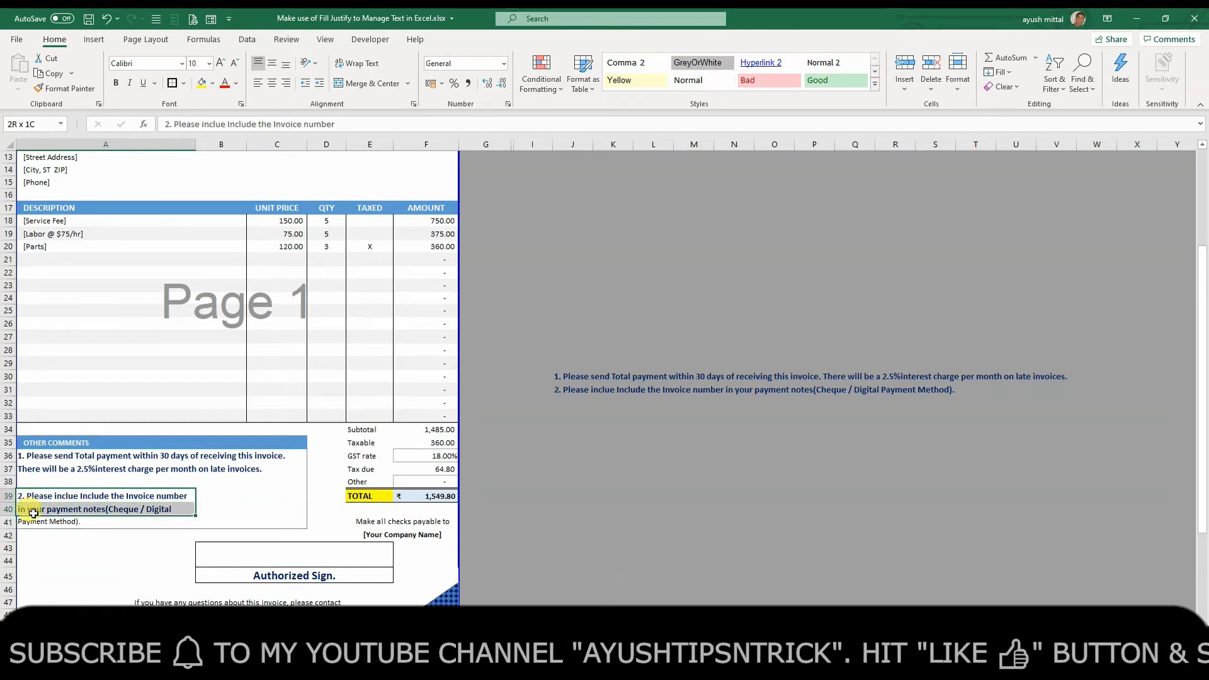
drag(163, 516, 264, 510)
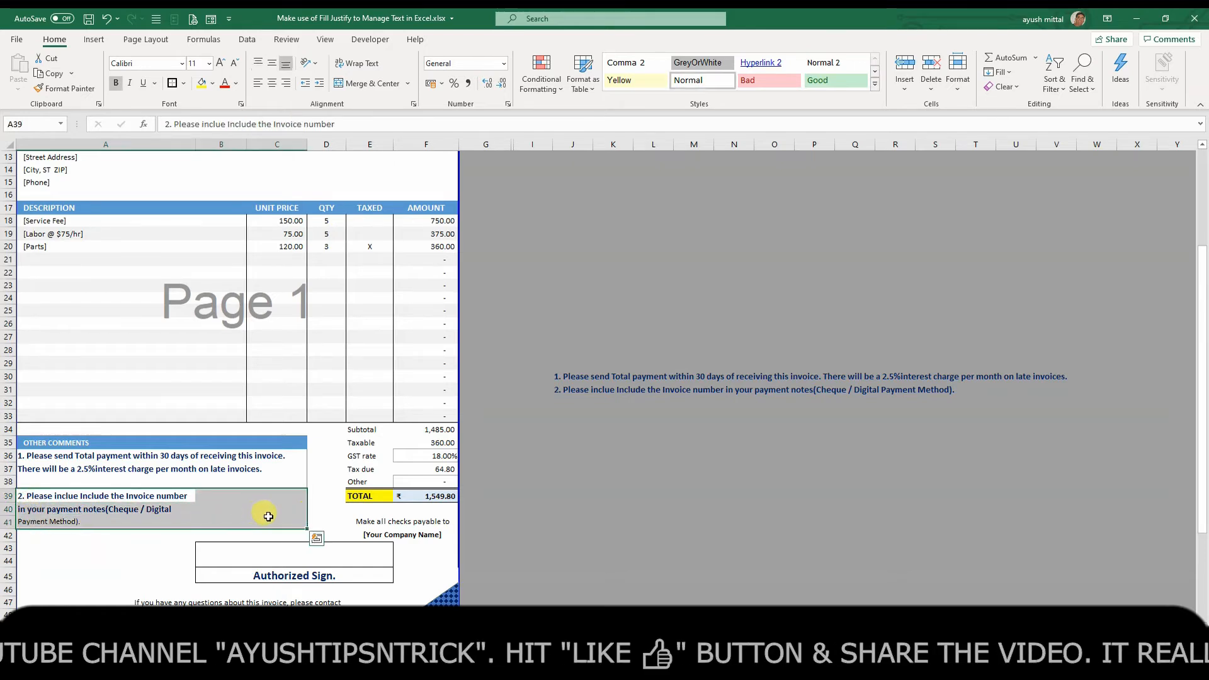
click(999, 72)
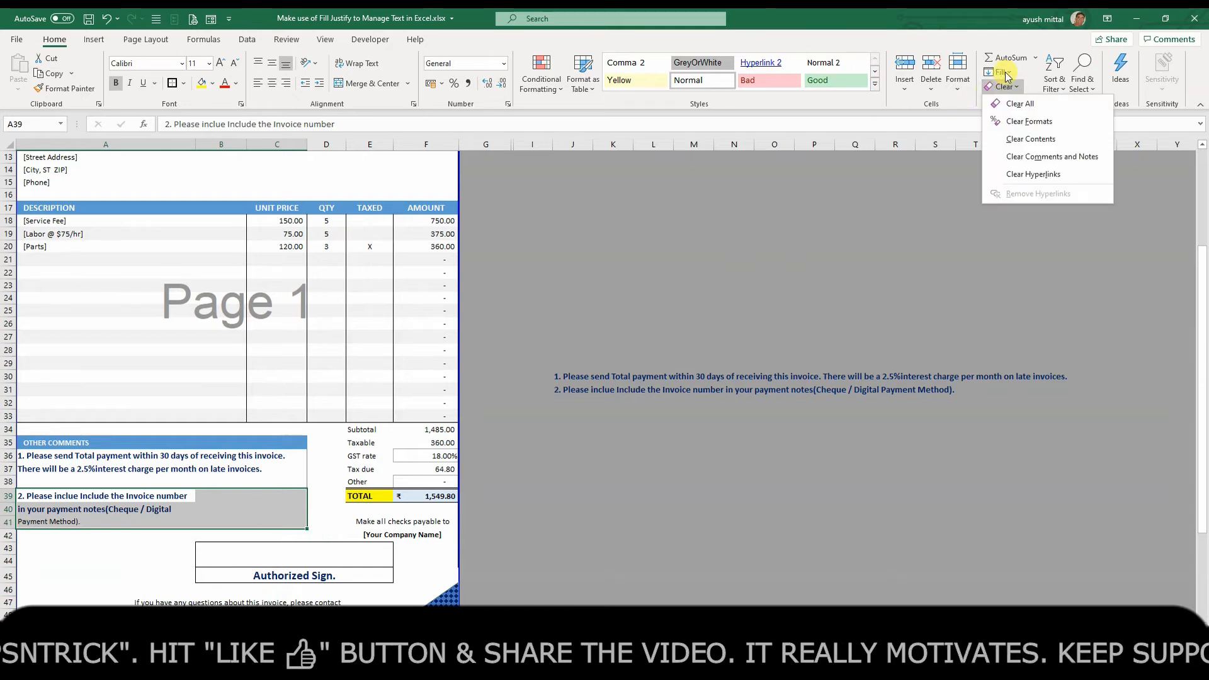
click(760, 378)
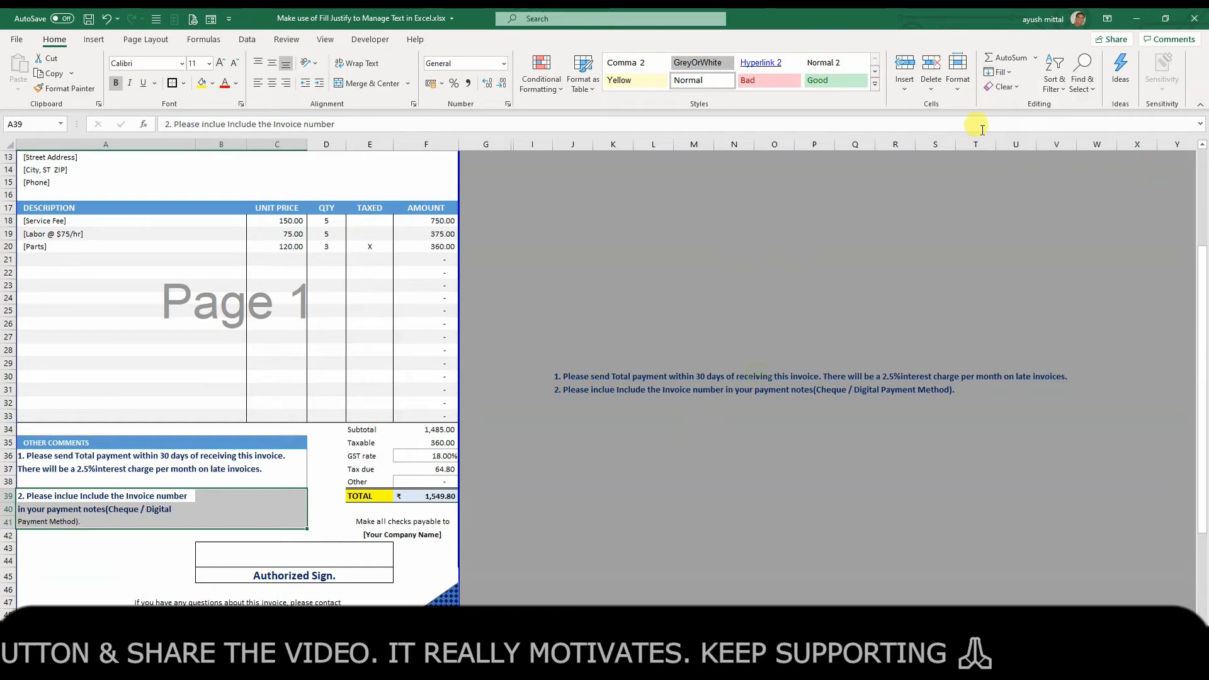
click(1000, 72)
click(1001, 191)
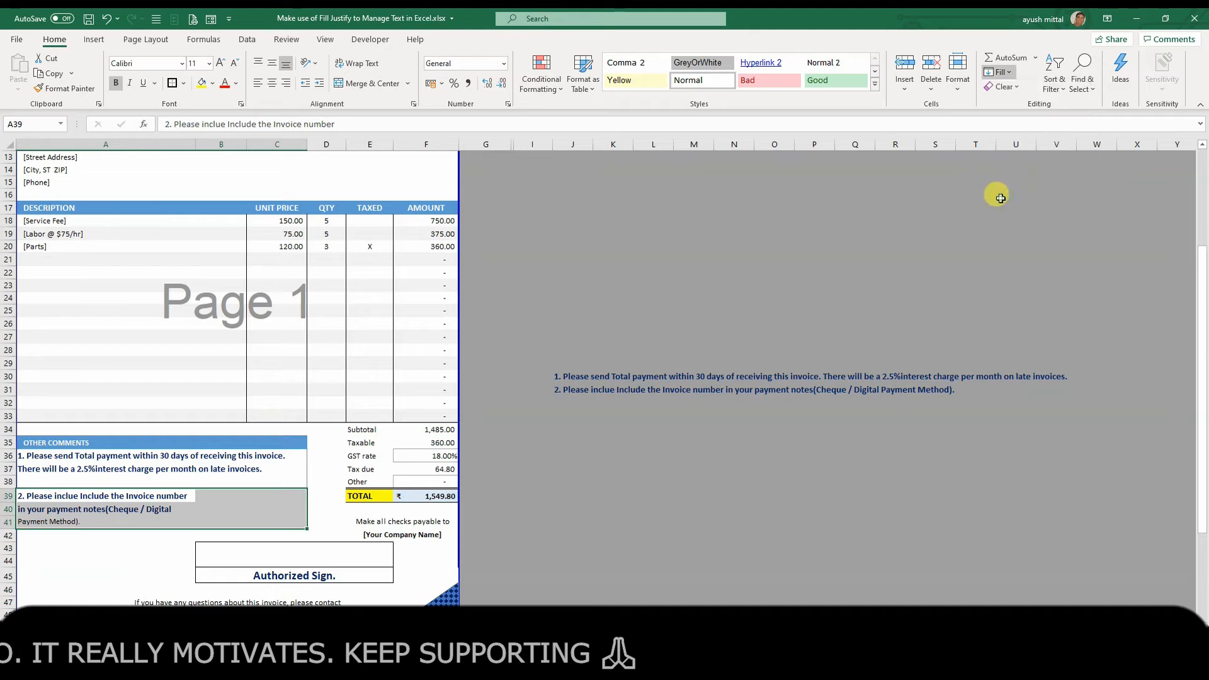
click(613, 496)
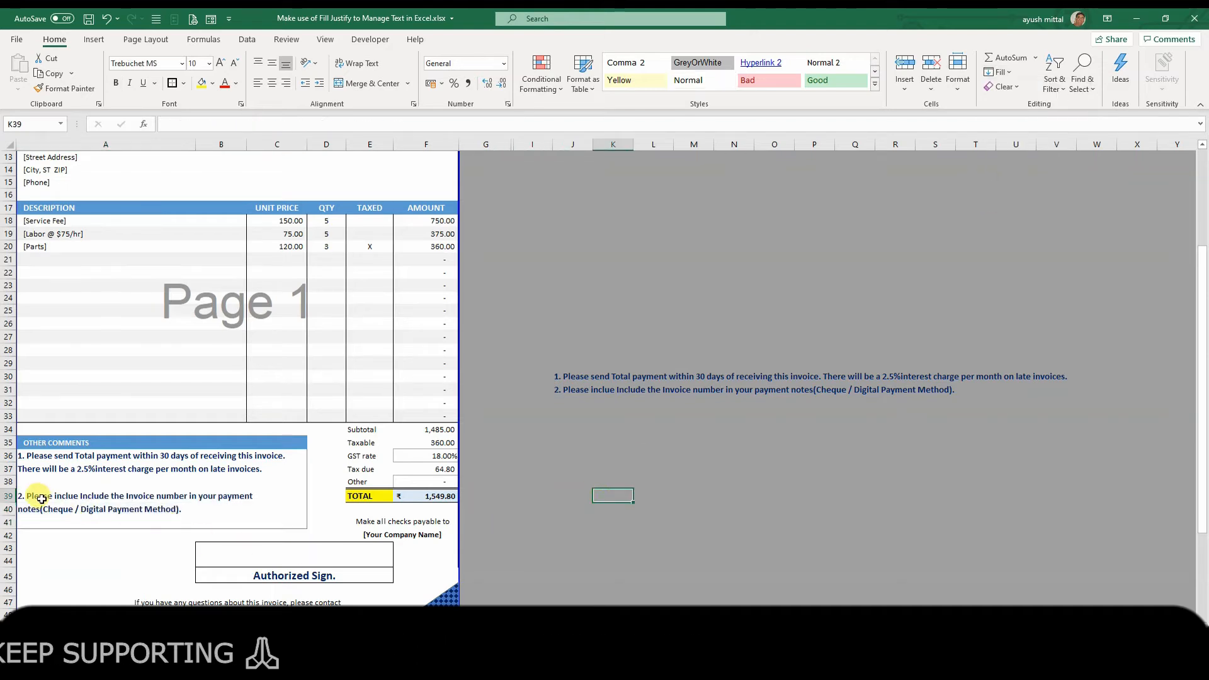
drag(26, 498, 270, 507)
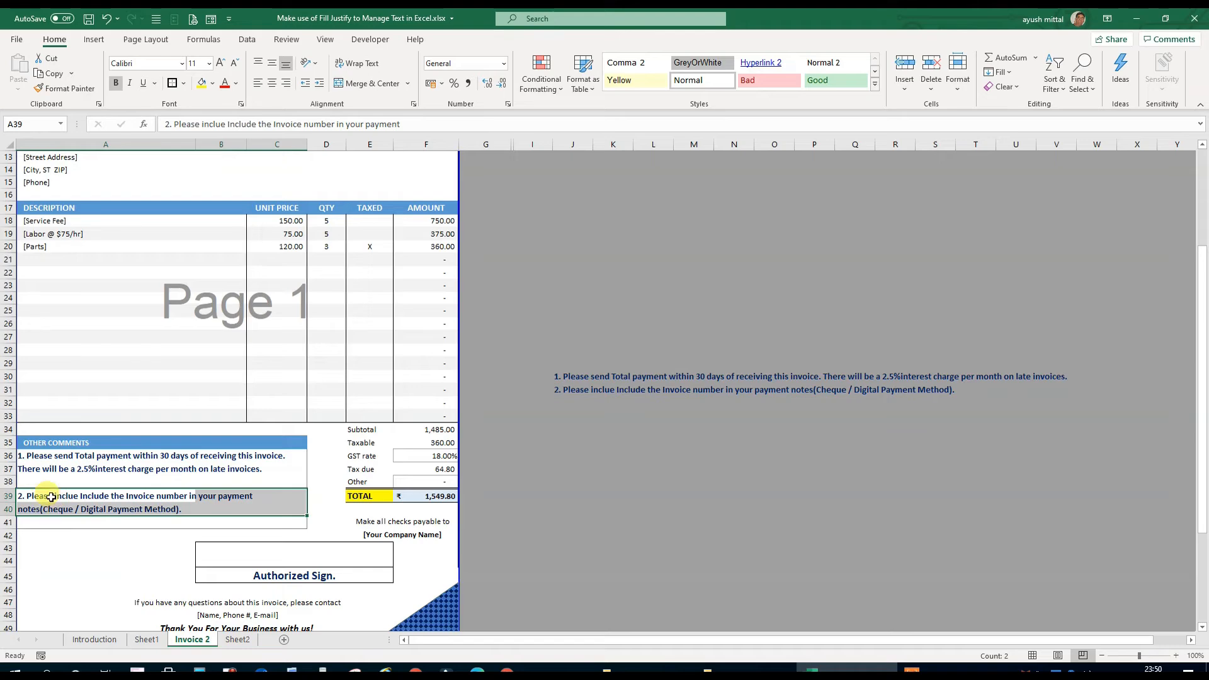
drag(45, 462, 44, 463)
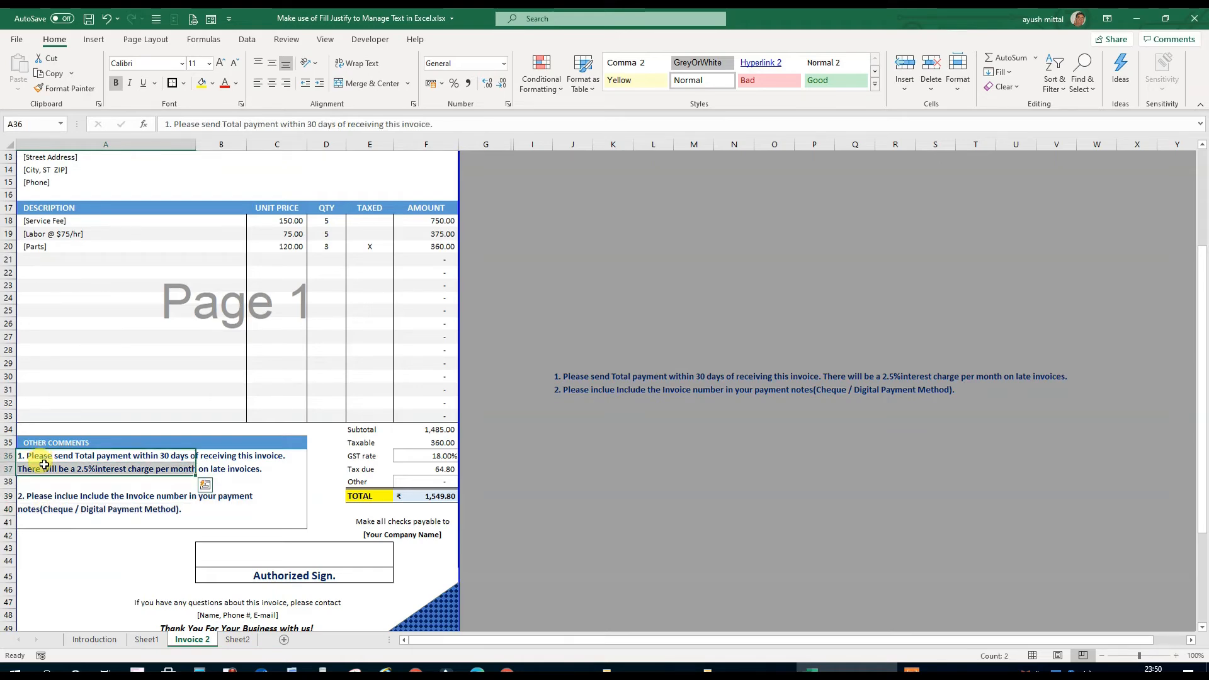
Enter the limitation note "It will not work for the numbers" in cell J24
click(570, 303)
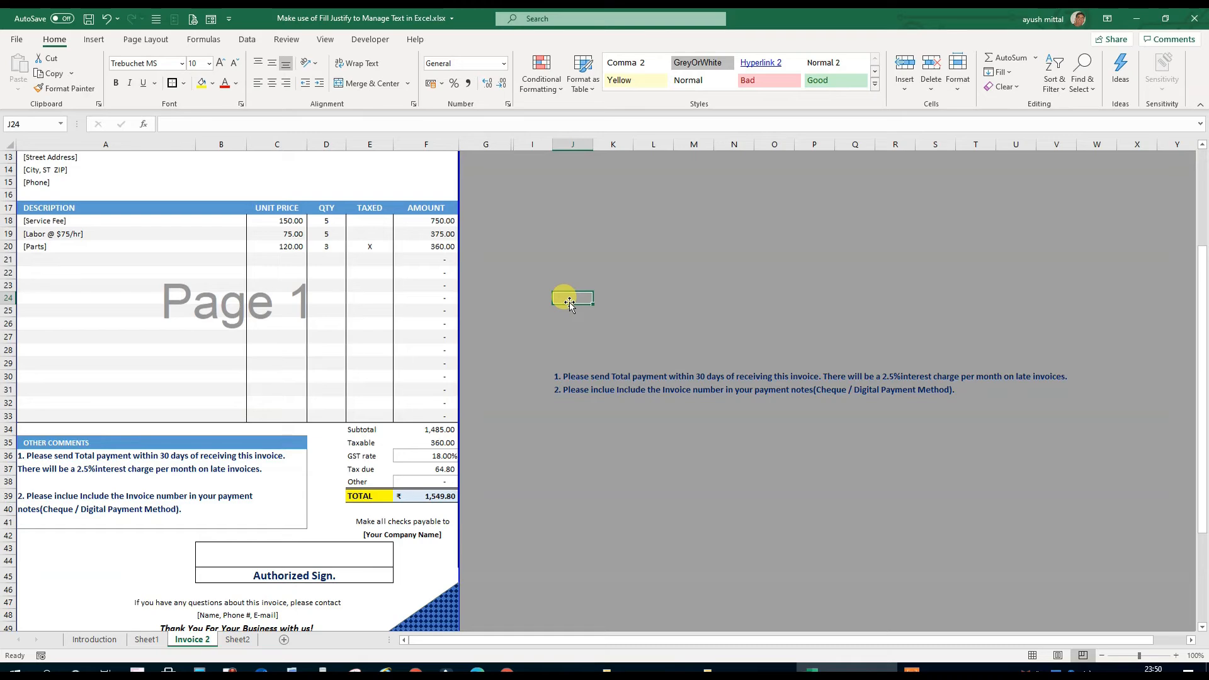
text(it will not work for the numbers)
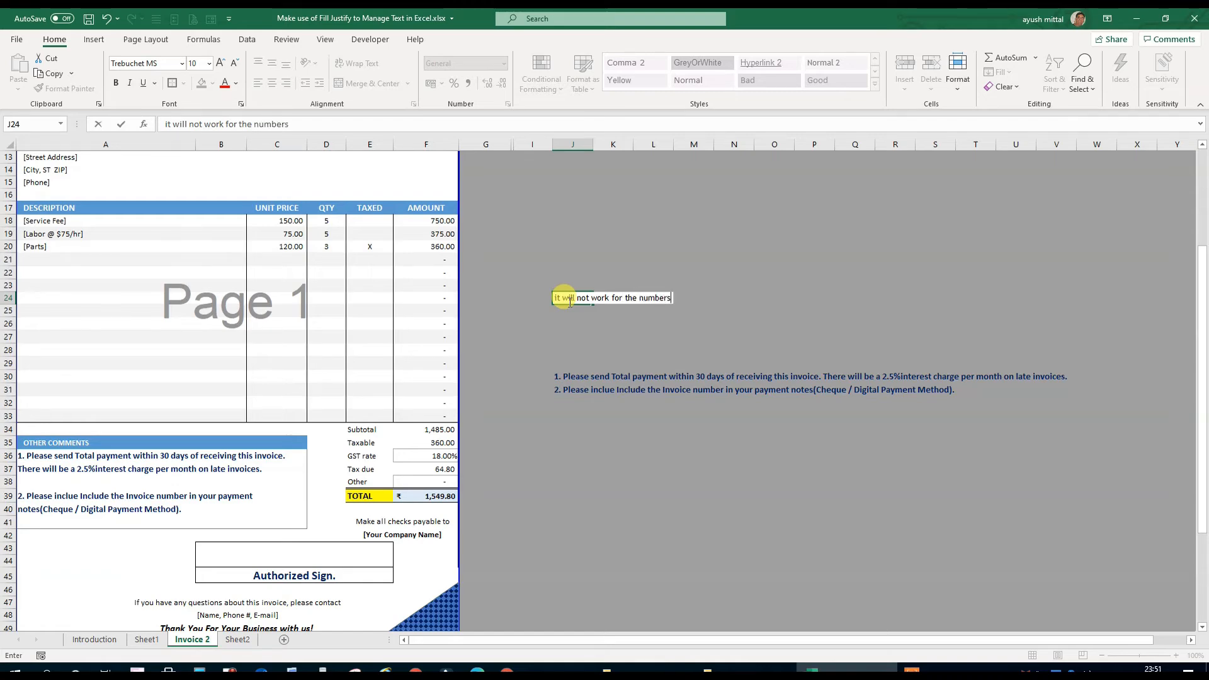
key(Return)
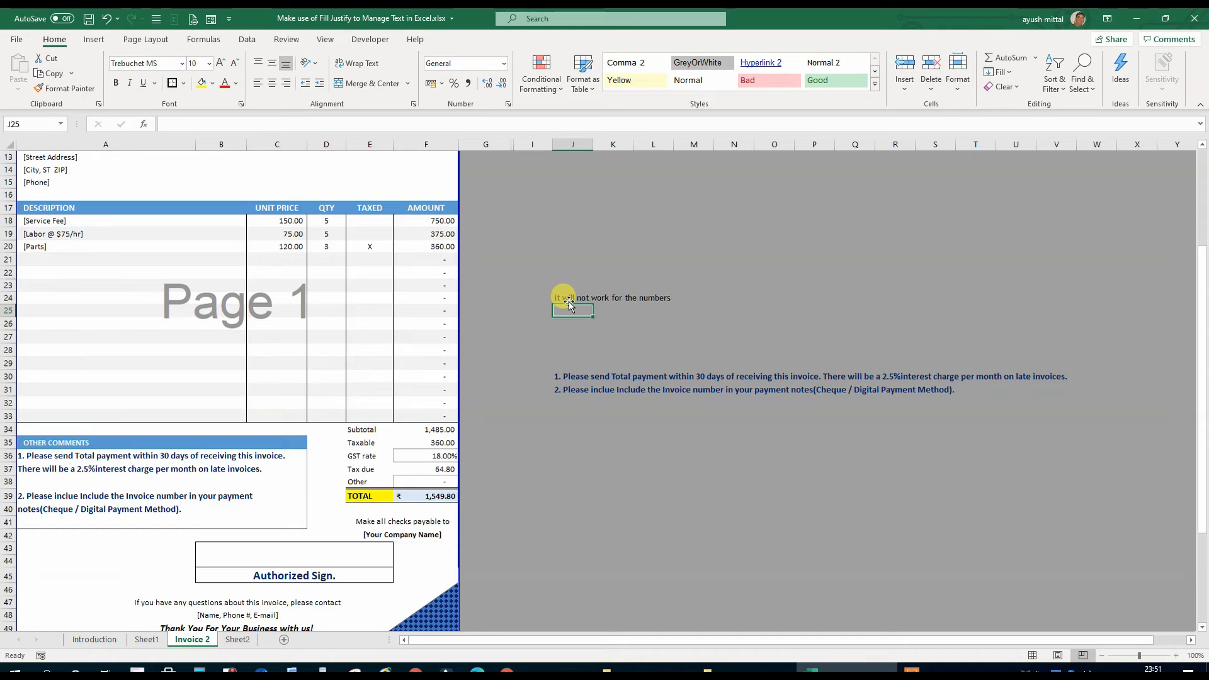
Start a second limitation note in cell J26 with the text "the cell -"
key(Down)
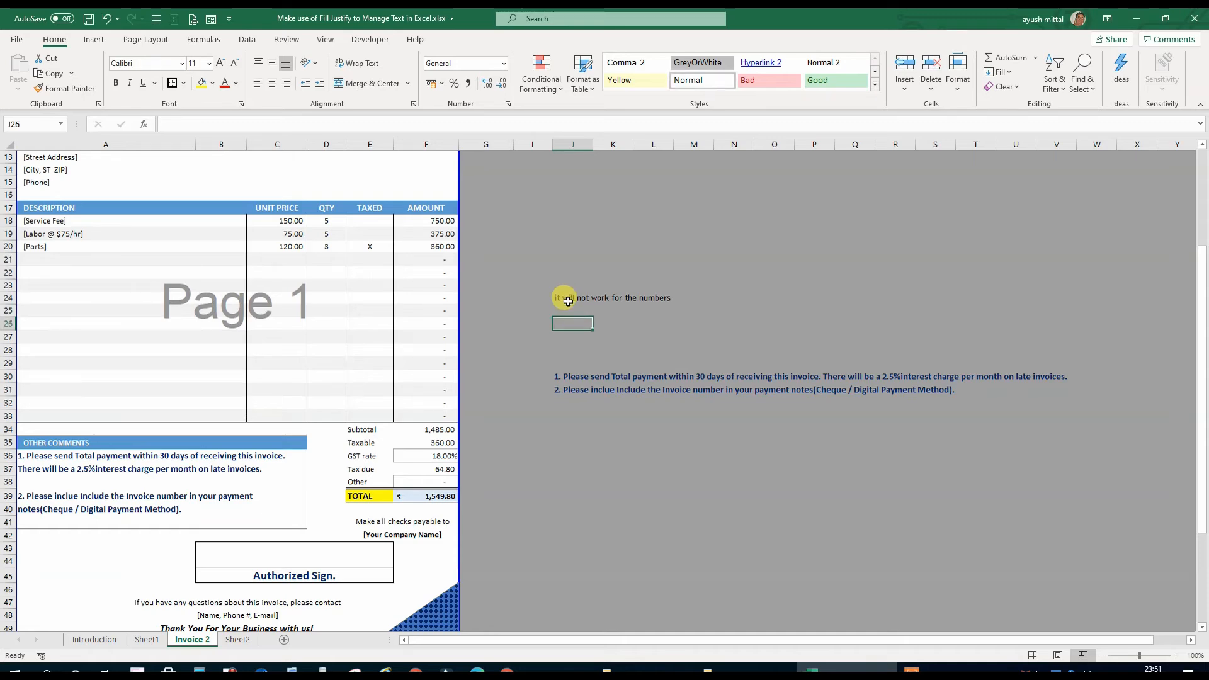
text(the ce)
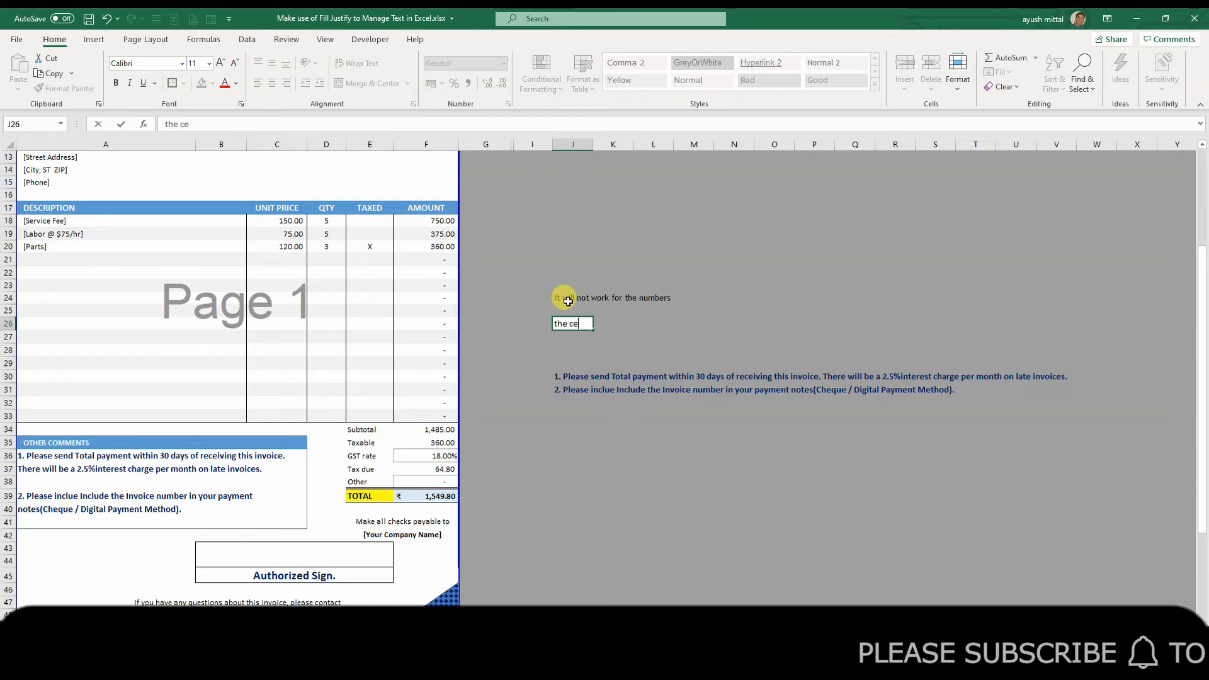
text(ll -)
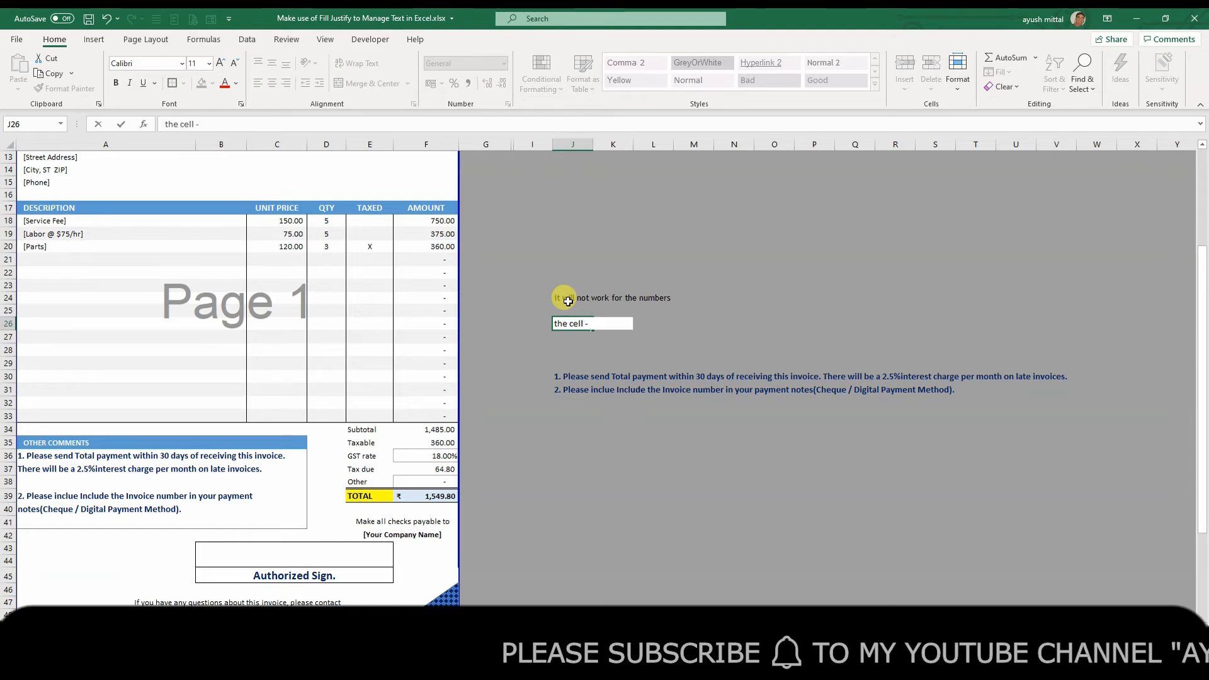